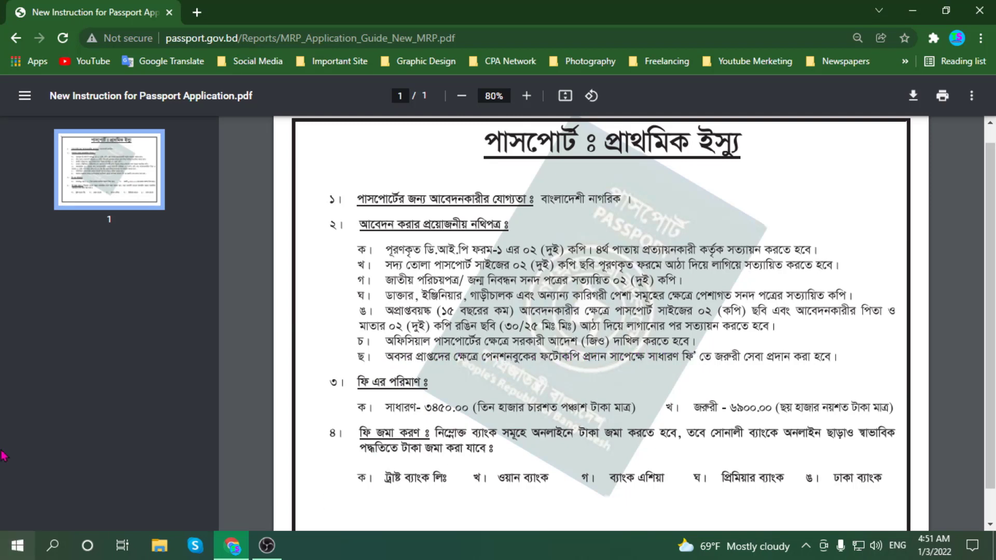
# - Scroll through the passport instruction PDF, then open a fresh empty browser tab
pyautogui.scroll(-1, 321, 325)
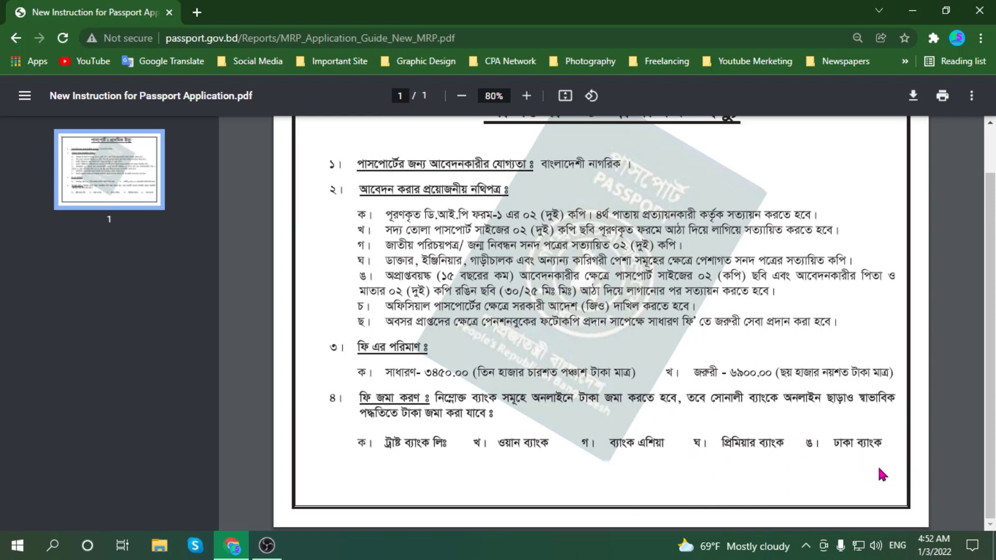
pyautogui.scroll(1, 809, 405)
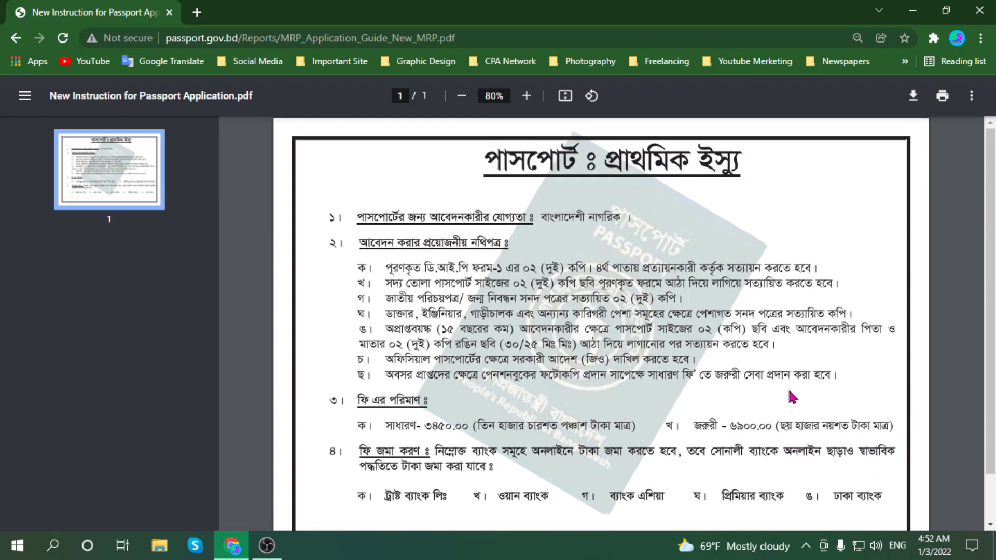
pyautogui.scroll(-1, 870, 370)
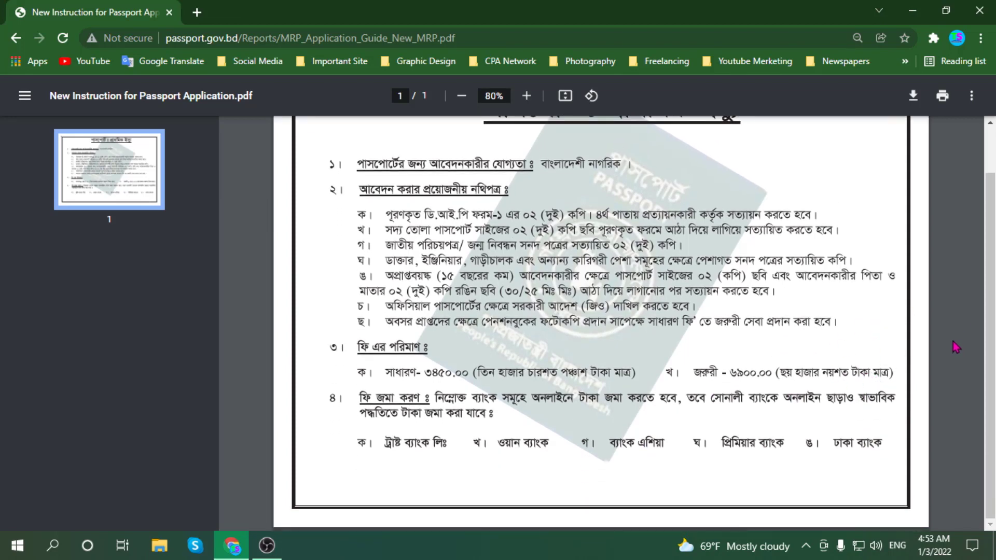
pyautogui.scroll(1, 956, 347)
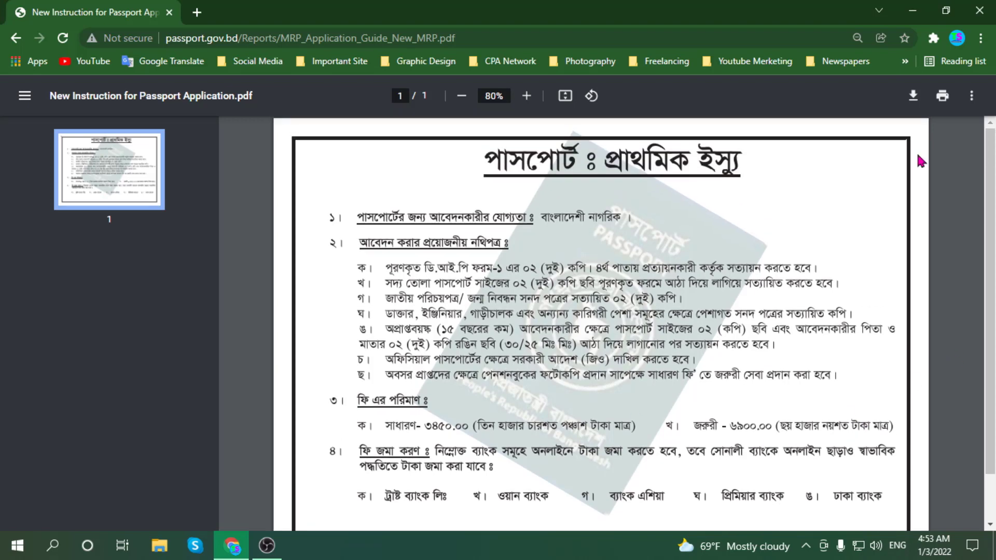
pyautogui.hotkey('ctrl', 'n')
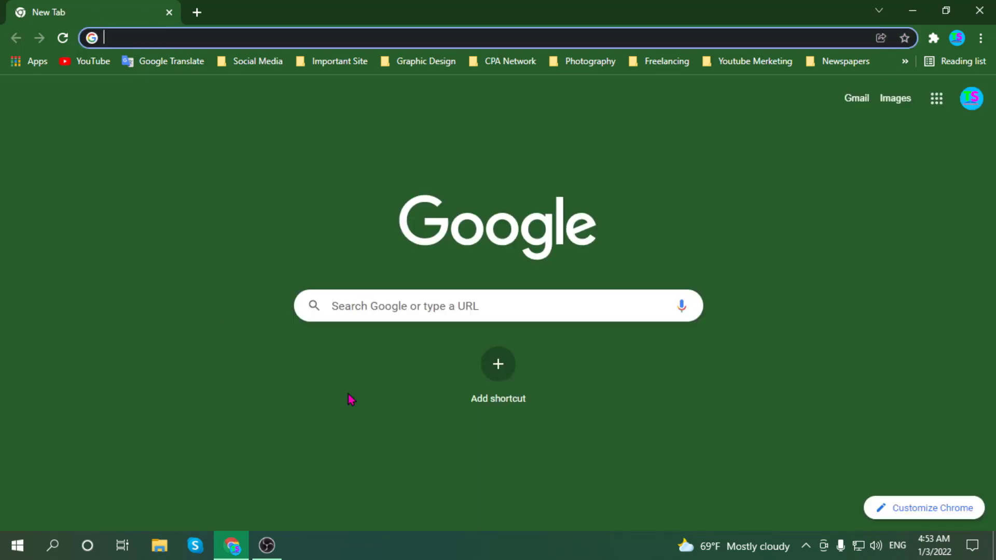
# - Go to passport.gov.bd, the Bangladesh MRP online application site
pyautogui.click(360, 311)
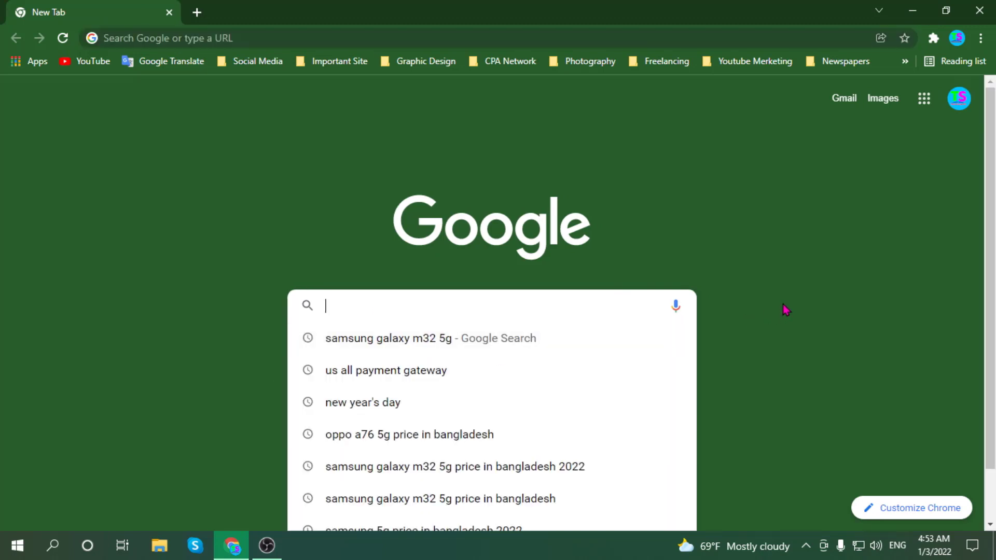
pyautogui.write('pa')
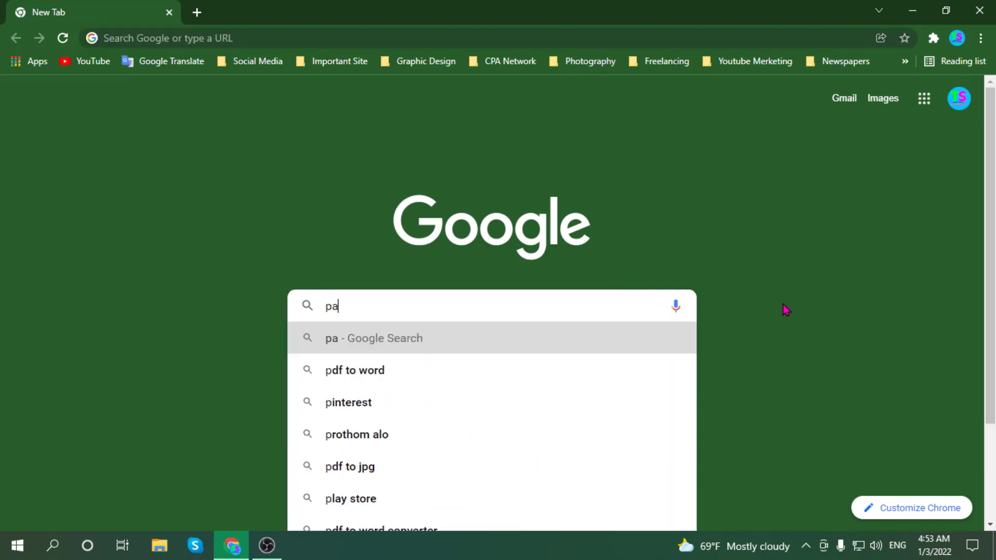
pyautogui.write('ss')
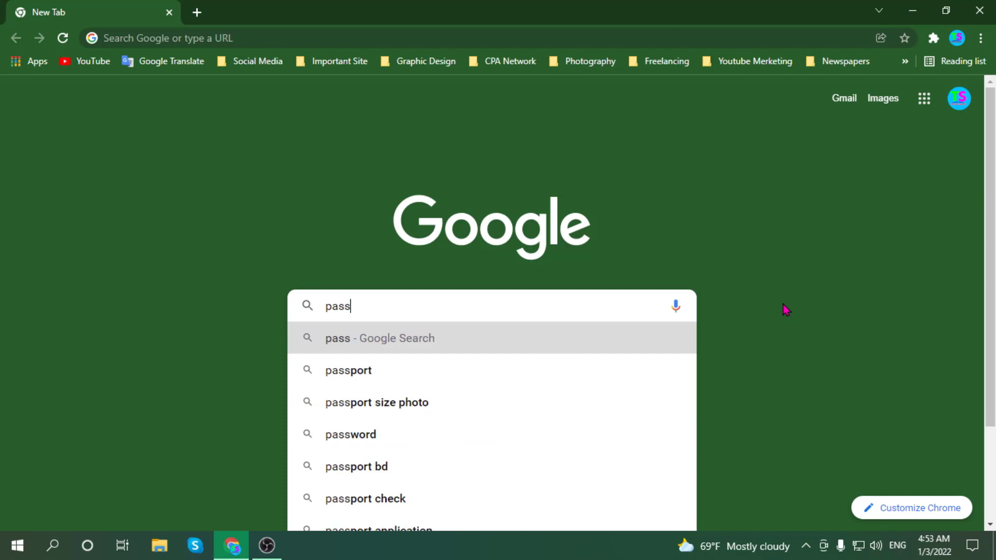
pyautogui.write('po')
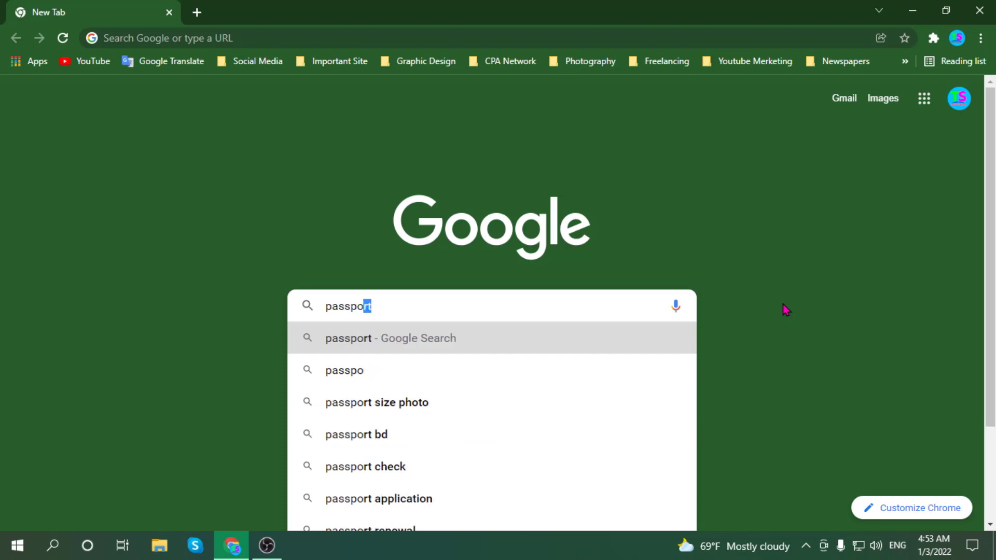
pyautogui.write('rt')
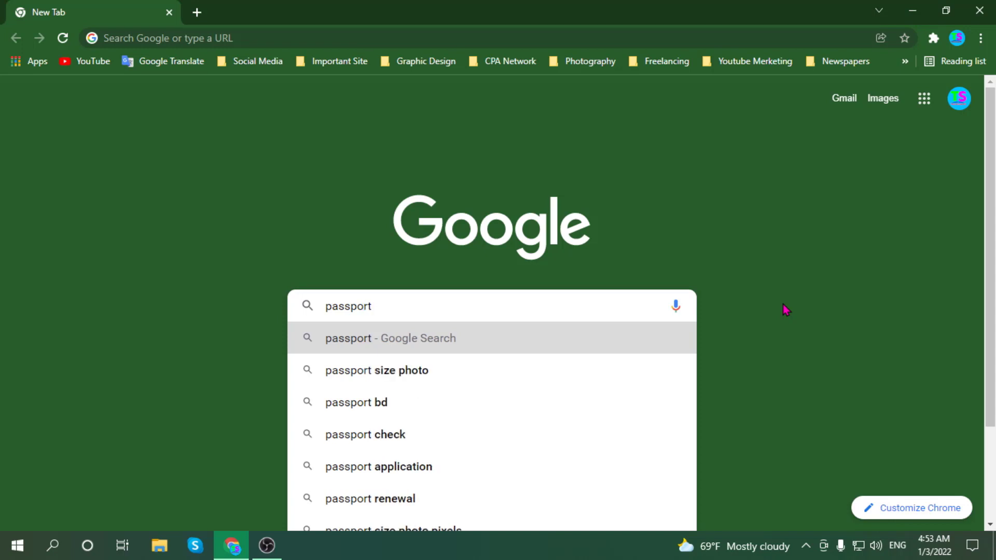
pyautogui.write('.g')
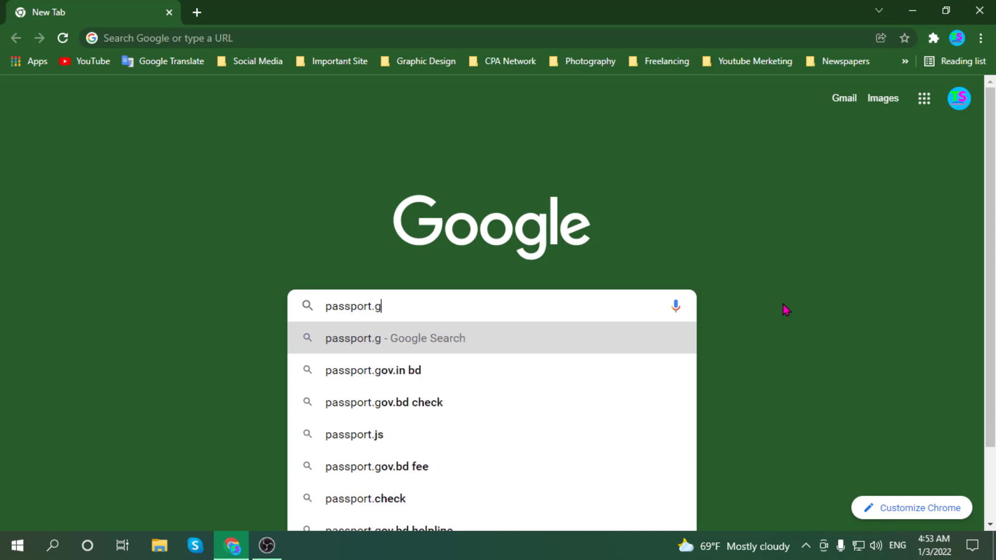
pyautogui.write('ov.')
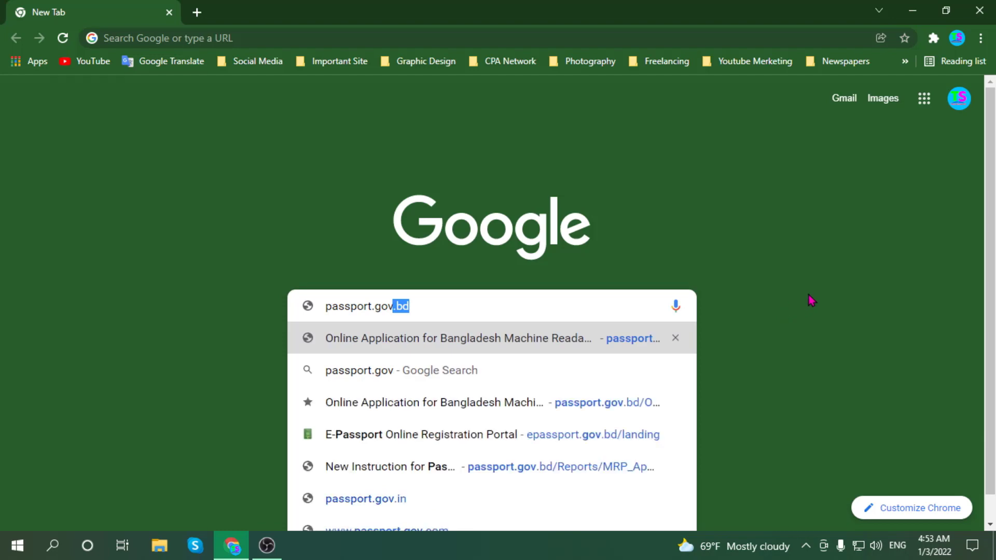
pyautogui.write('bd')
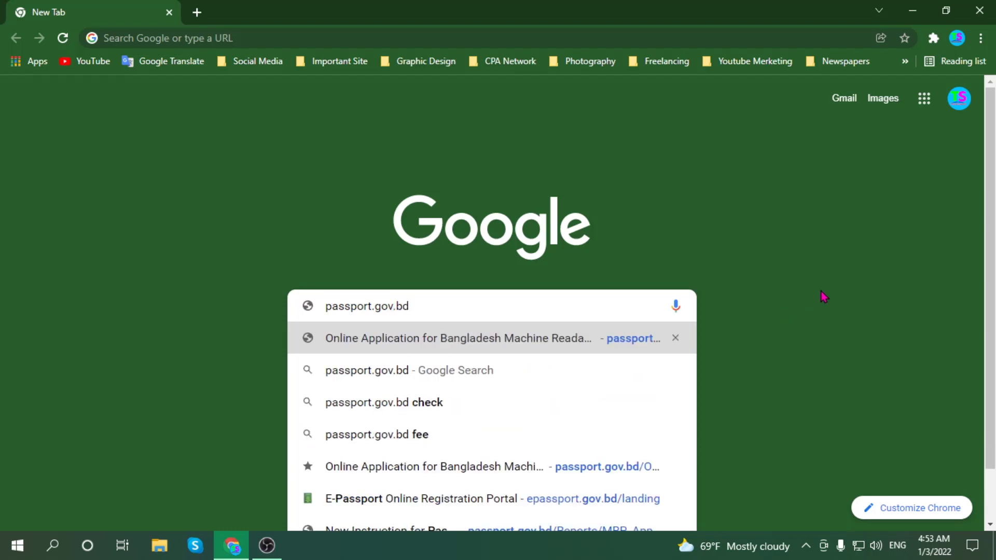
pyautogui.press('Return')
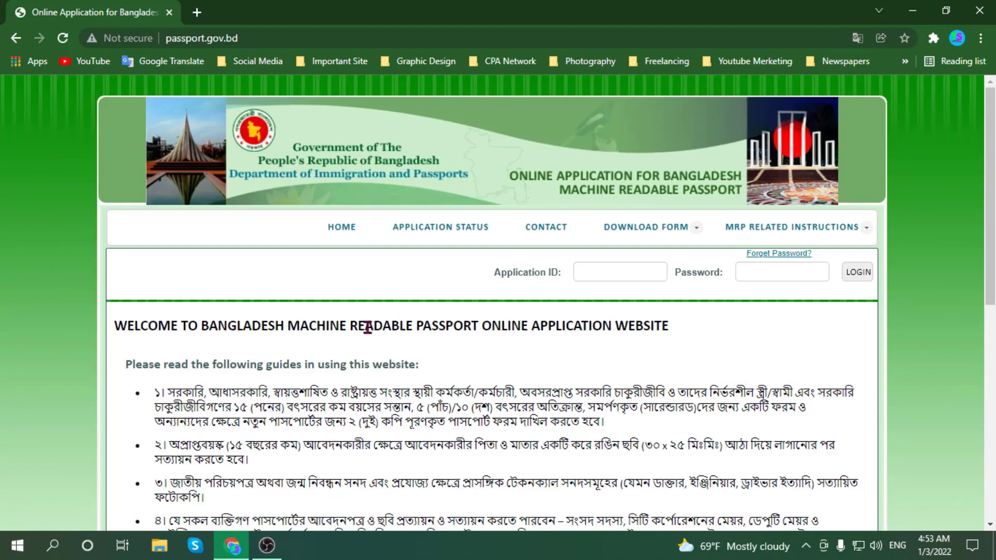
pyautogui.scroll(-1, 195, 349)
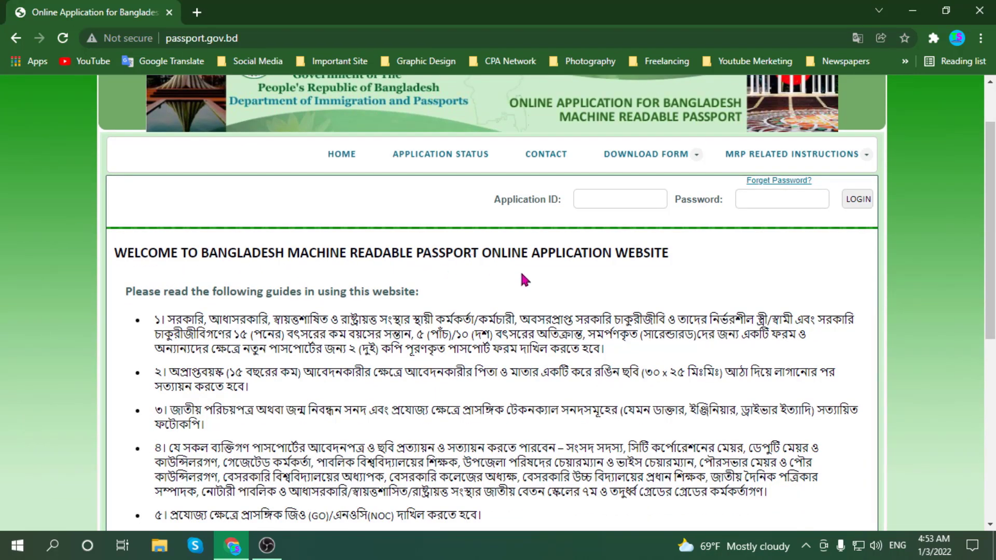
pyautogui.scroll(-1, 615, 247)
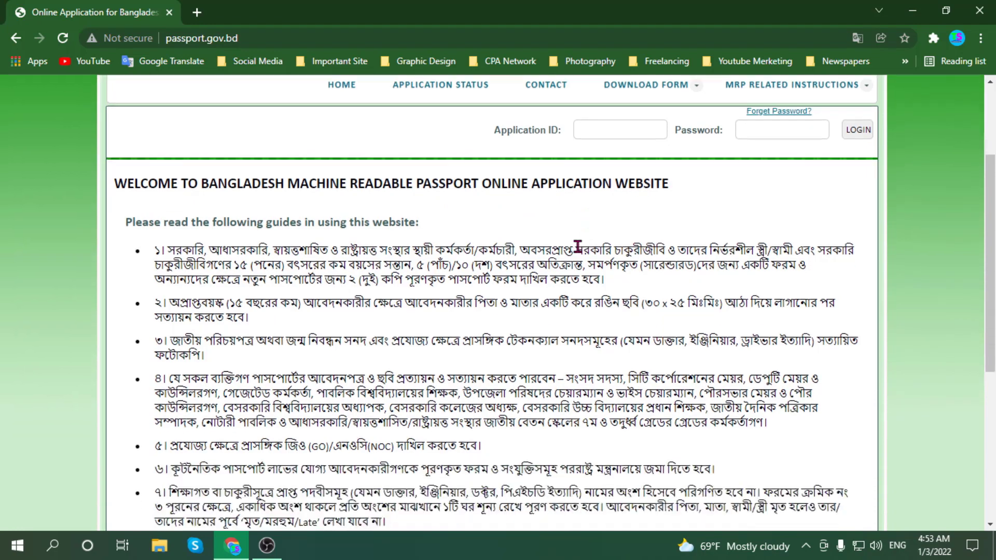
pyautogui.scroll(-1, 511, 244)
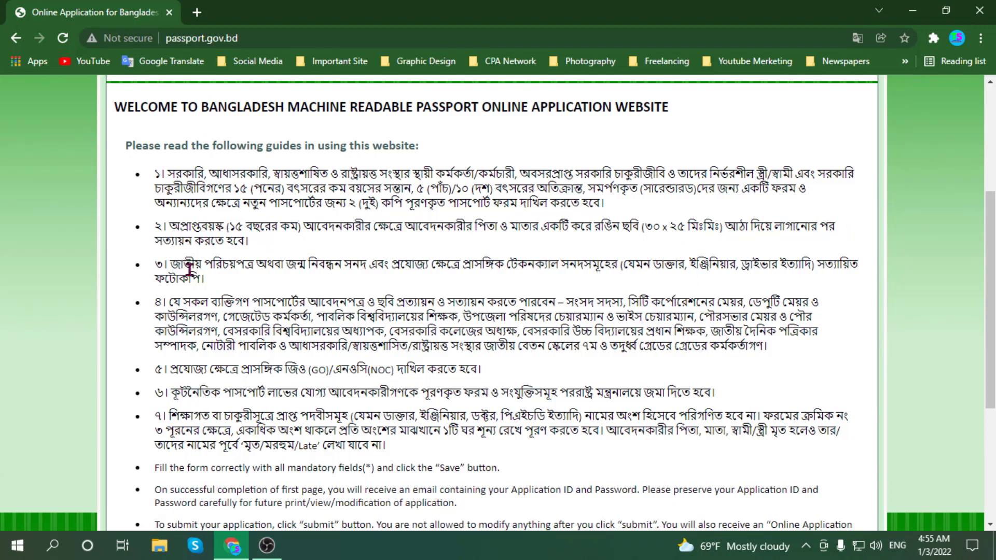
pyautogui.scroll(-2, 190, 269)
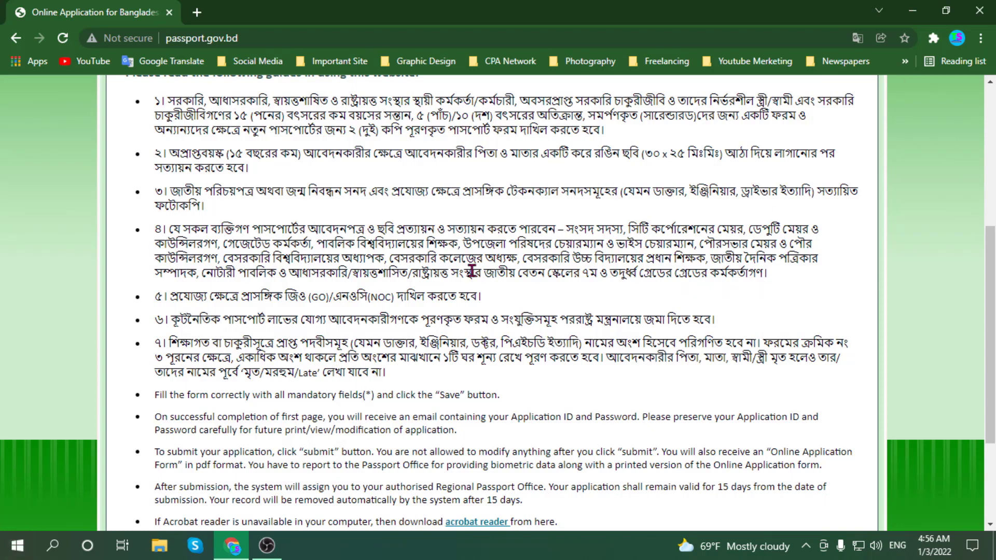
pyautogui.scroll(-1, 226, 319)
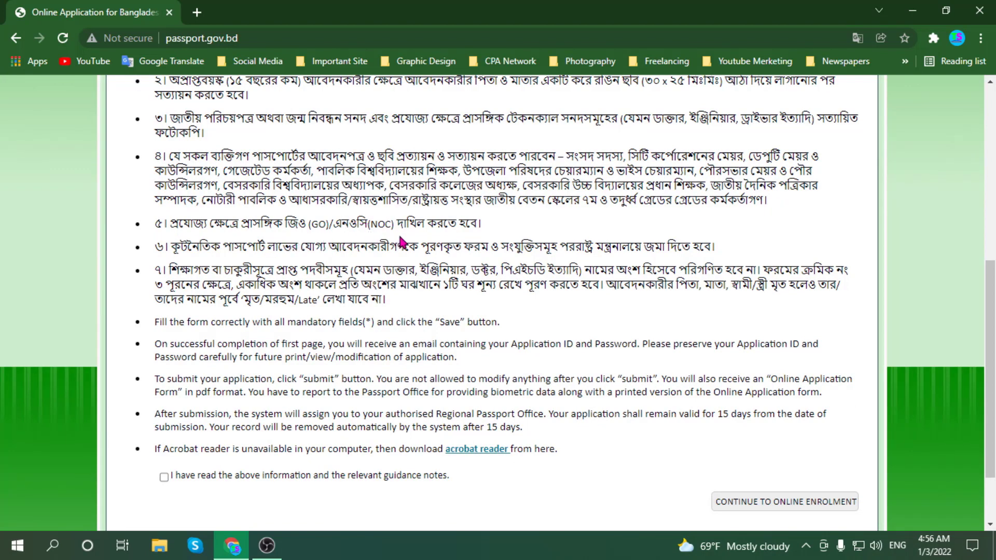
# - Scroll down through the guidance notes on the MRP welcome page
pyautogui.scroll(-1, 463, 227)
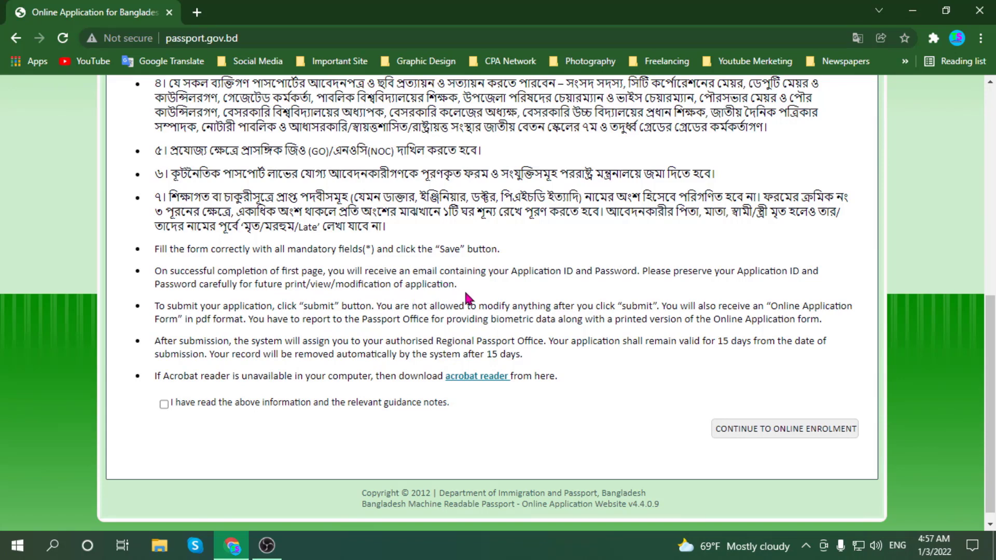
pyautogui.scroll(-1, 171, 353)
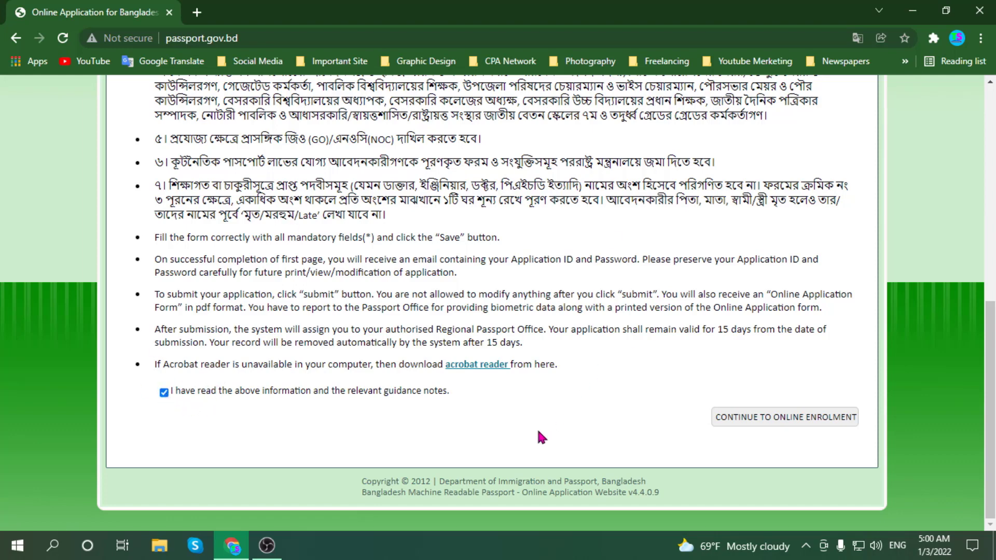
# - Continue to the Stage 1 enrolment form and check the Applying in list, keeping BANGLADESH
pyautogui.click(765, 424)
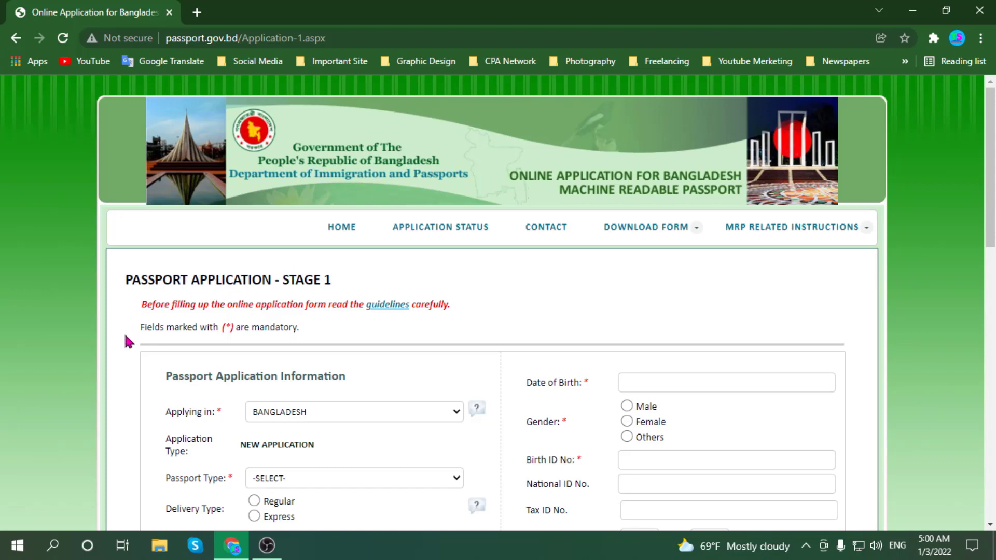
pyautogui.scroll(-3, 130, 341)
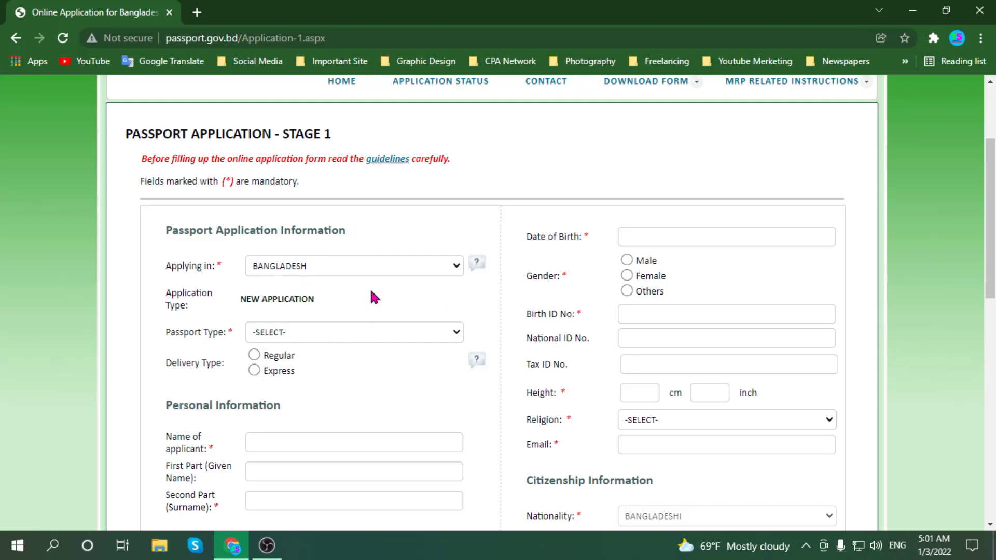
pyautogui.click(456, 270)
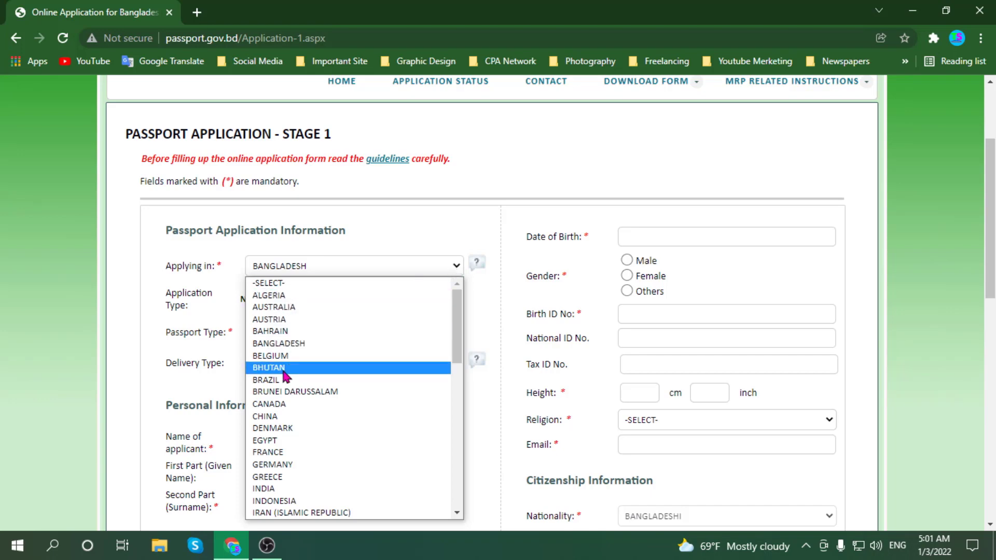
pyautogui.scroll(-10, 287, 464)
pyautogui.scroll(10, 286, 464)
pyautogui.click(365, 218)
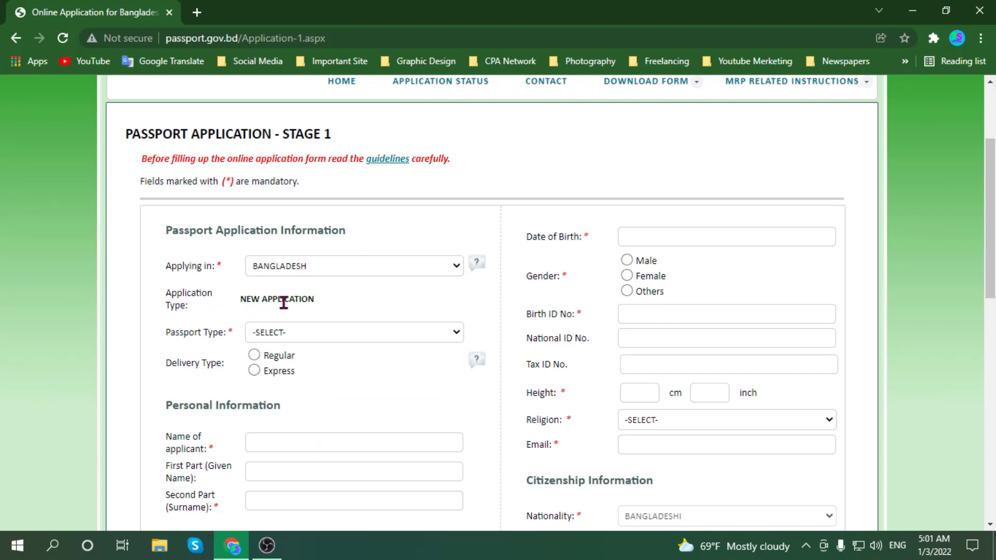
pyautogui.scroll(-1, 321, 306)
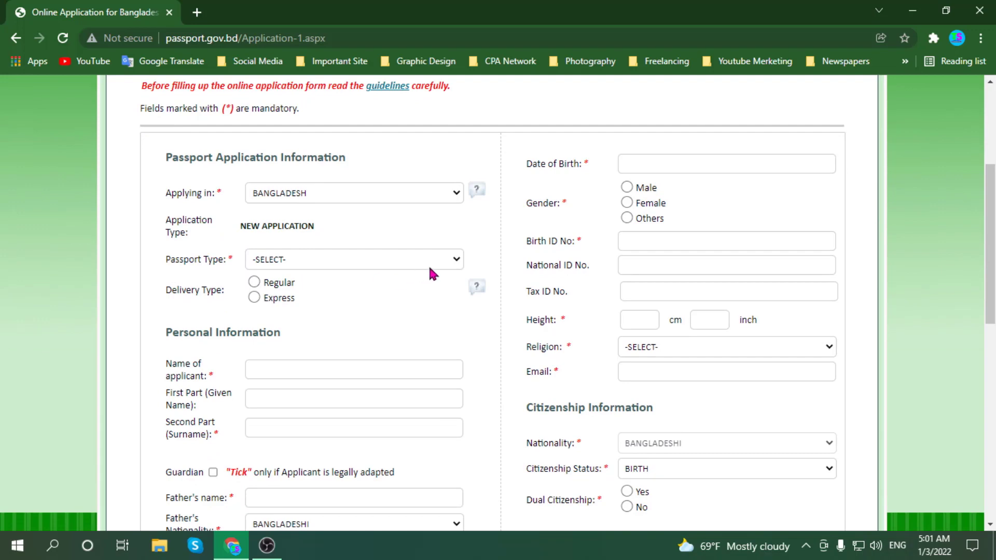
# - Set Passport Type to ORDINARY and Delivery Type to Regular, leaving Supporting Document unselected
pyautogui.click(449, 258)
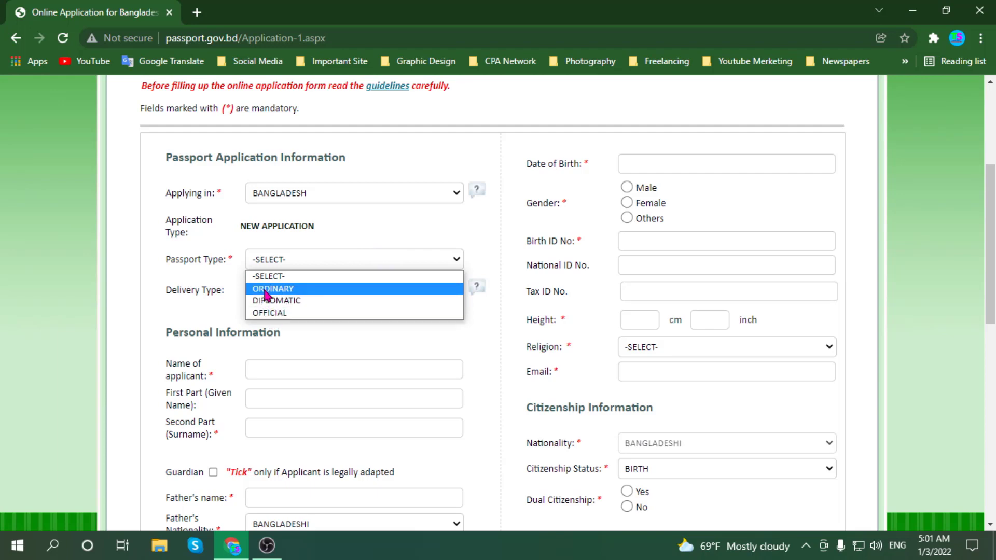
pyautogui.click(278, 296)
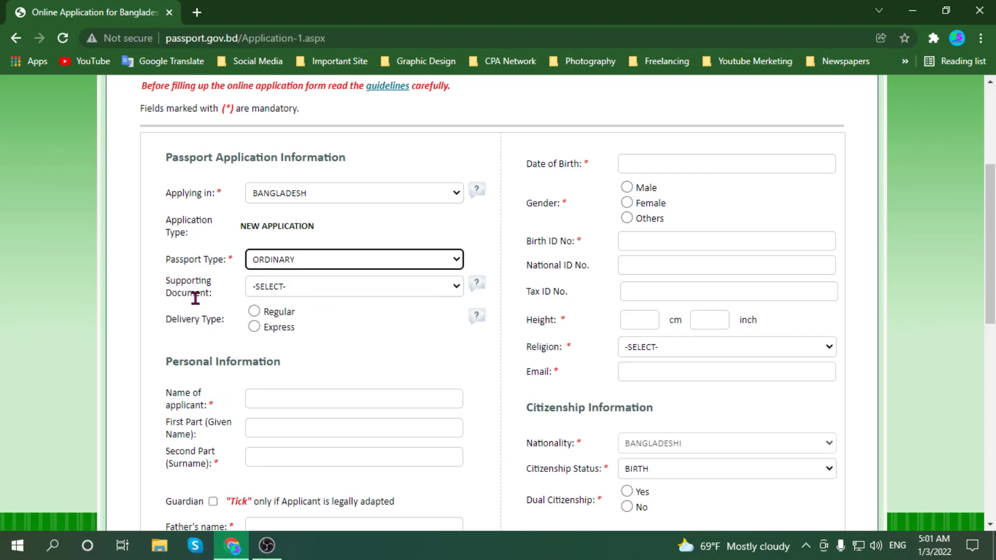
pyautogui.click(417, 289)
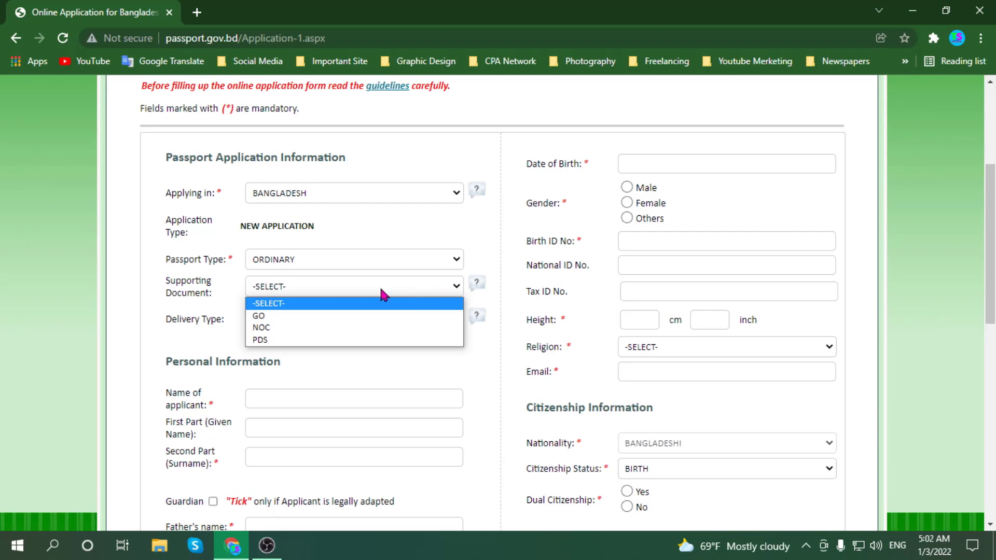
pyautogui.click(134, 305)
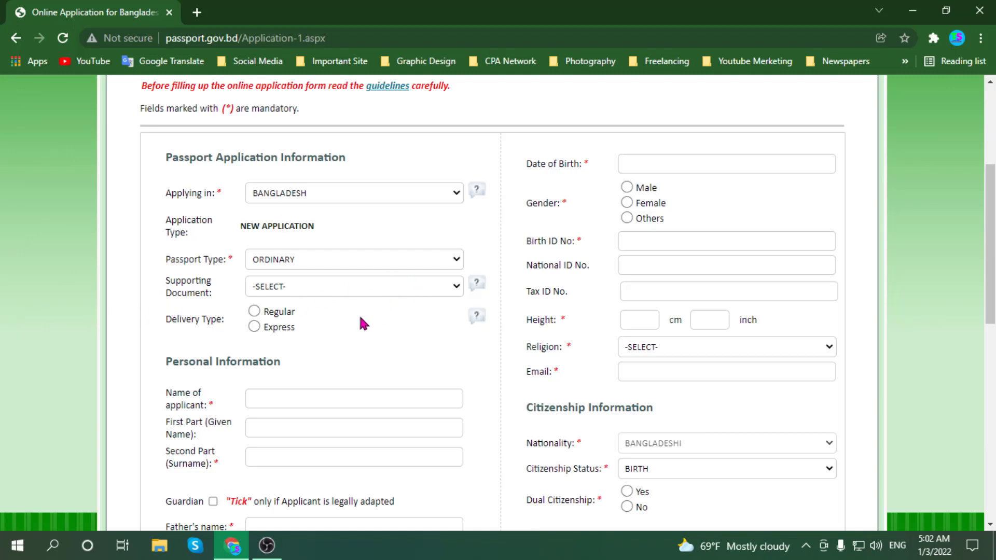
pyautogui.scroll(-1, 207, 326)
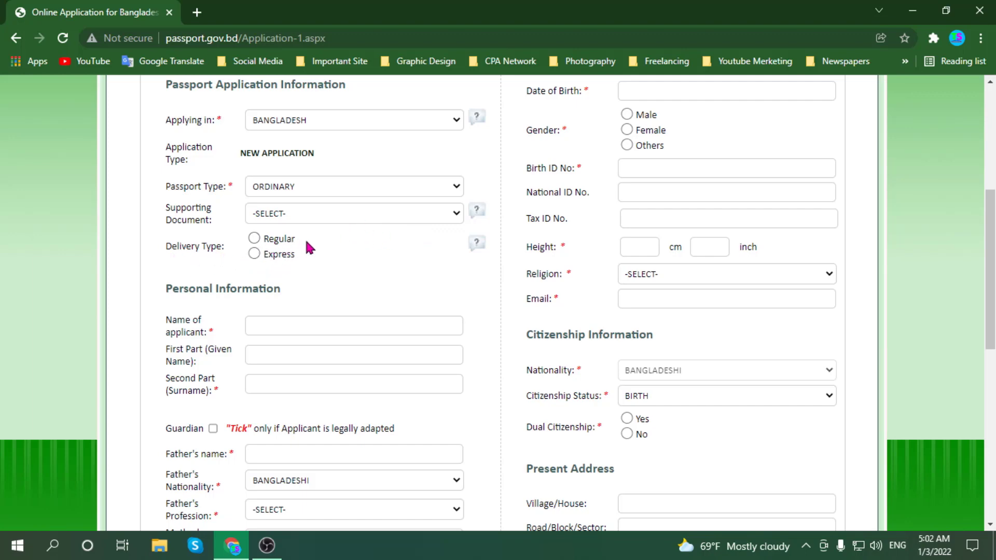
pyautogui.scroll(1, 306, 244)
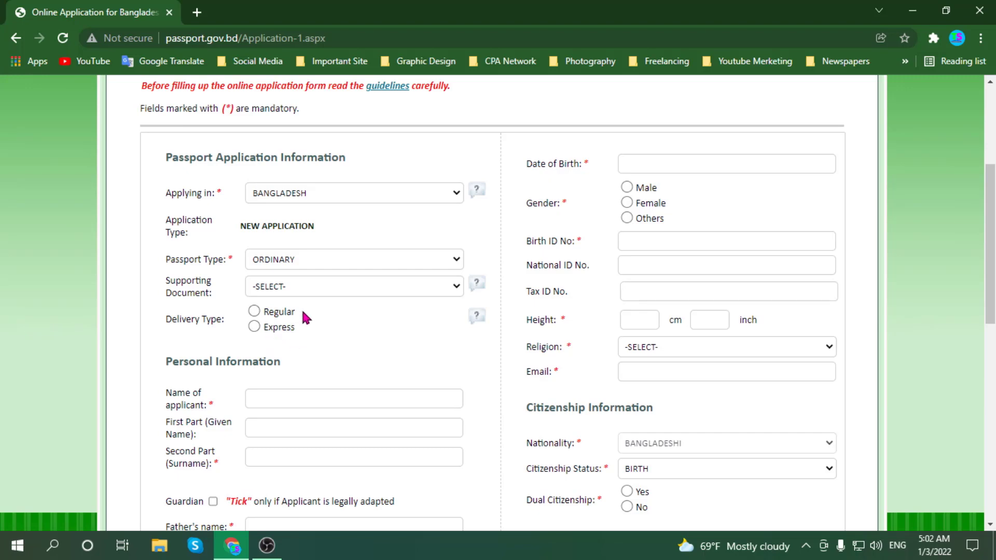
pyautogui.click(253, 311)
pyautogui.scroll(-3, 172, 272)
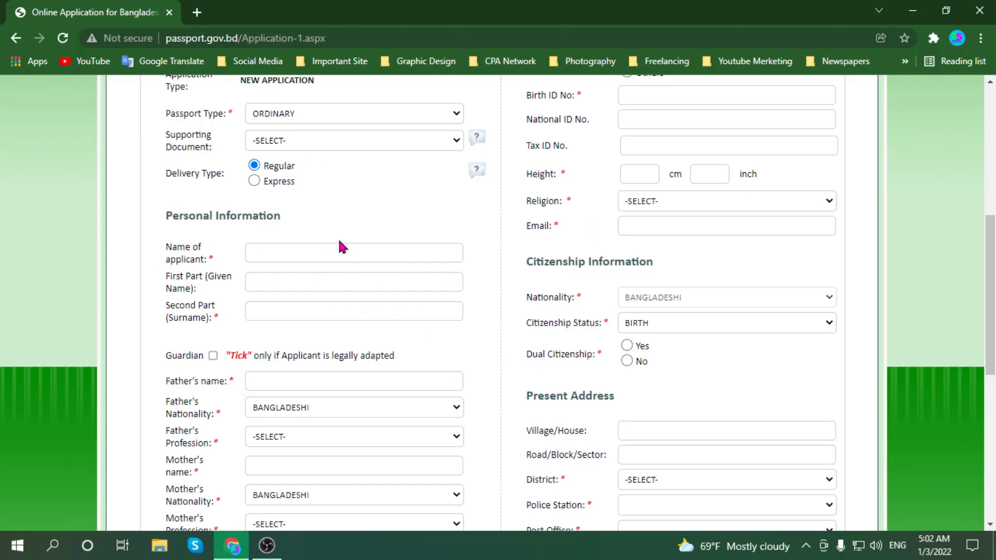
# - Enter the applicant's full name in the Name of applicant field
pyautogui.click(275, 253)
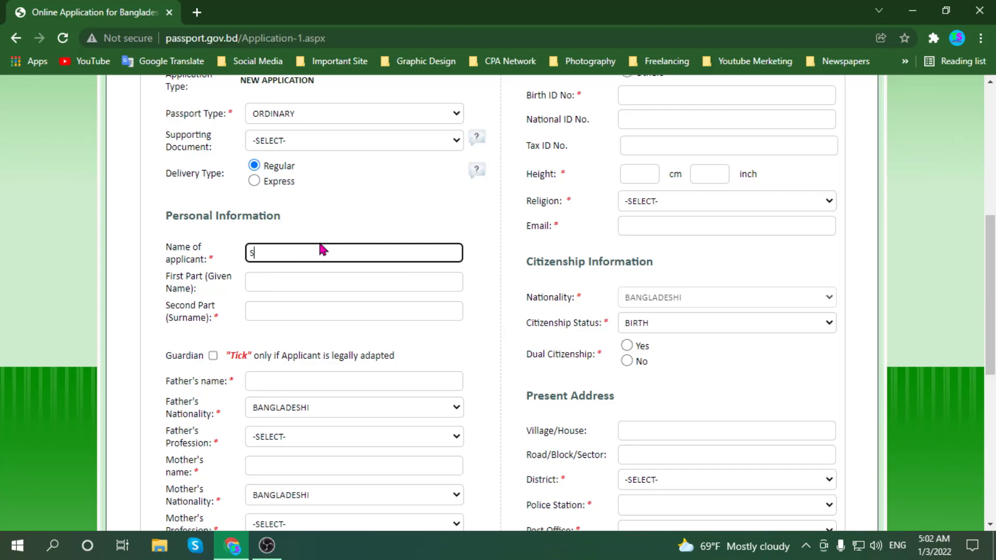
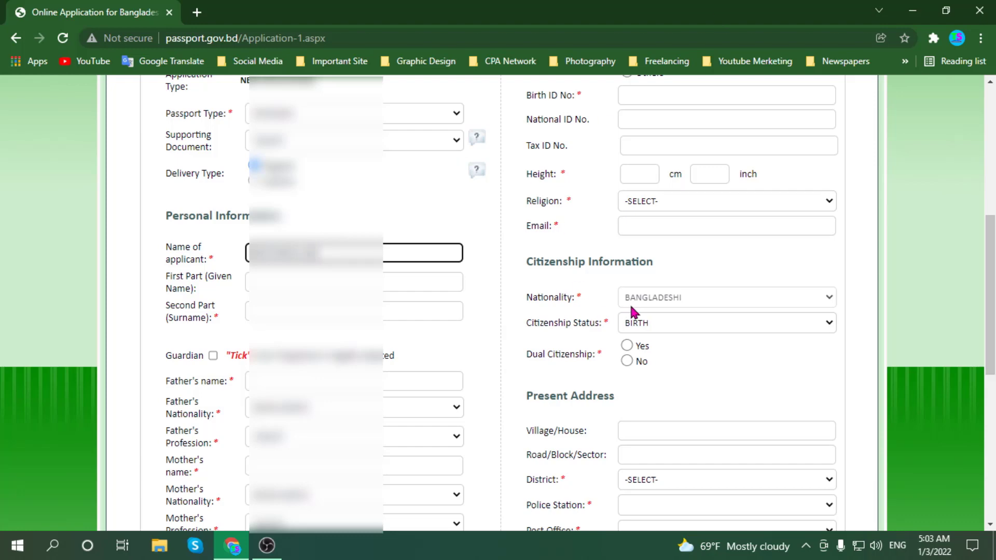
pyautogui.click(275, 289)
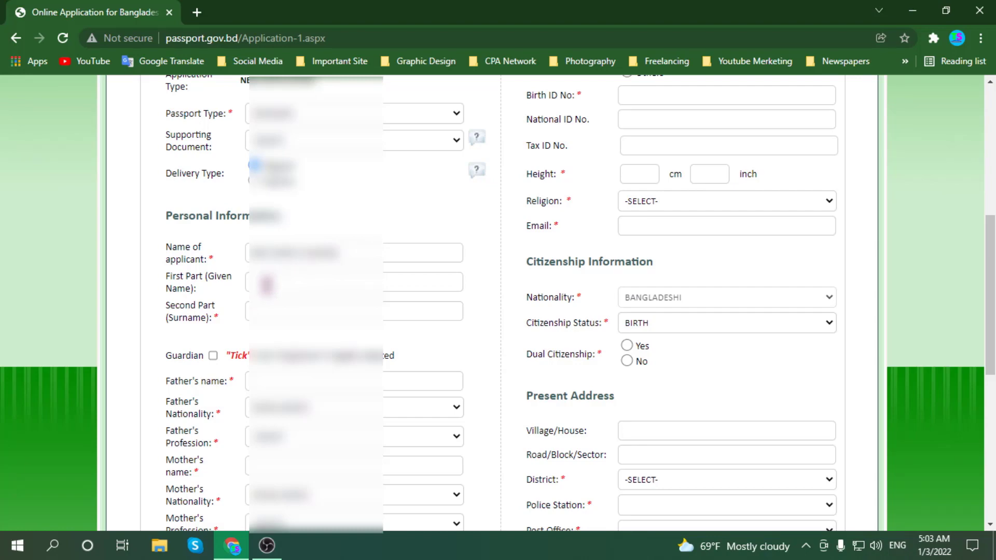
# - Fill in the applicant's given name in First Part and move to the Surname field
pyautogui.click(265, 283)
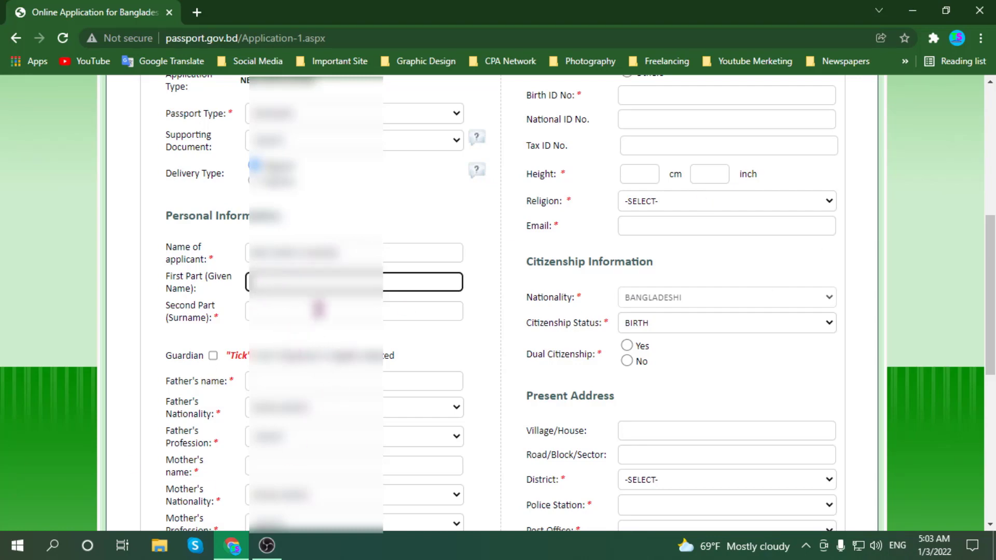
pyautogui.write('MD. Abdul')
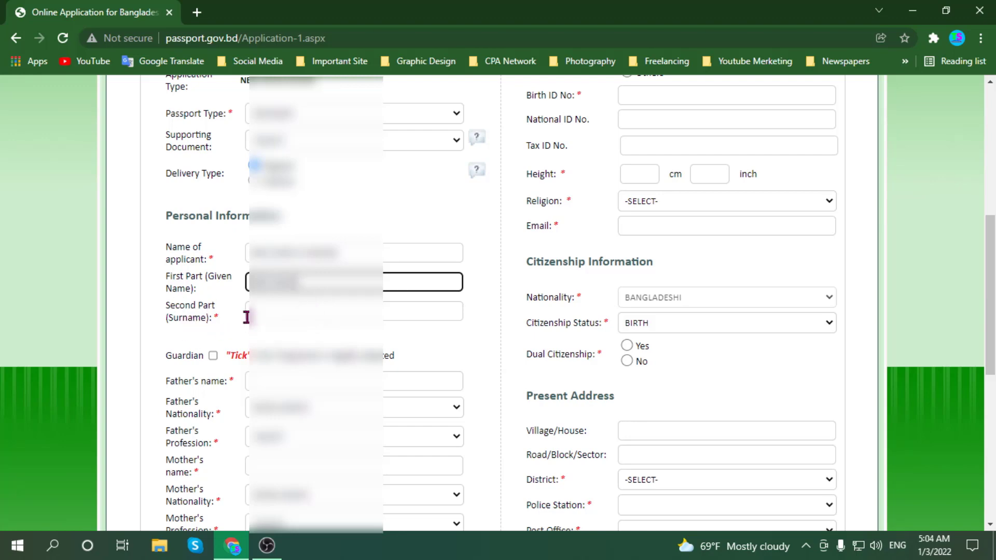
pyautogui.click(267, 312)
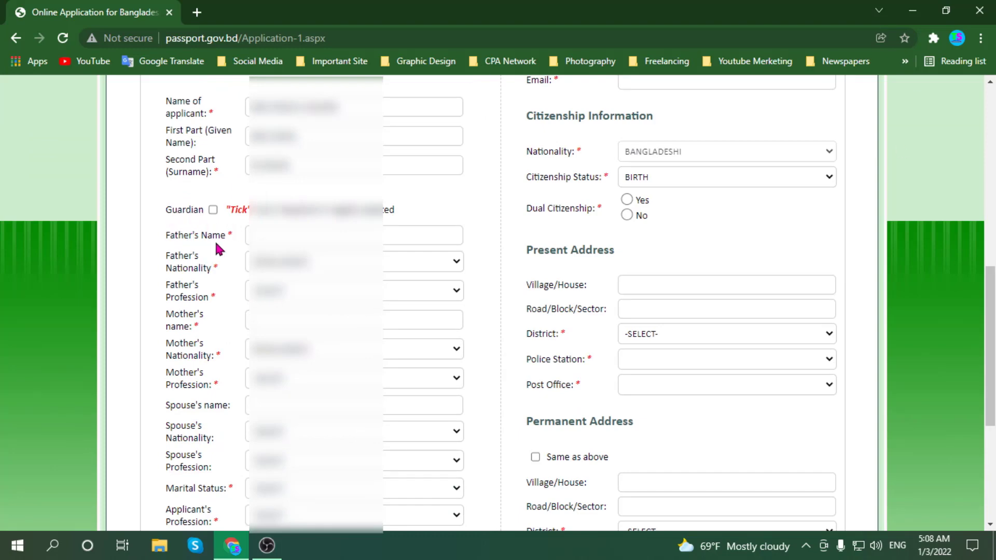
# - Enter the father's name, keep his default nationality, and choose his profession
pyautogui.click(285, 236)
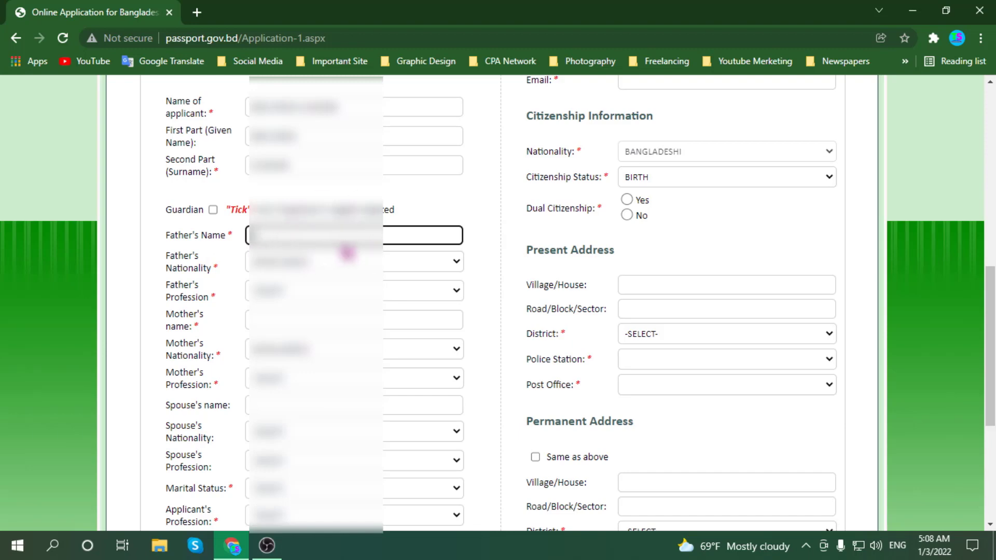
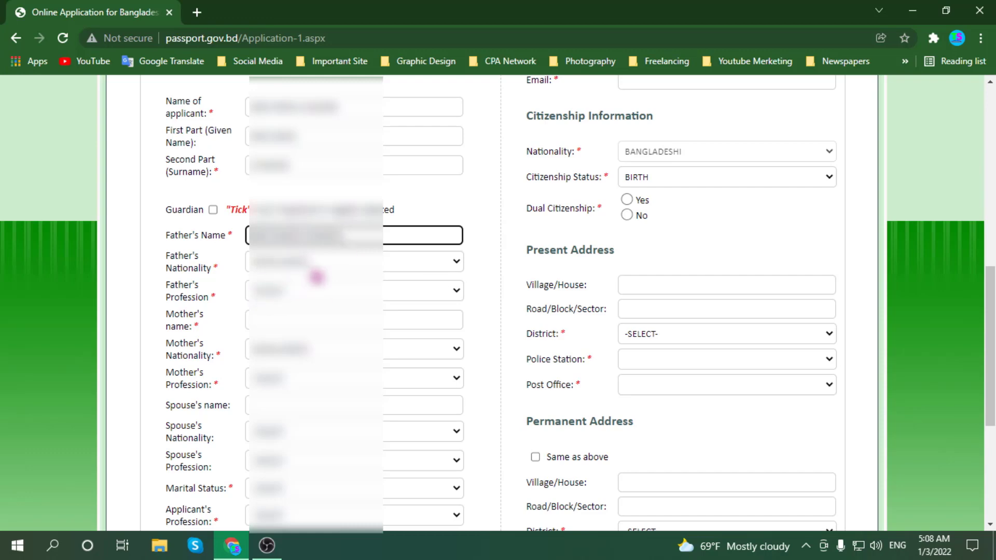
pyautogui.click(445, 267)
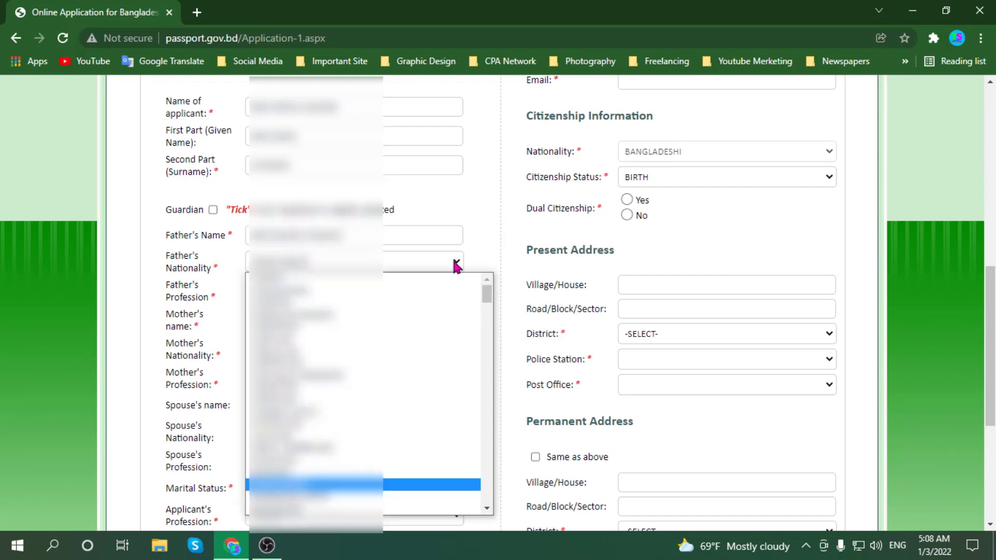
pyautogui.click(482, 259)
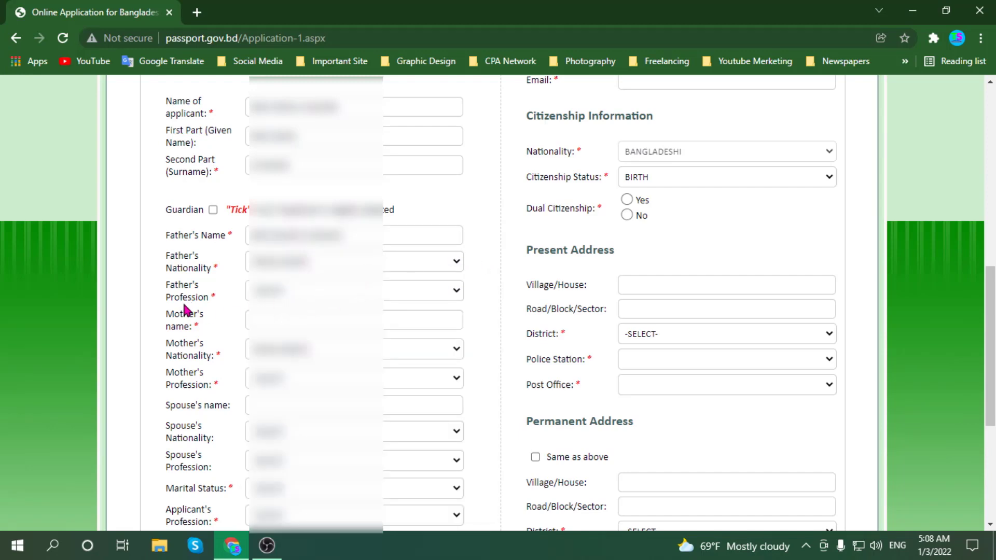
pyautogui.click(329, 290)
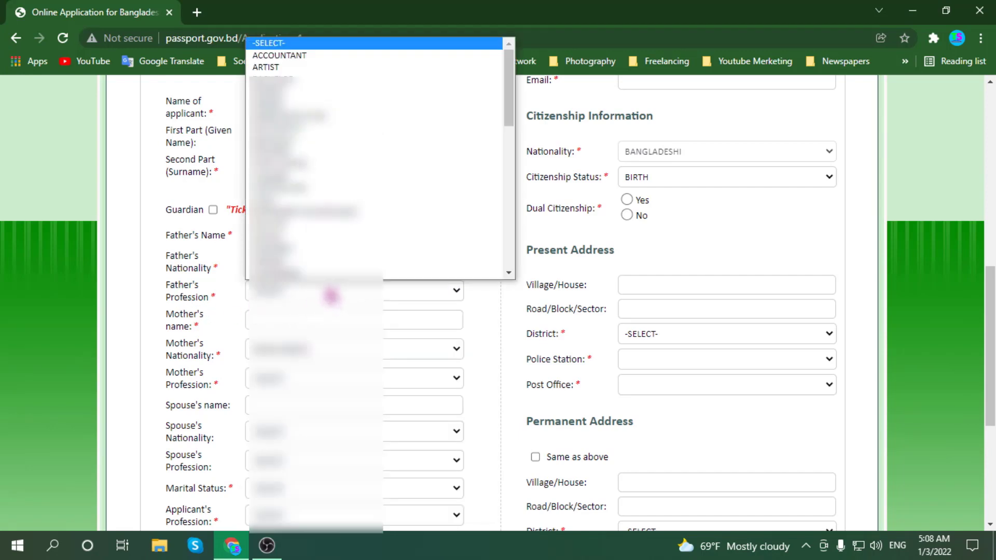
pyautogui.scroll(-10, 316, 244)
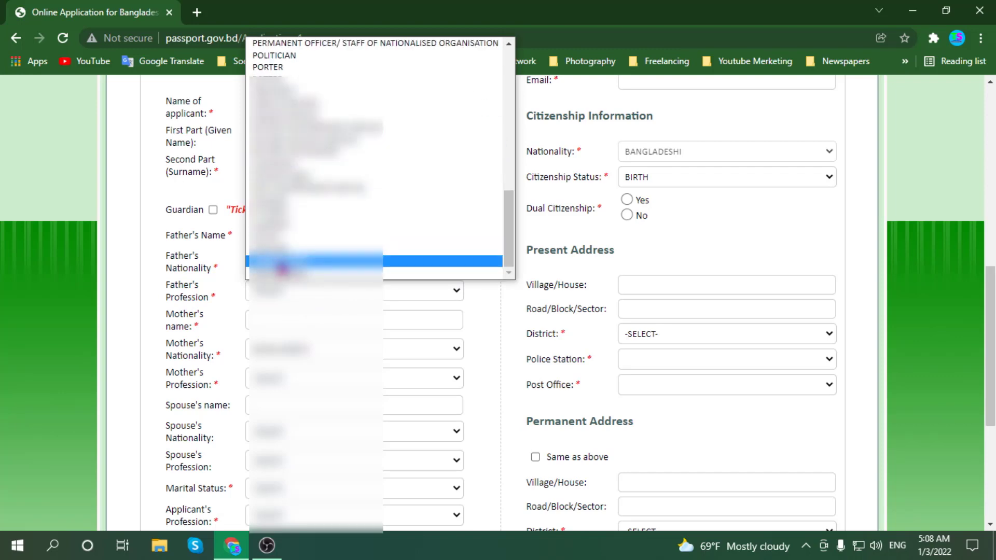
pyautogui.click(282, 265)
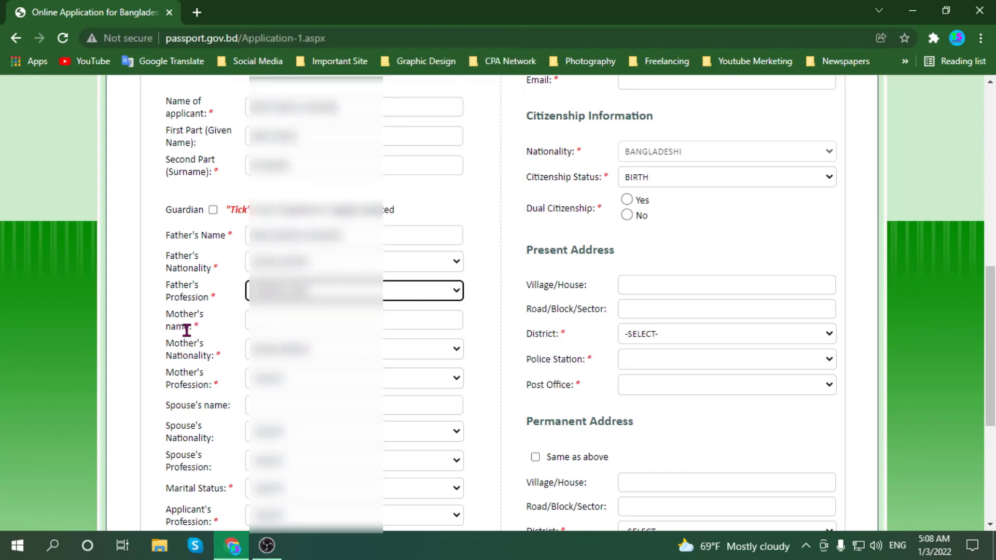
pyautogui.click(266, 322)
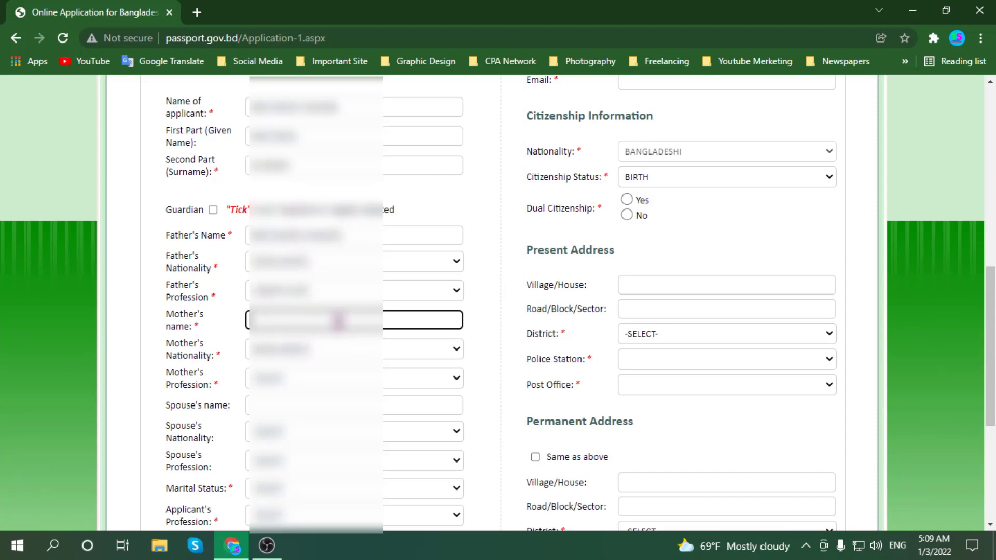
# - Complete the mother's name and select her profession from the Mother's Profession list
pyautogui.write('Mother')
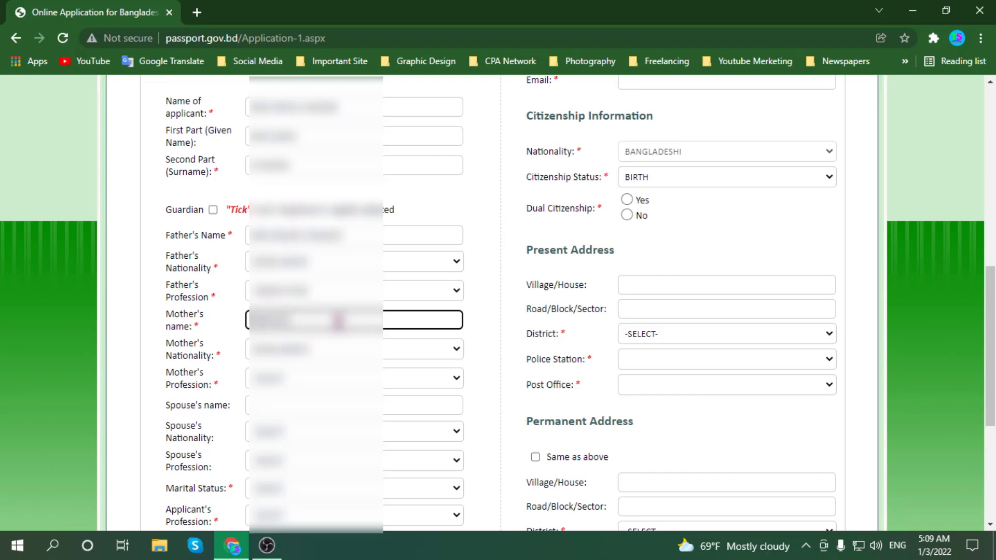
pyautogui.write('ana')
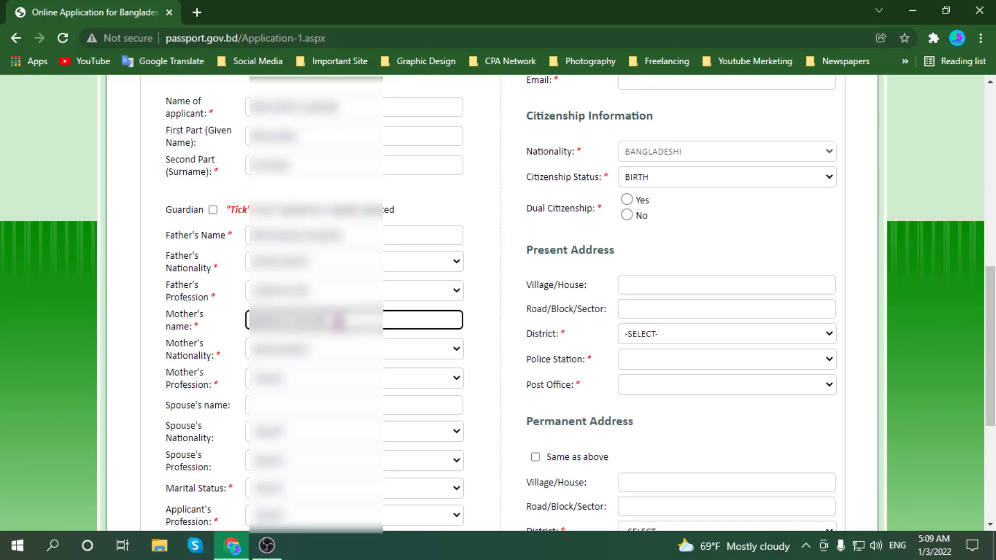
pyautogui.write('um')
pyautogui.scroll(-1, 488, 338)
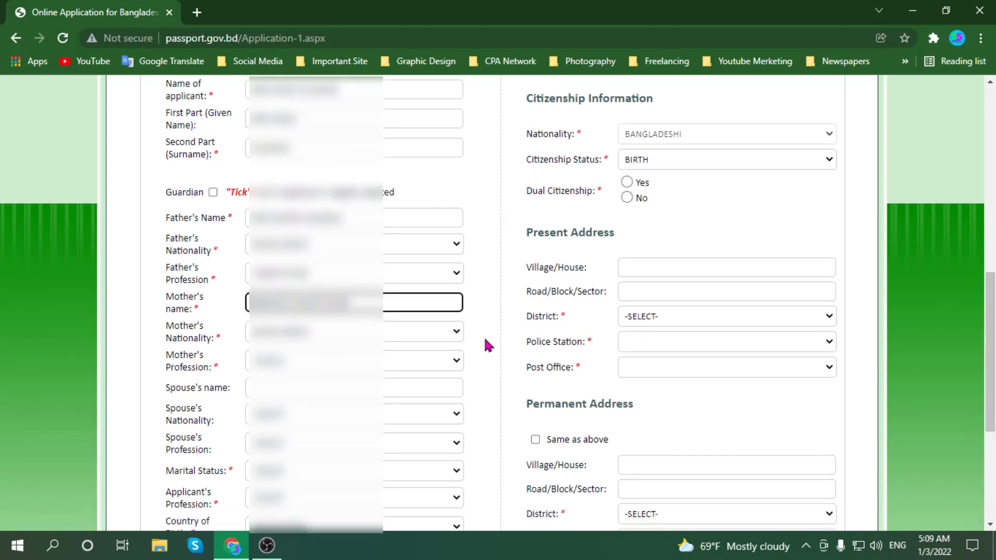
pyautogui.scroll(-1, 464, 320)
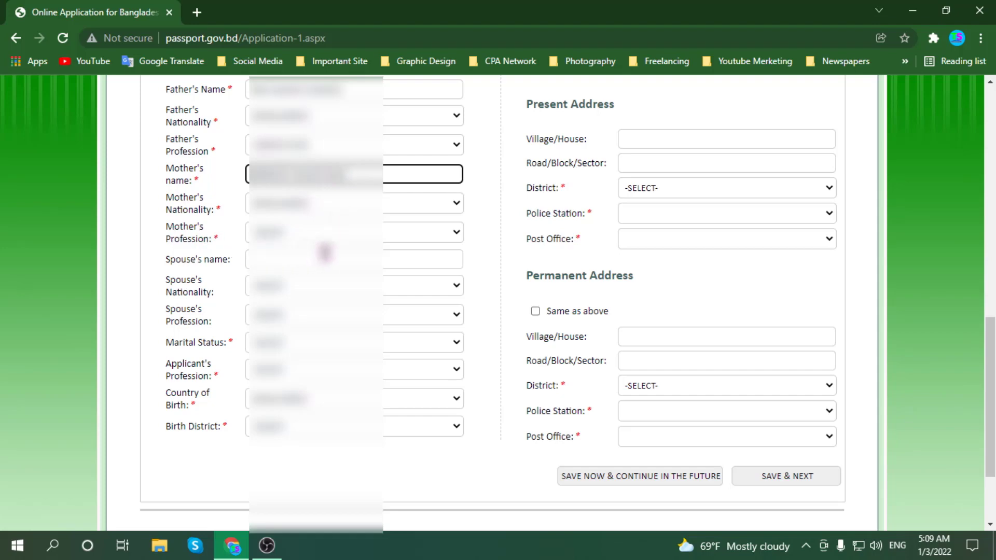
pyautogui.click(365, 235)
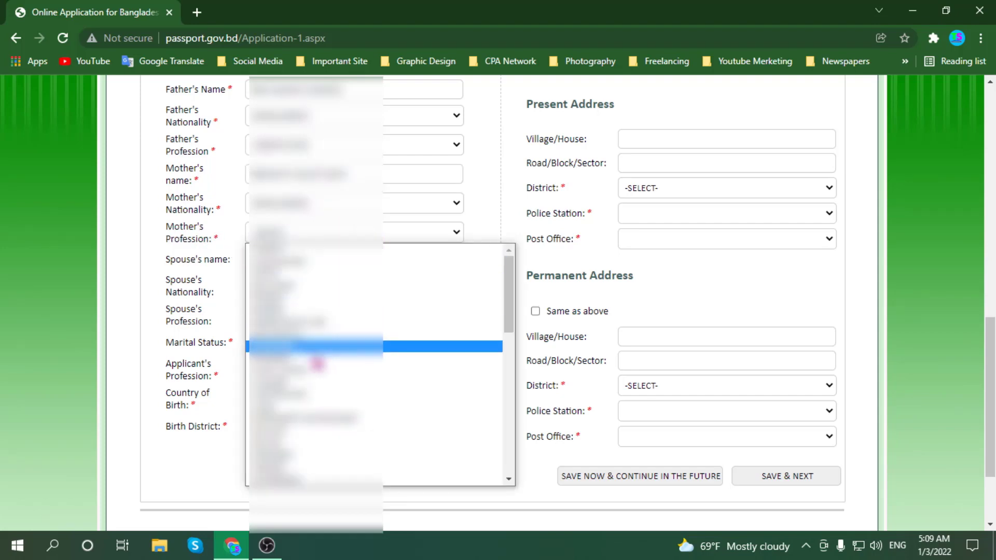
pyautogui.scroll(-5, 301, 399)
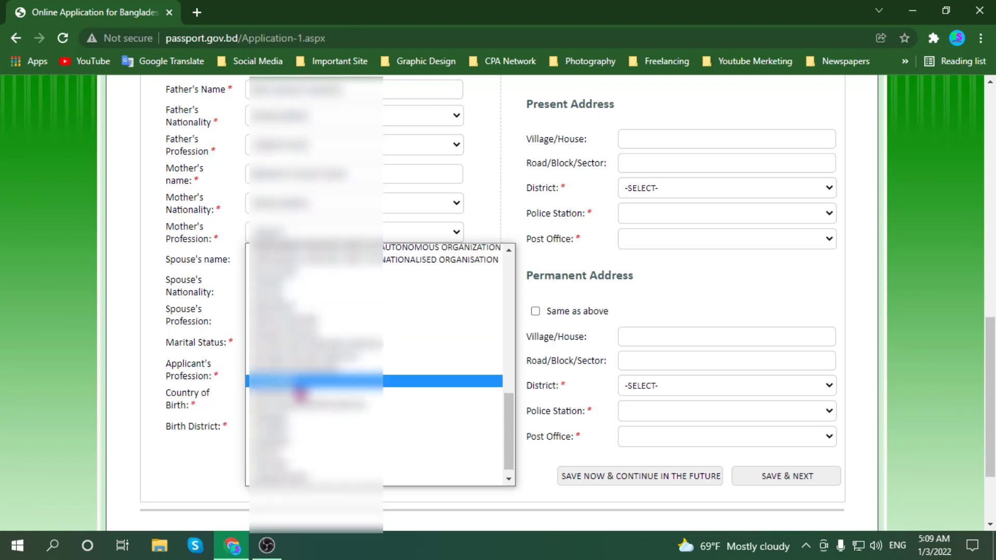
pyautogui.scroll(10, 295, 404)
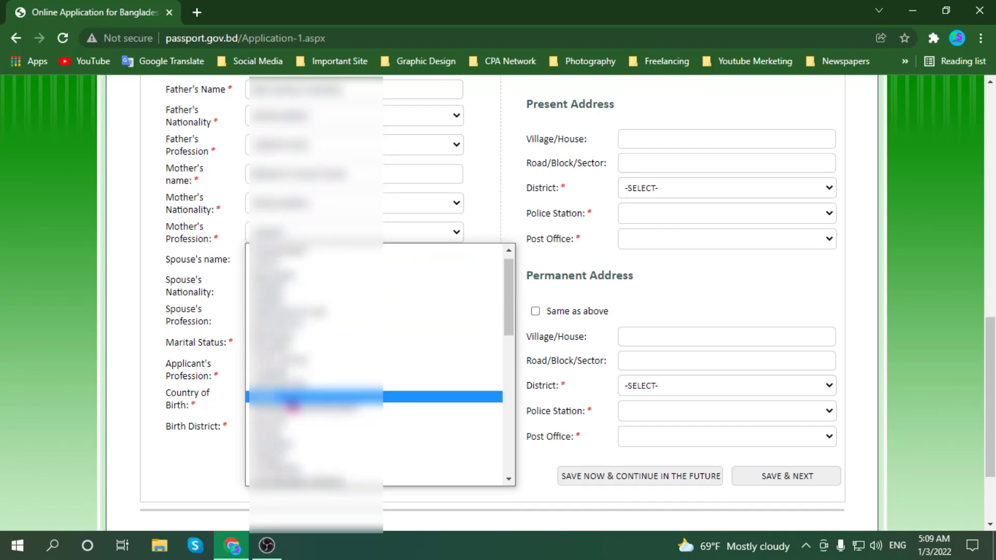
pyautogui.scroll(-3, 280, 454)
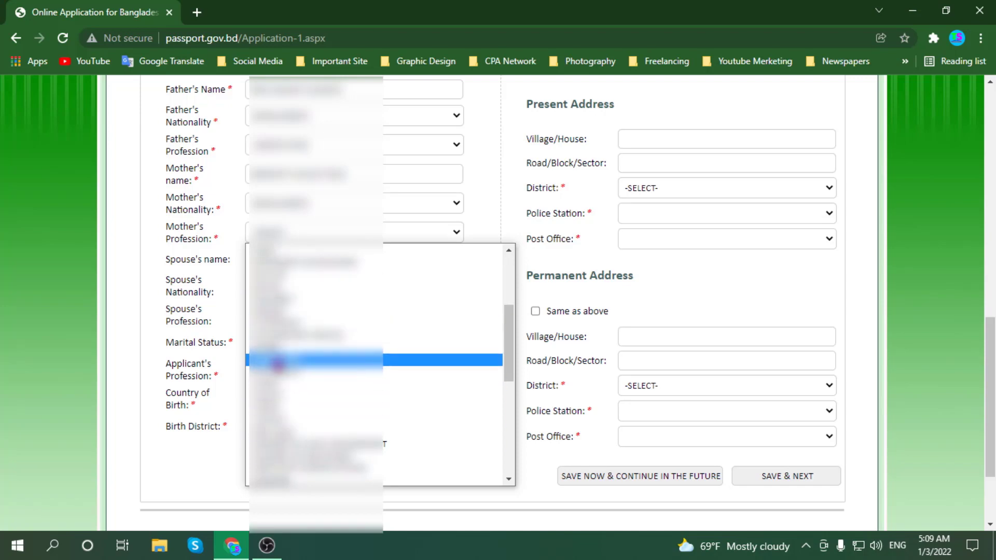
pyautogui.click(275, 360)
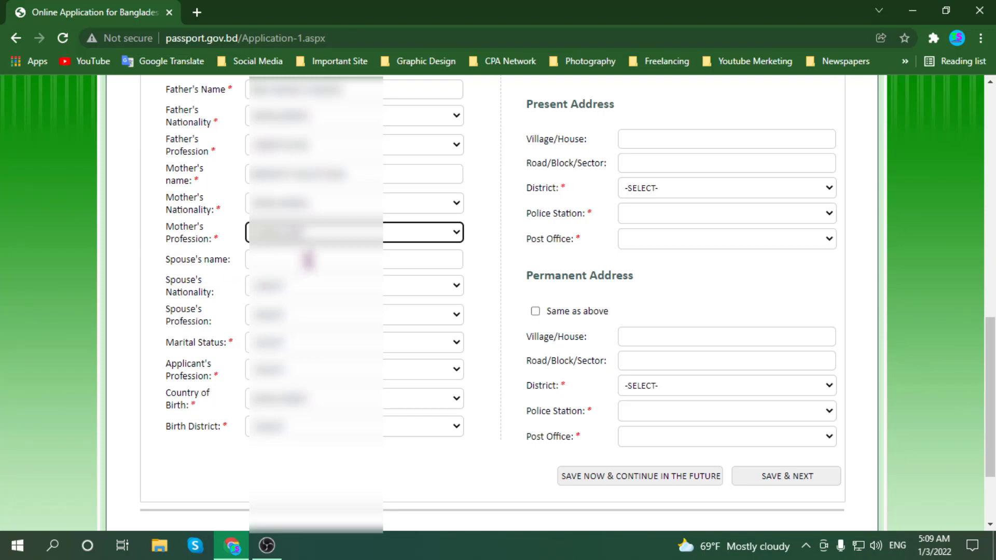
pyautogui.click(308, 260)
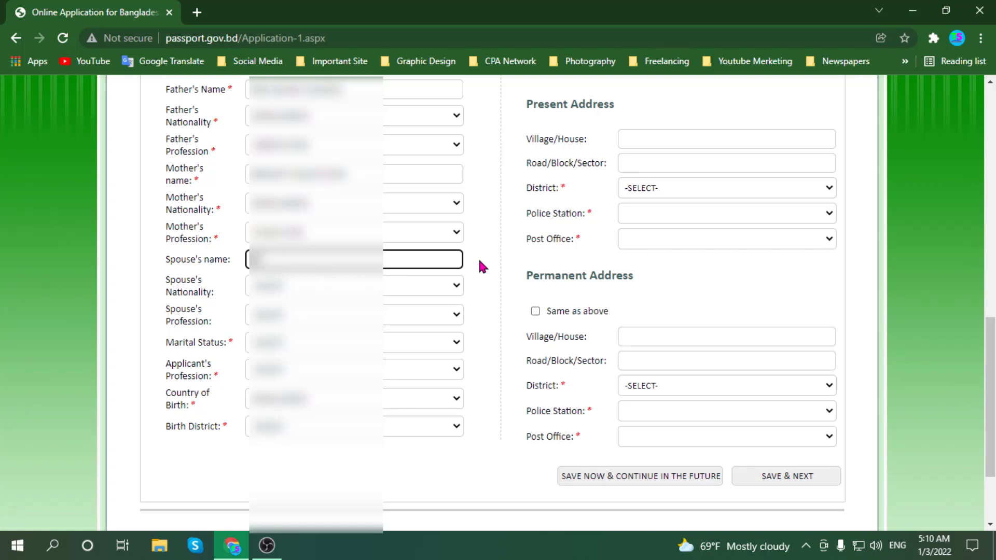
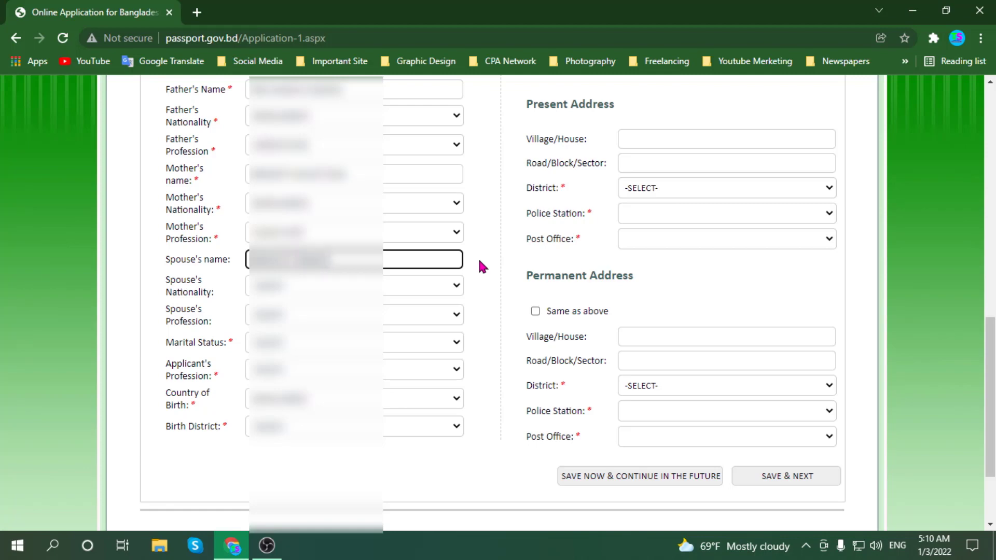
# - Type the spouse's full name and choose the spouse's nationality
pyautogui.click(454, 291)
pyautogui.scroll(-1, 412, 251)
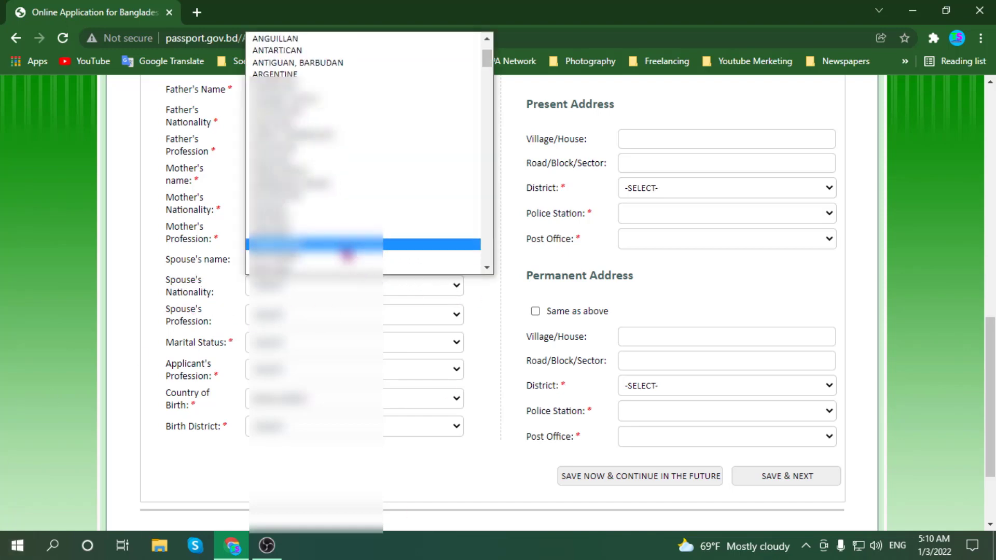
pyautogui.scroll(1, 338, 227)
pyautogui.scroll(-2, 301, 201)
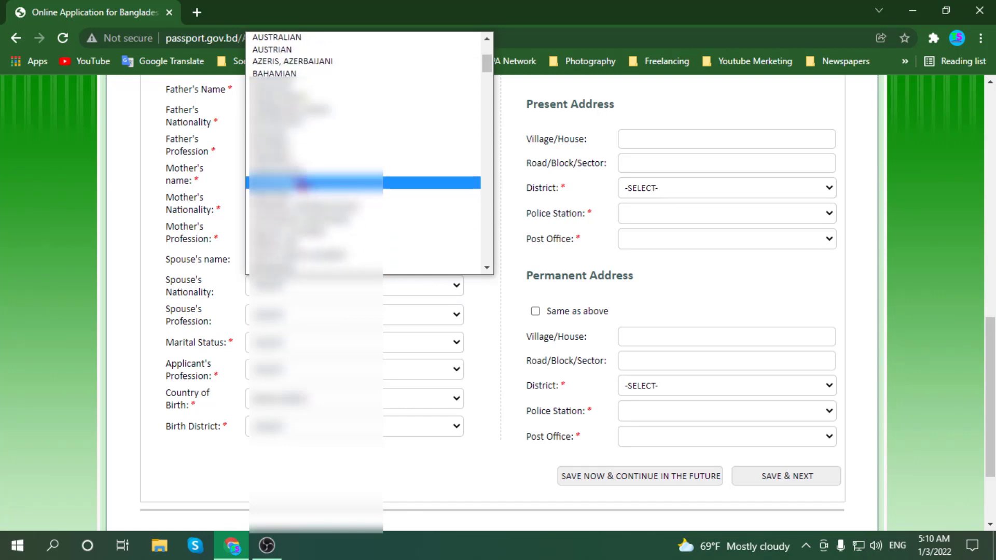
pyautogui.click(275, 103)
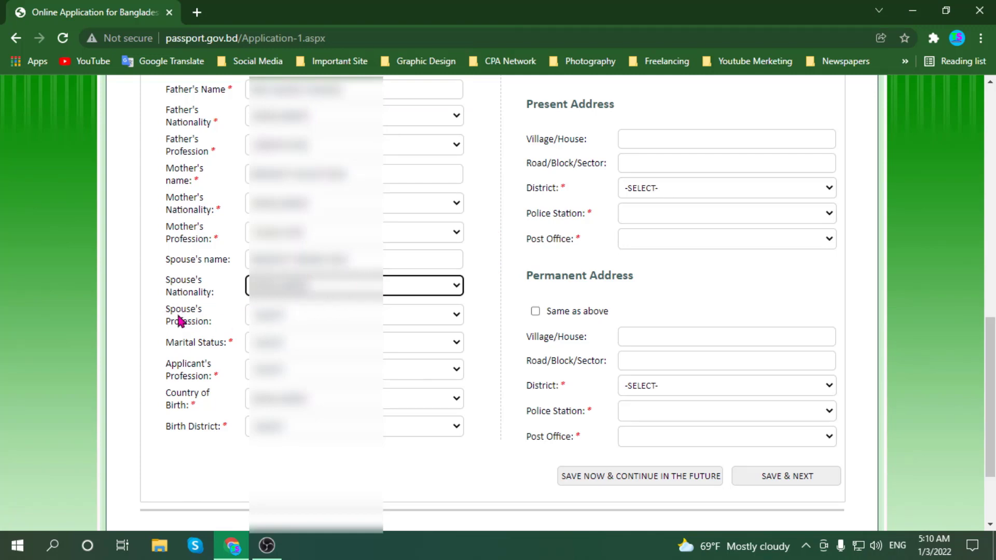
# - Select the spouse's profession from the Spouse's Profession list
pyautogui.click(404, 313)
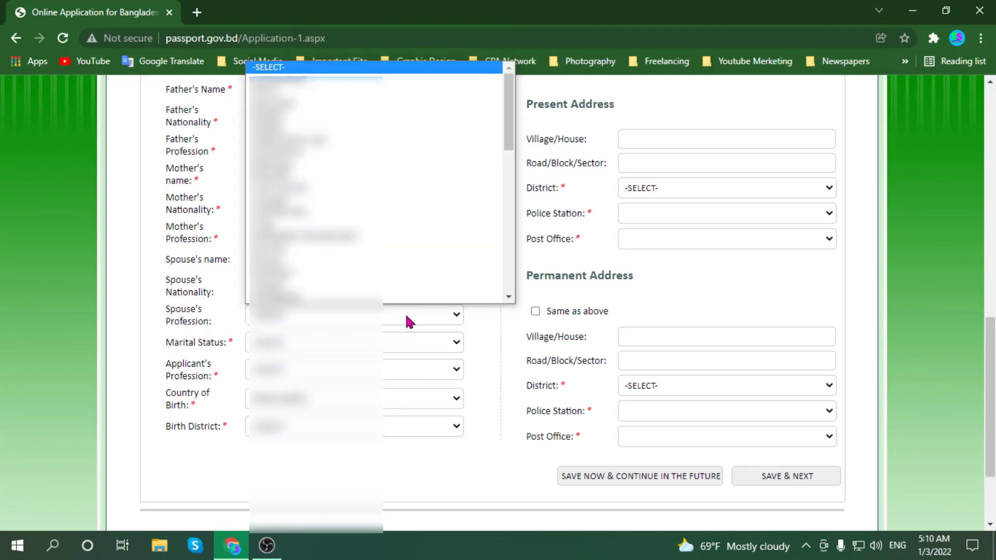
pyautogui.scroll(-1, 363, 282)
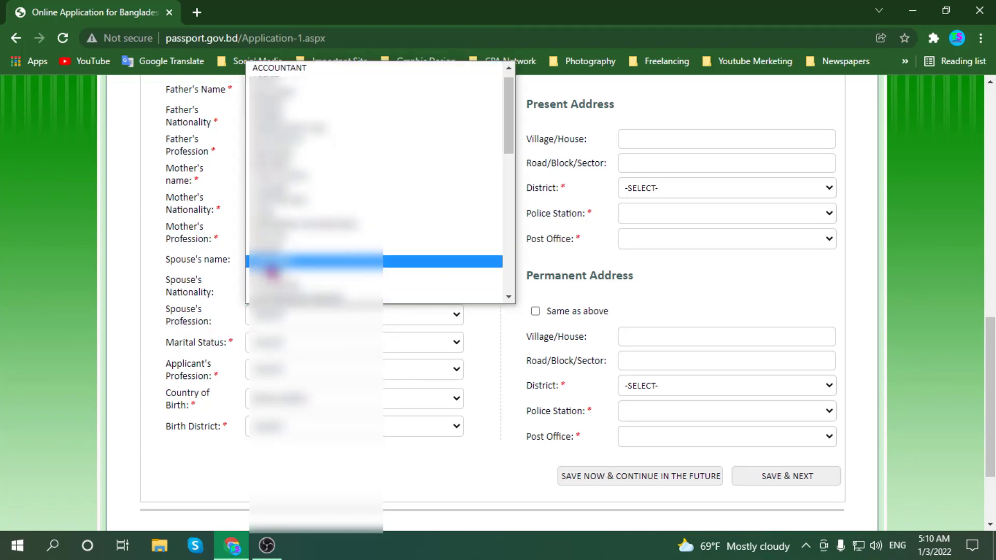
pyautogui.scroll(1, 267, 239)
pyautogui.scroll(-5, 270, 236)
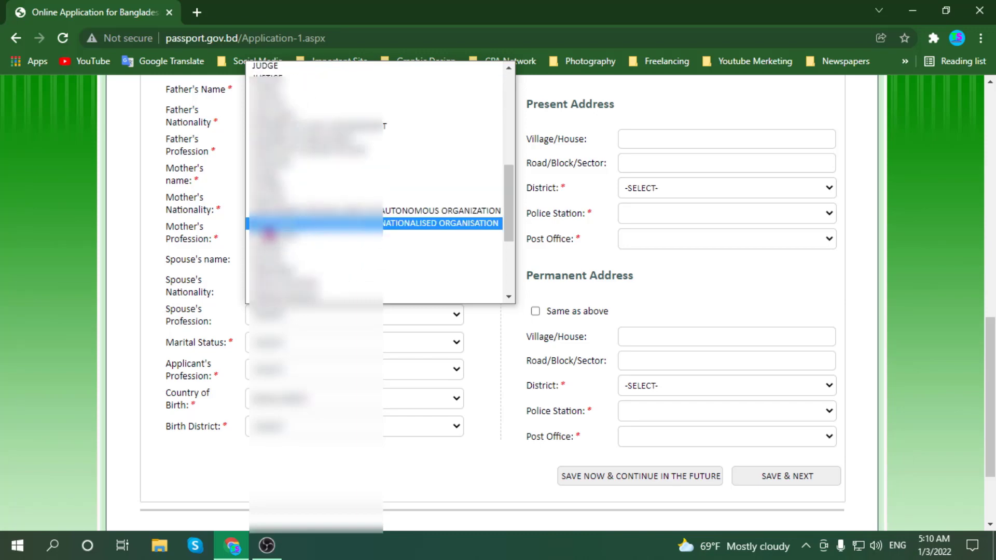
pyautogui.scroll(5, 276, 216)
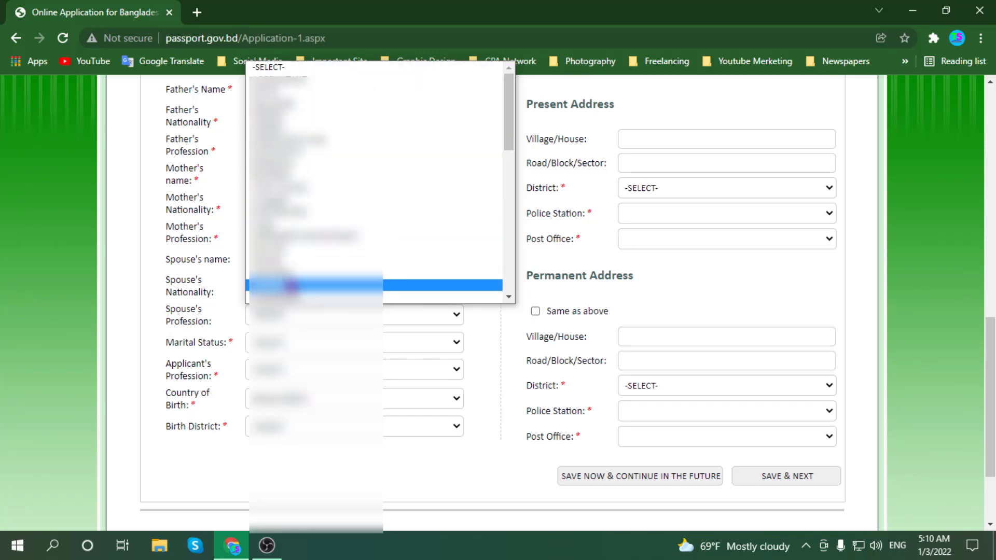
pyautogui.scroll(-3, 287, 282)
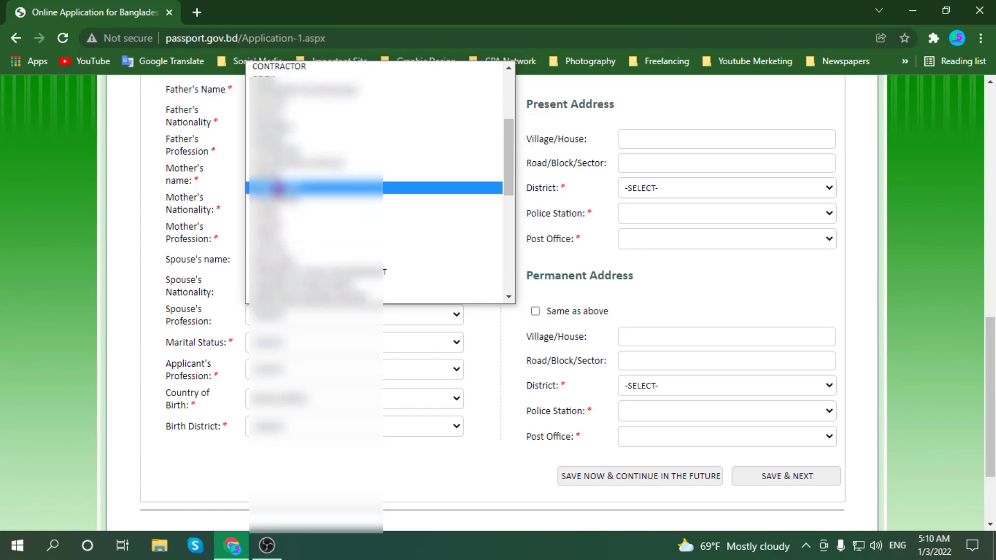
pyautogui.click(281, 189)
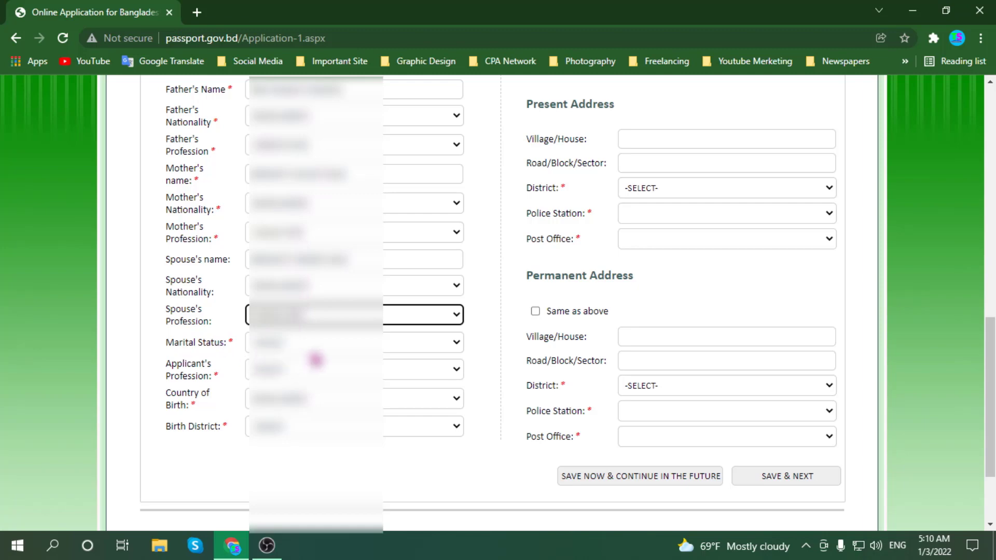
# - Choose the applicant's marital status from the Marital Status dropdown
pyautogui.click(447, 344)
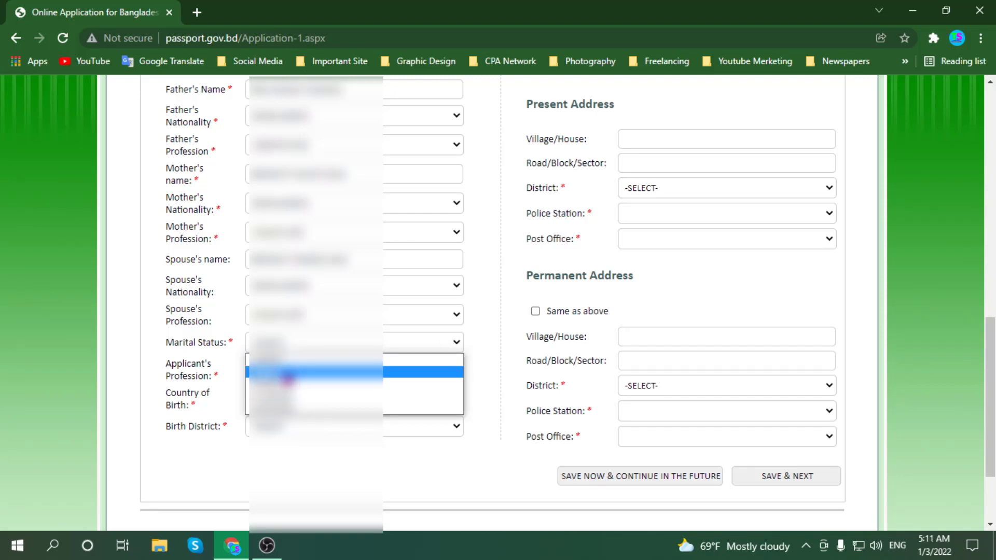
pyautogui.click(280, 389)
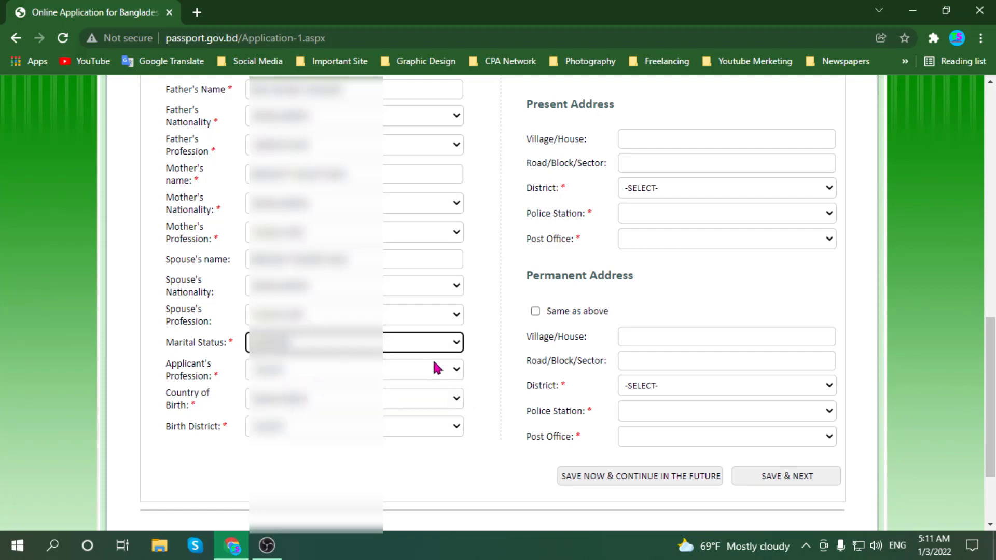
pyautogui.scroll(-2, 218, 350)
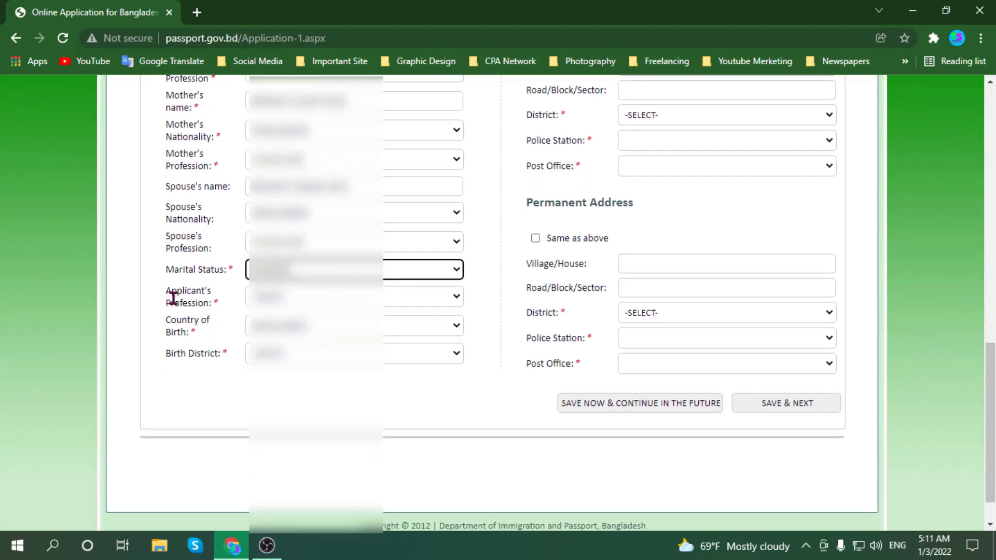
pyautogui.click(444, 299)
pyautogui.scroll(-10, 322, 249)
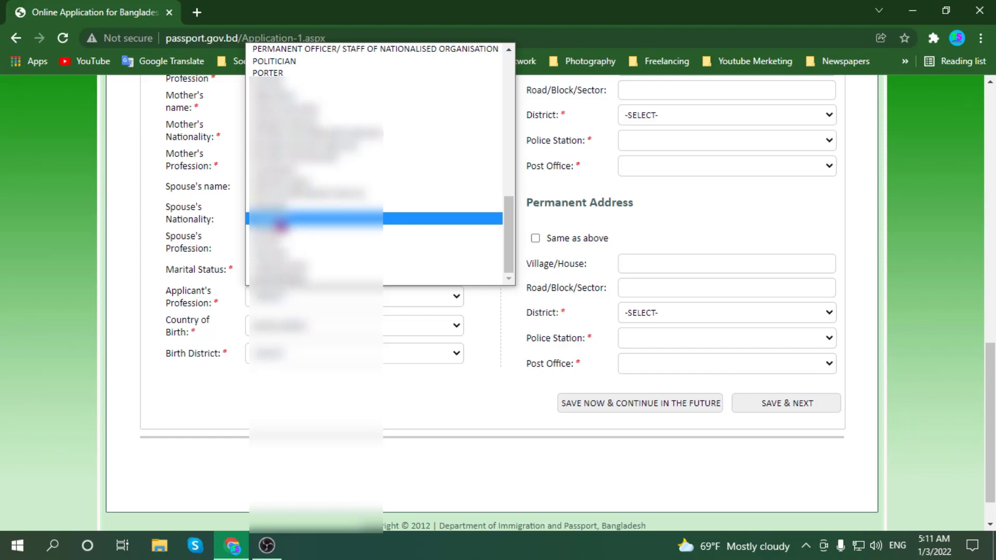
# - Select the applicant's profession from the profession list
pyautogui.scroll(6, 280, 225)
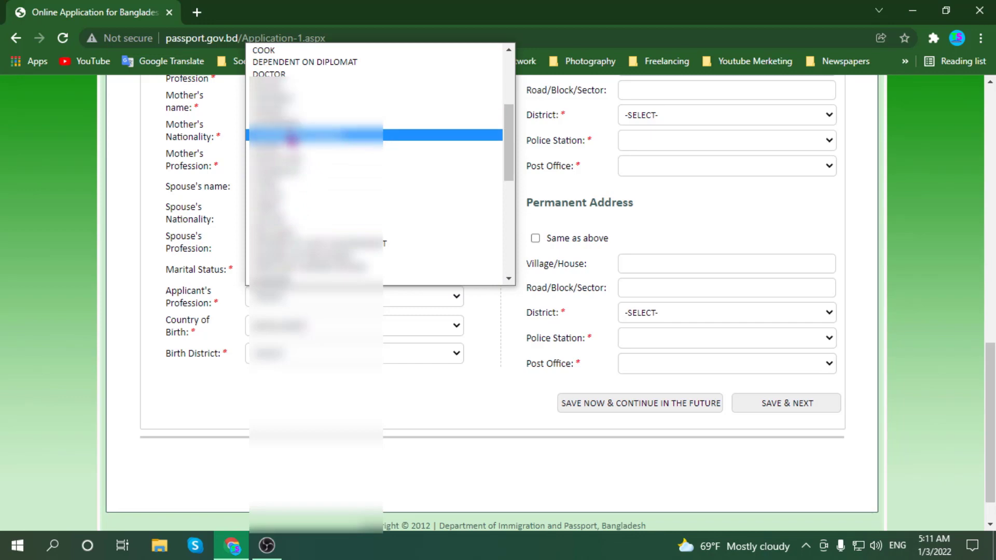
pyautogui.scroll(-6, 293, 231)
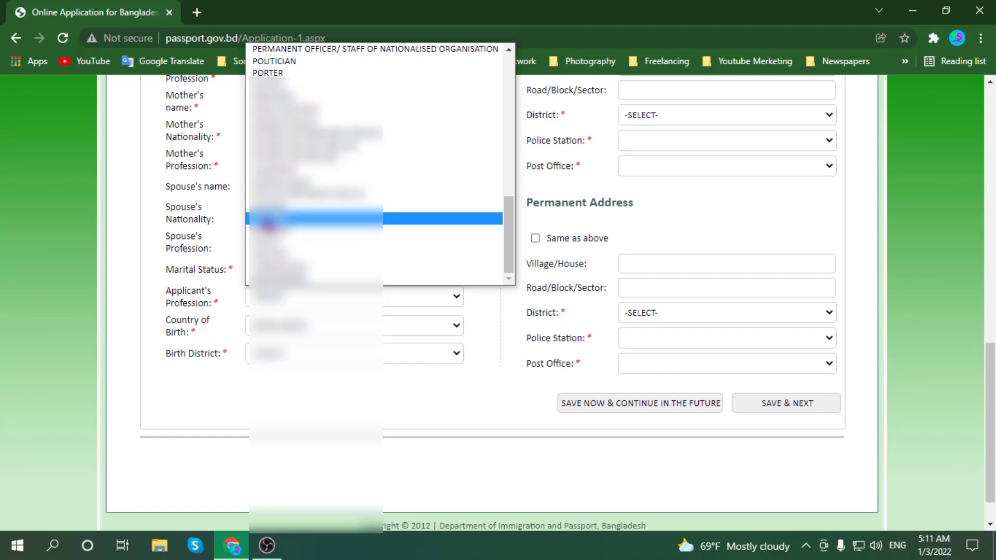
pyautogui.click(266, 223)
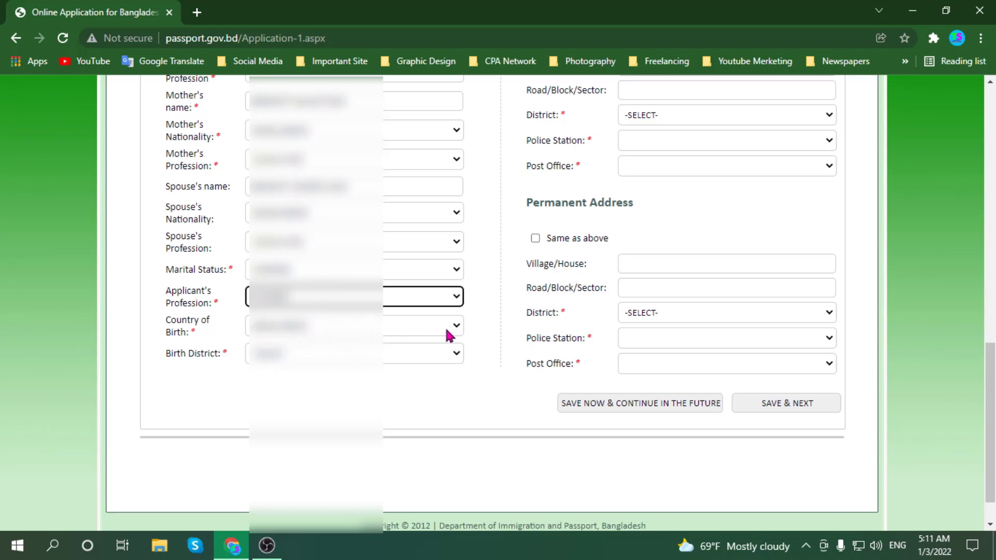
# - Pick the applicant's district from the Birth District dropdown
pyautogui.scroll(-1, 415, 353)
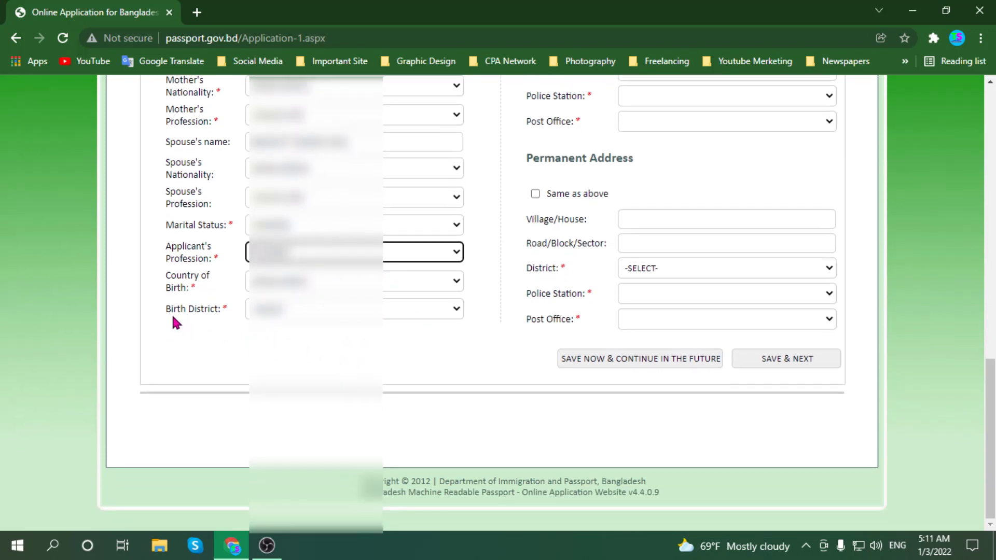
pyautogui.click(394, 313)
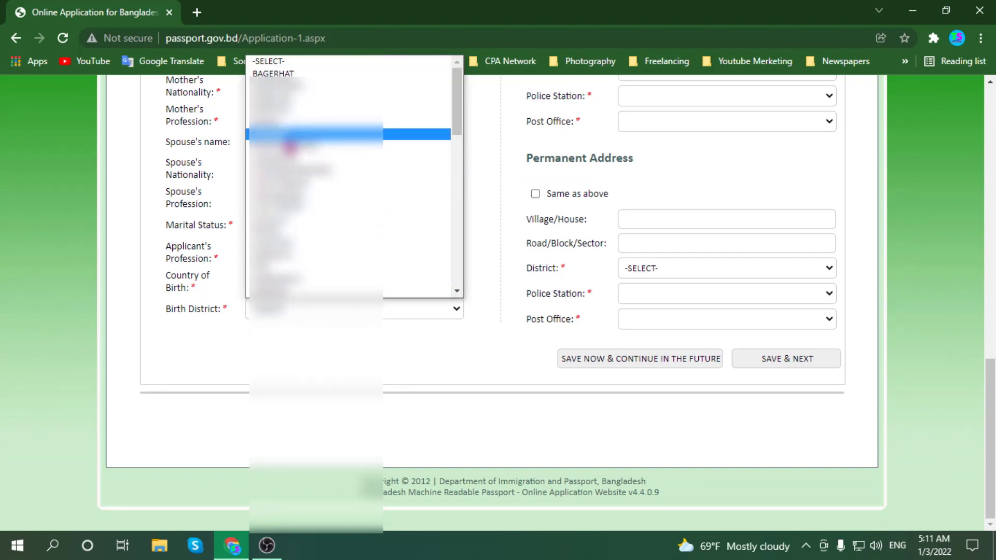
pyautogui.scroll(-3, 284, 234)
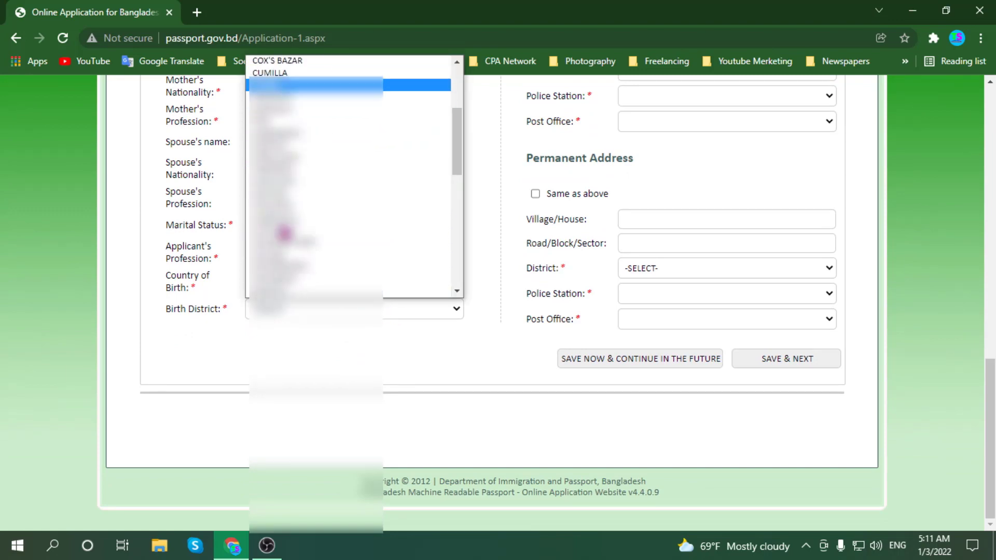
pyautogui.scroll(-8, 285, 233)
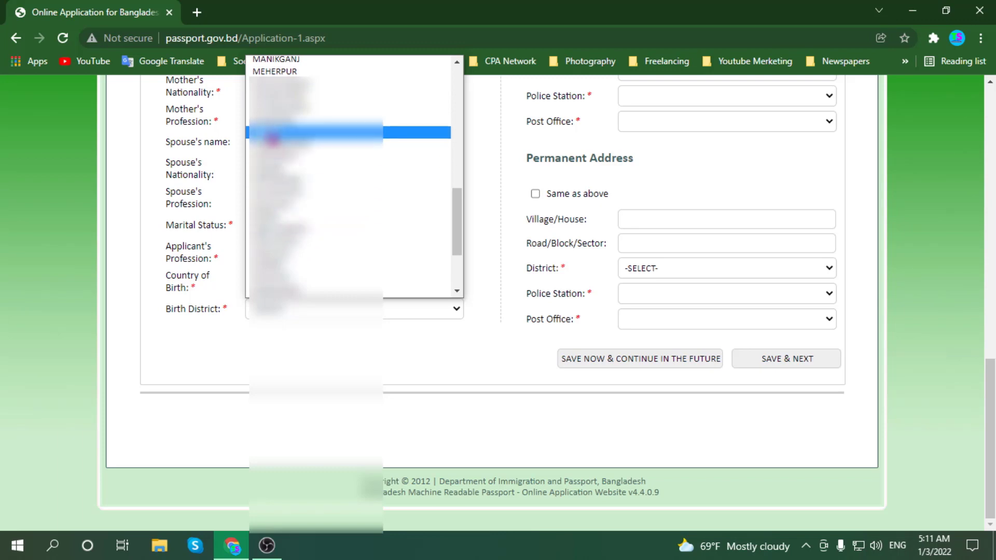
pyautogui.click(269, 122)
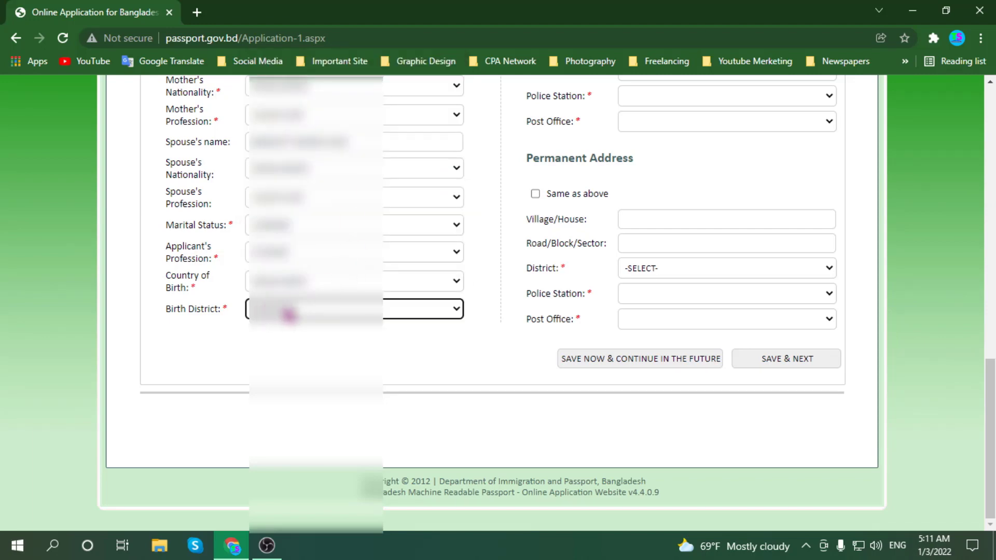
pyautogui.scroll(15, 517, 370)
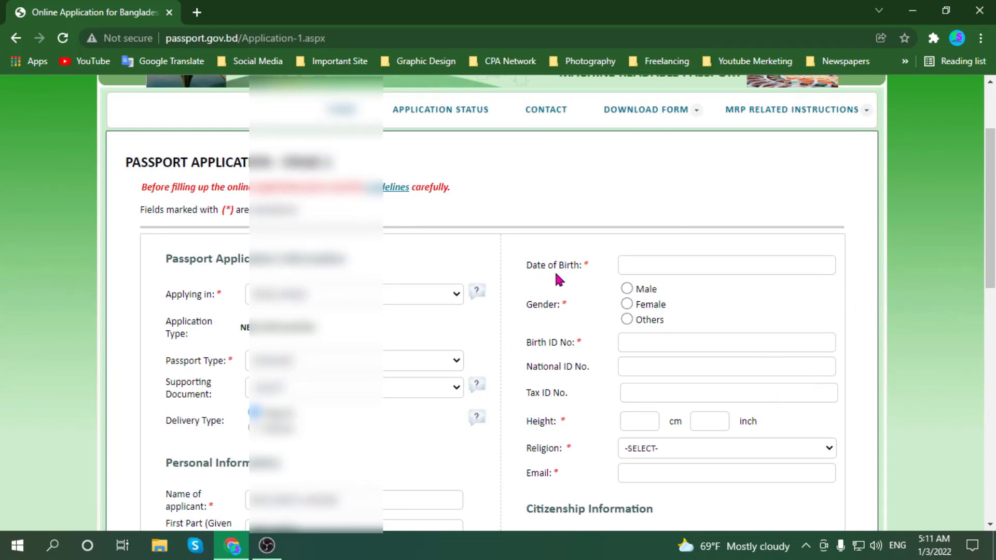
# - Set the Date of Birth by choosing the birth year, month and day in the calendar
pyautogui.click(656, 270)
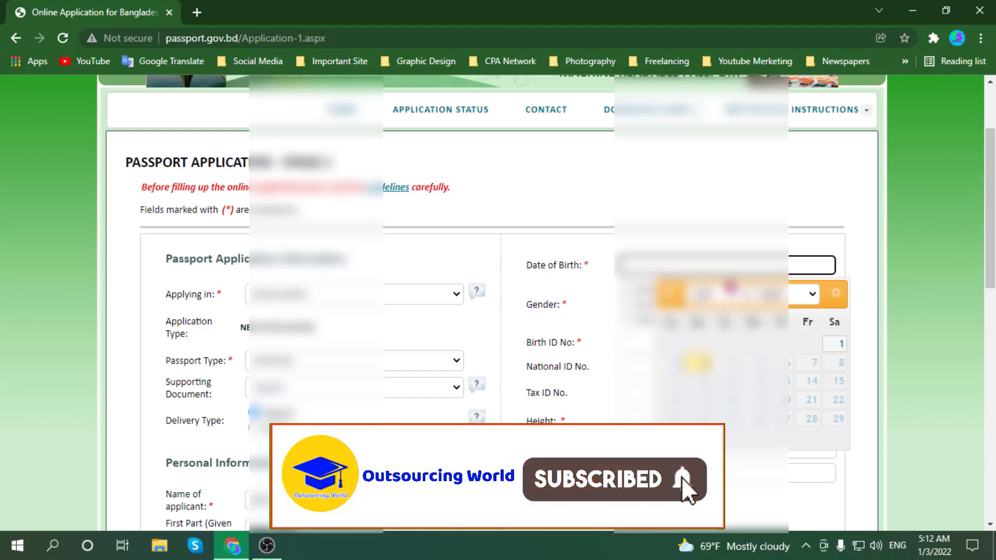
pyautogui.click(812, 295)
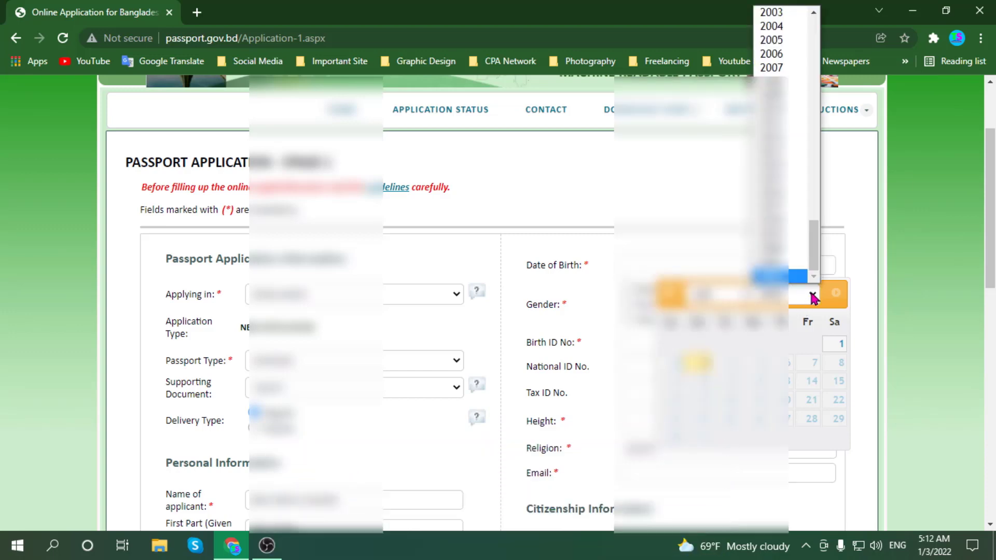
pyautogui.scroll(10, 774, 210)
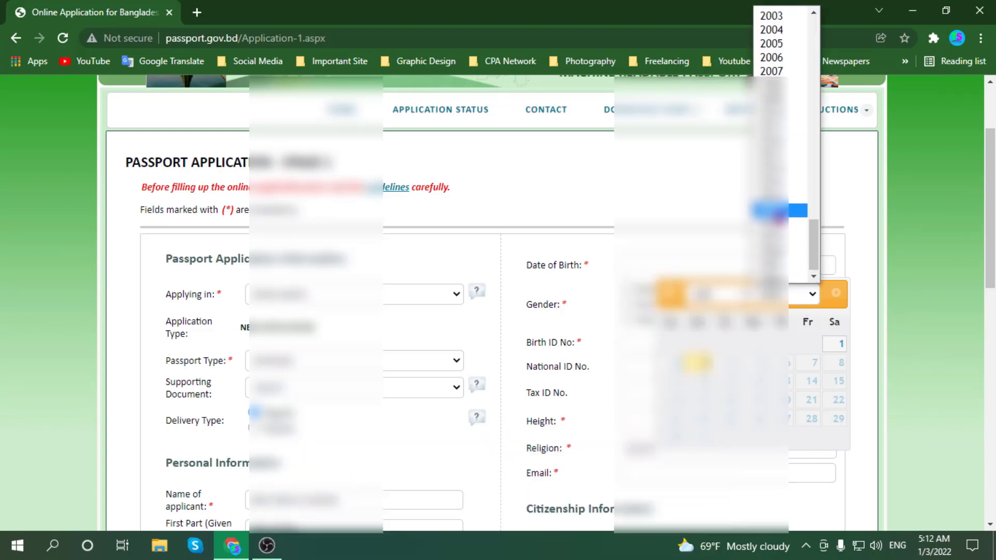
pyautogui.scroll(4, 780, 183)
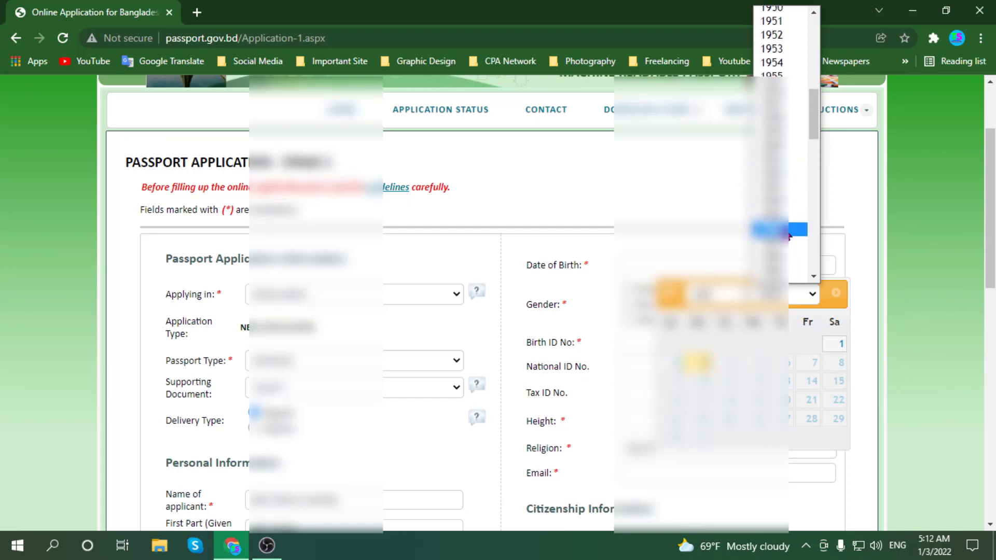
pyautogui.scroll(3, 771, 218)
pyautogui.scroll(3, 777, 211)
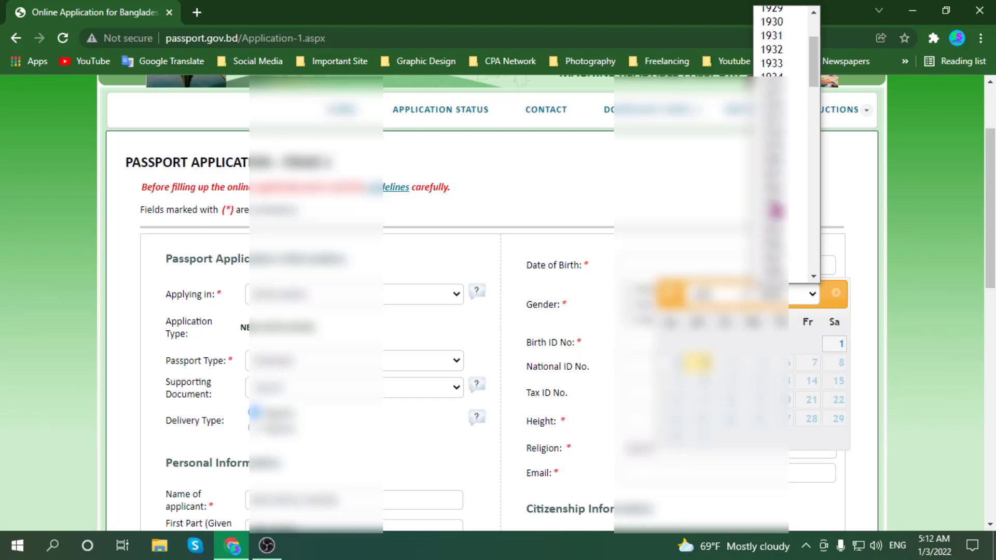
pyautogui.scroll(-10, 776, 210)
pyautogui.scroll(-6, 776, 228)
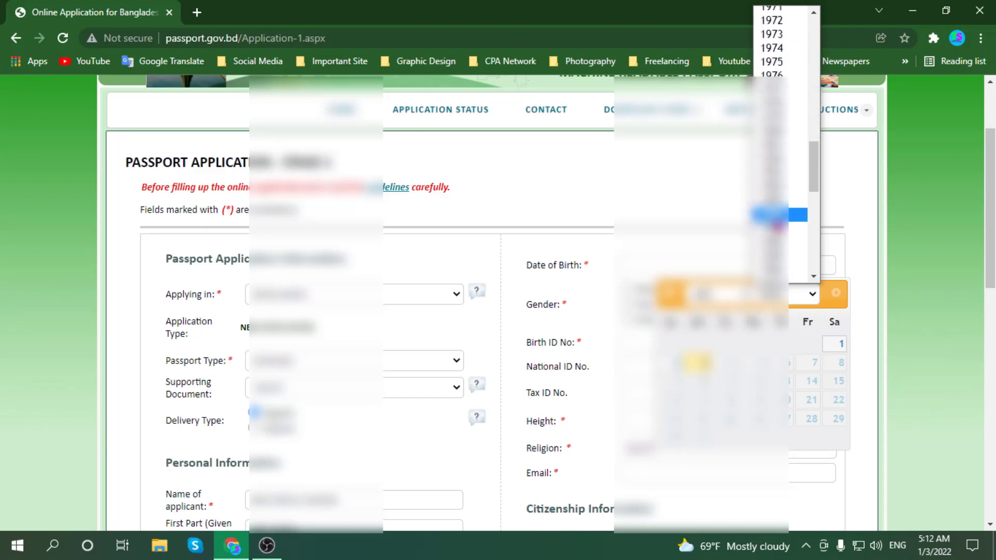
pyautogui.scroll(-1, 776, 239)
pyautogui.click(776, 222)
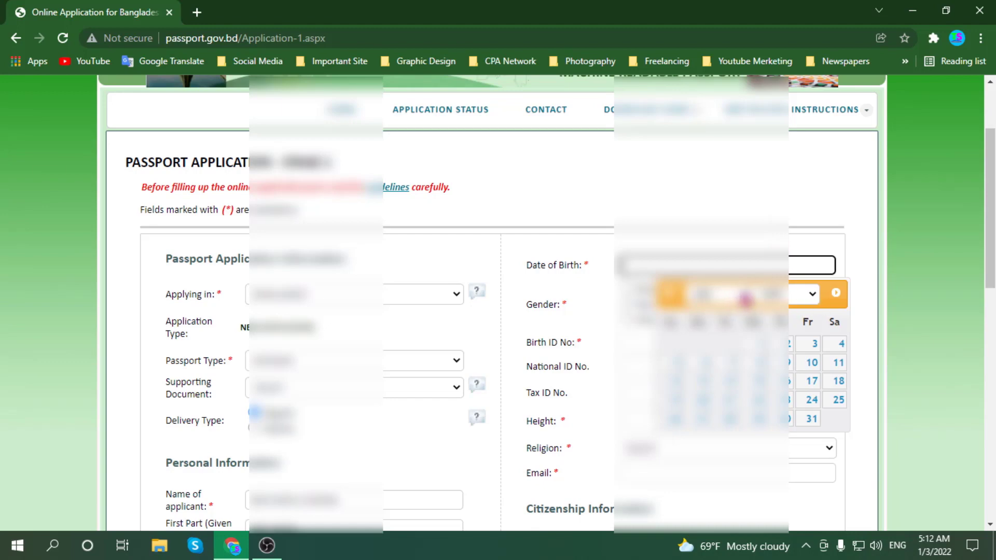
pyautogui.click(745, 297)
pyautogui.click(729, 458)
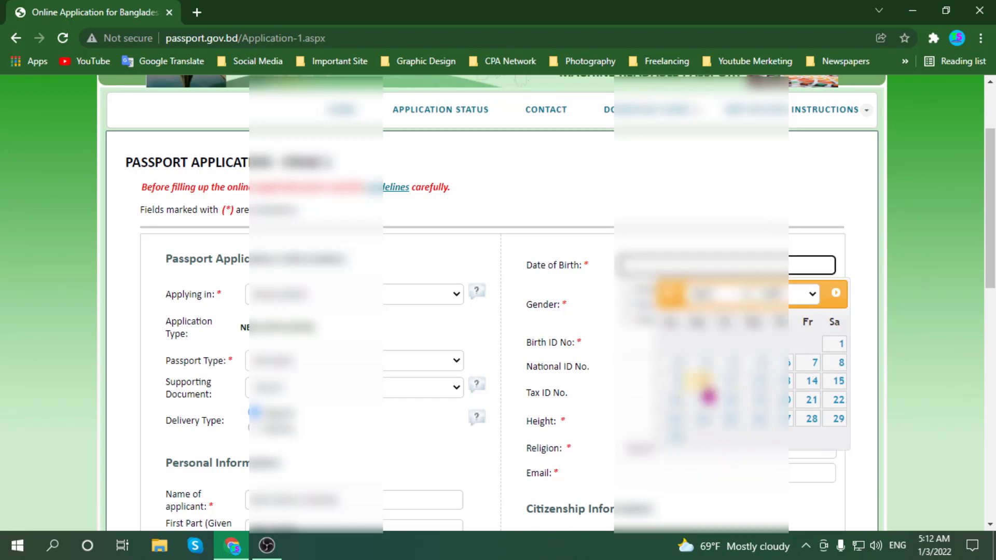
pyautogui.click(704, 388)
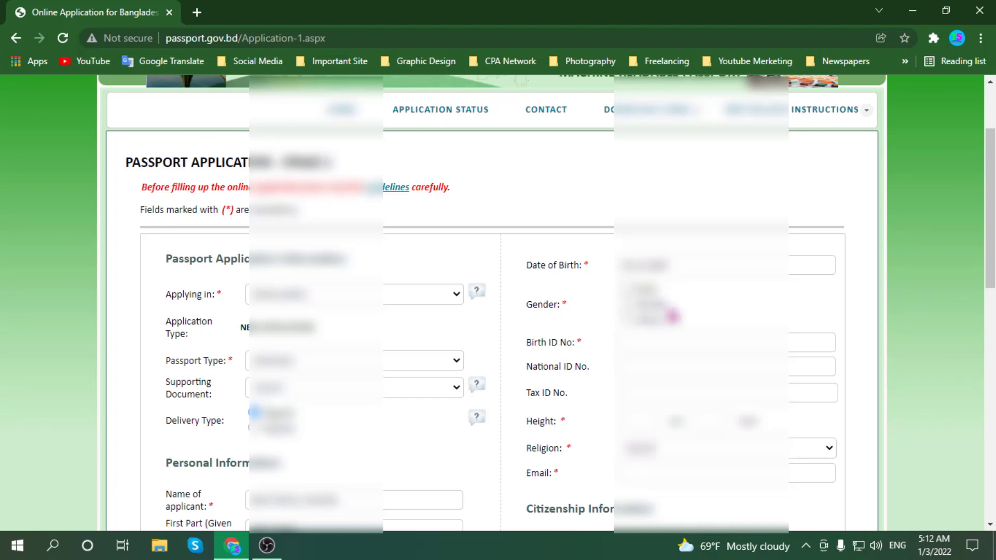
# - Set Gender to Male and enter the 14-digit Birth ID No. and the National ID No
pyautogui.click(628, 290)
pyautogui.scroll(-2, 628, 291)
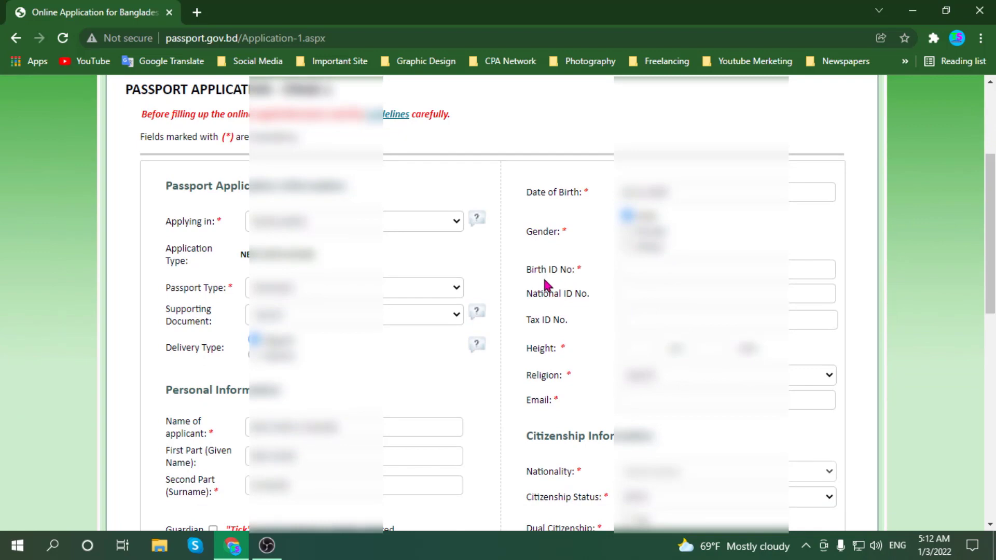
pyautogui.click(666, 269)
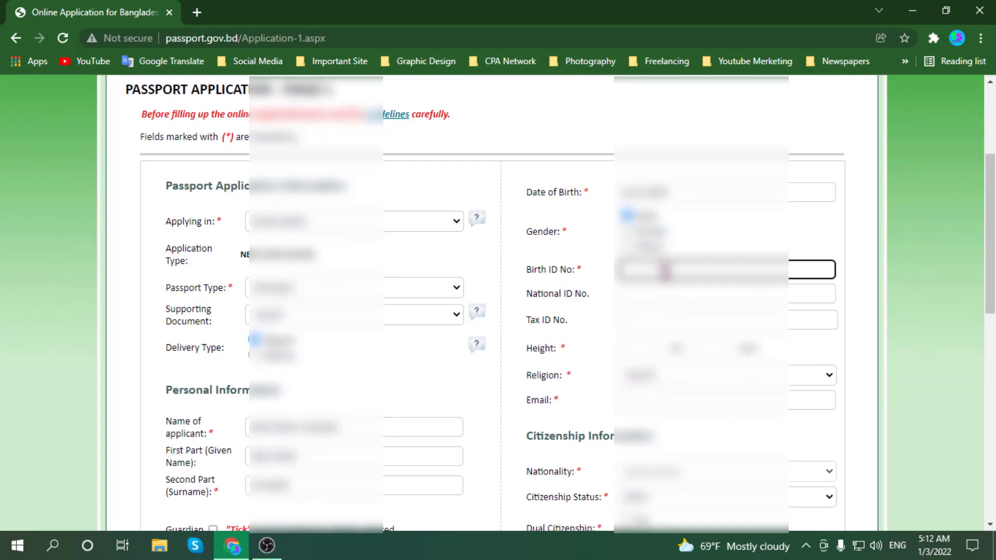
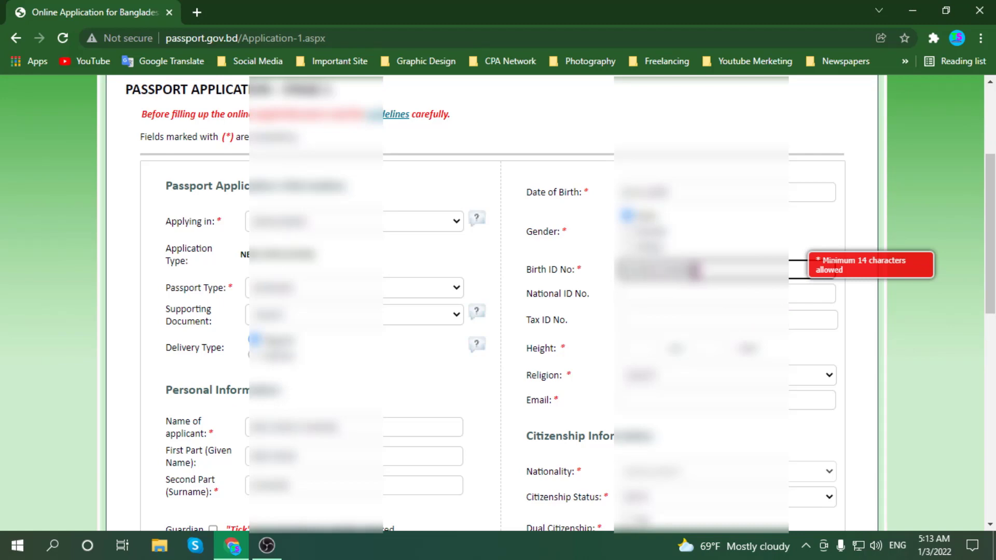
pyautogui.click(675, 293)
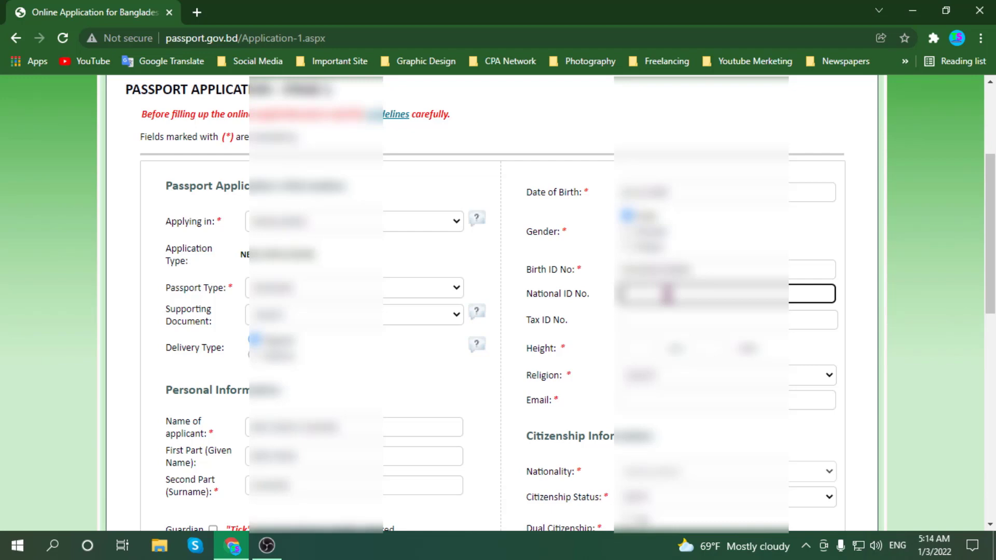
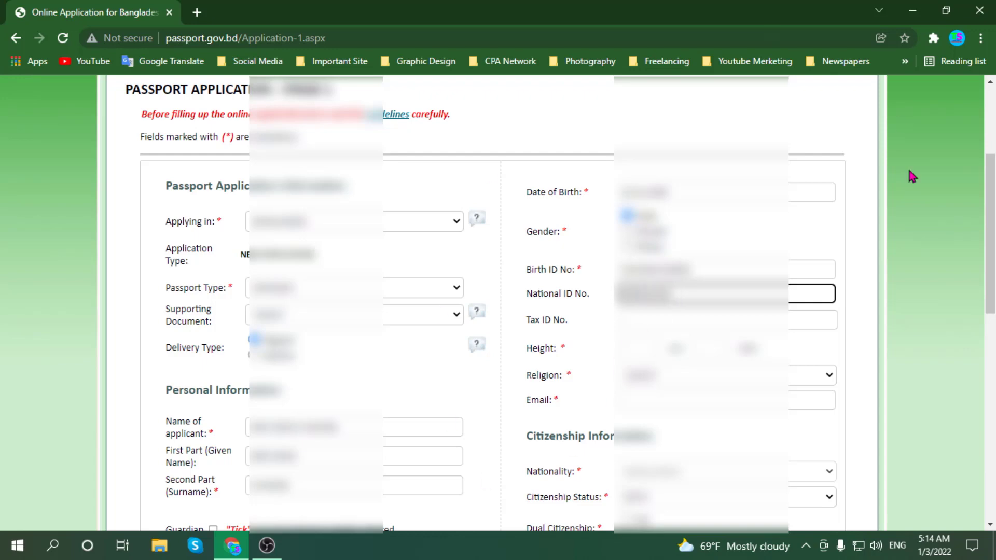
# - Leave Tax ID No. empty and move ahead to the Height entry
pyautogui.scroll(-1, 861, 252)
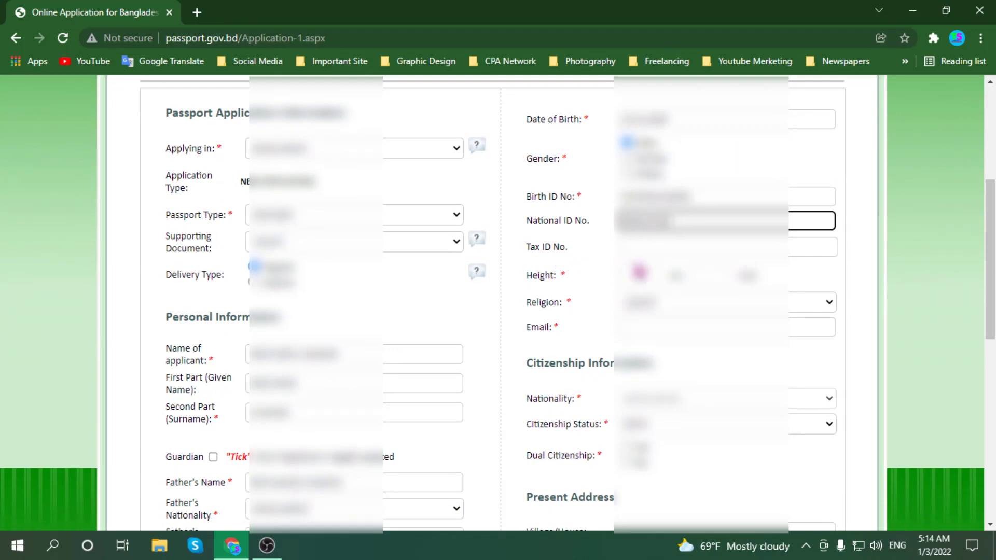
pyautogui.click(634, 250)
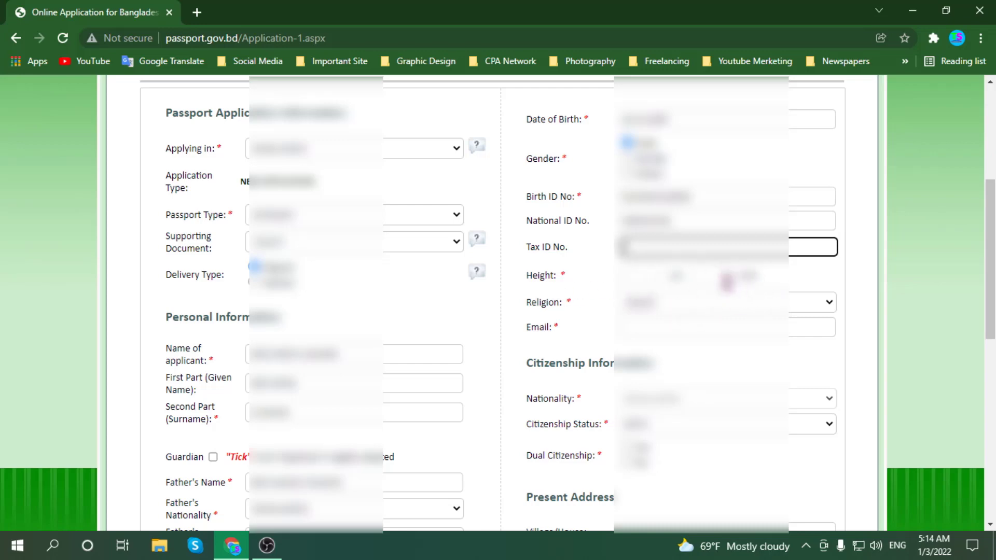
pyautogui.press('Tab')
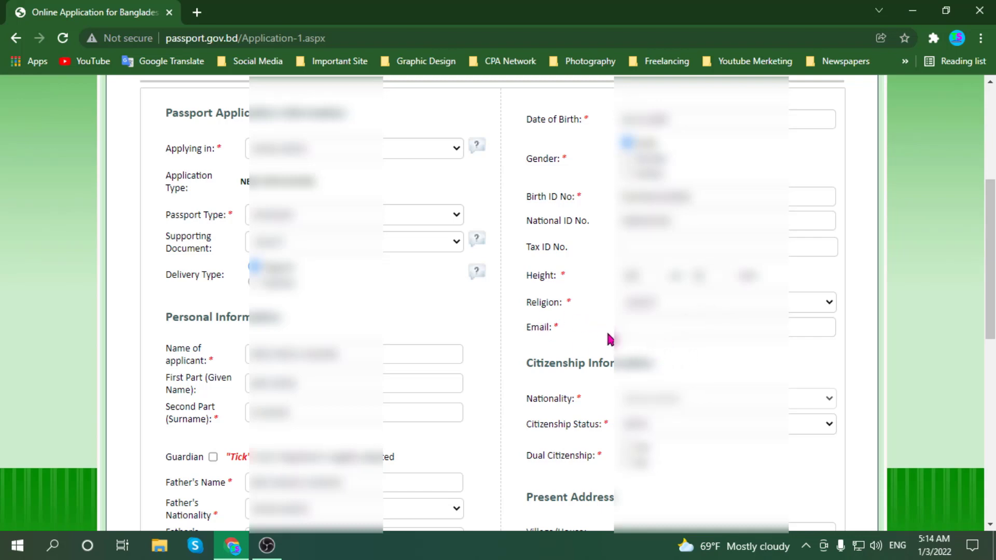
pyautogui.scroll(-1, 597, 337)
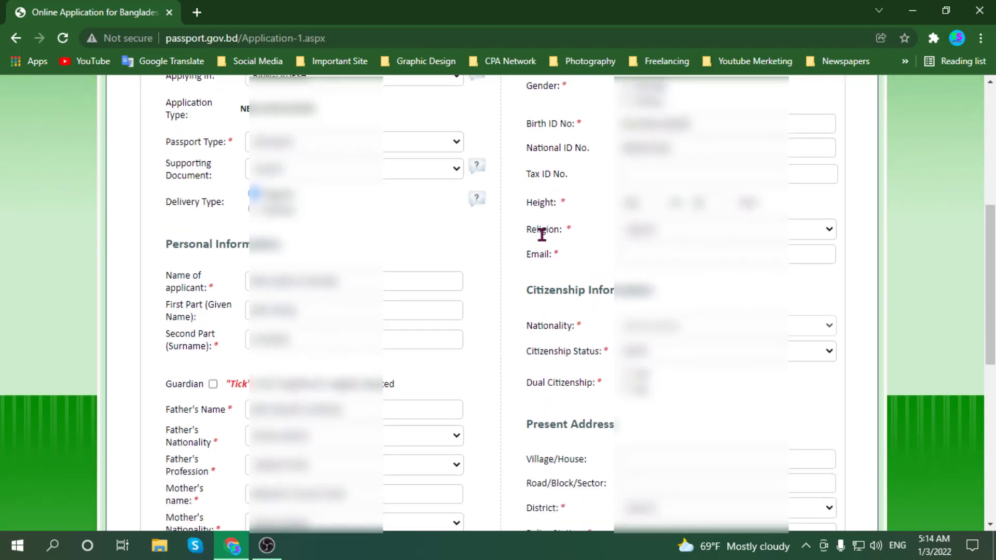
# - Choose the applicant's religion and enter the applicant's e-mail address, fixing a typo
pyautogui.click(778, 237)
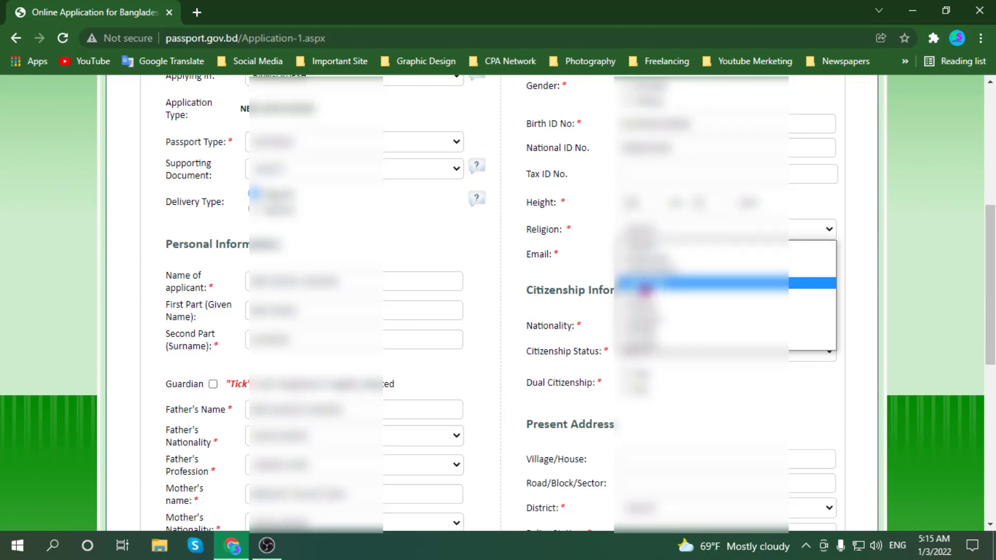
pyautogui.click(652, 294)
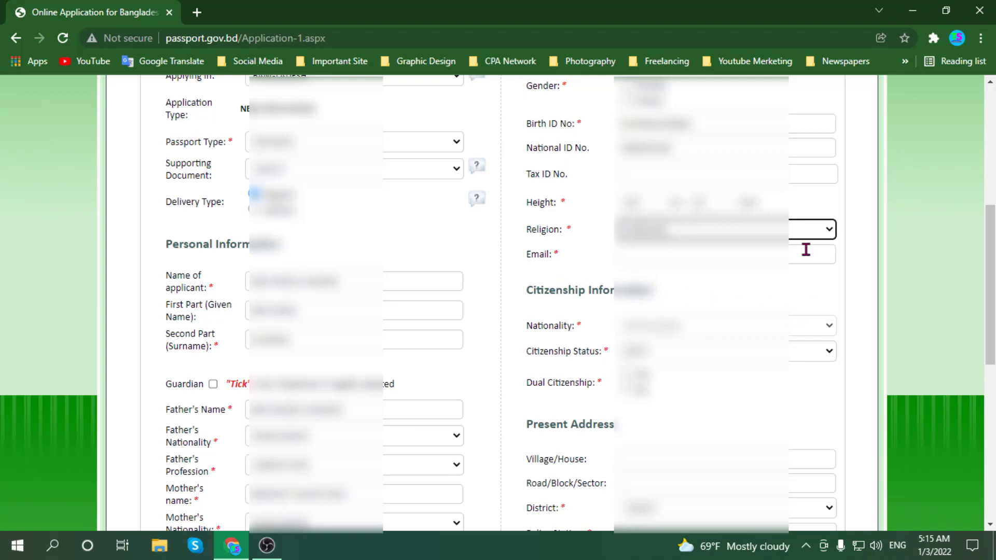
pyautogui.click(665, 255)
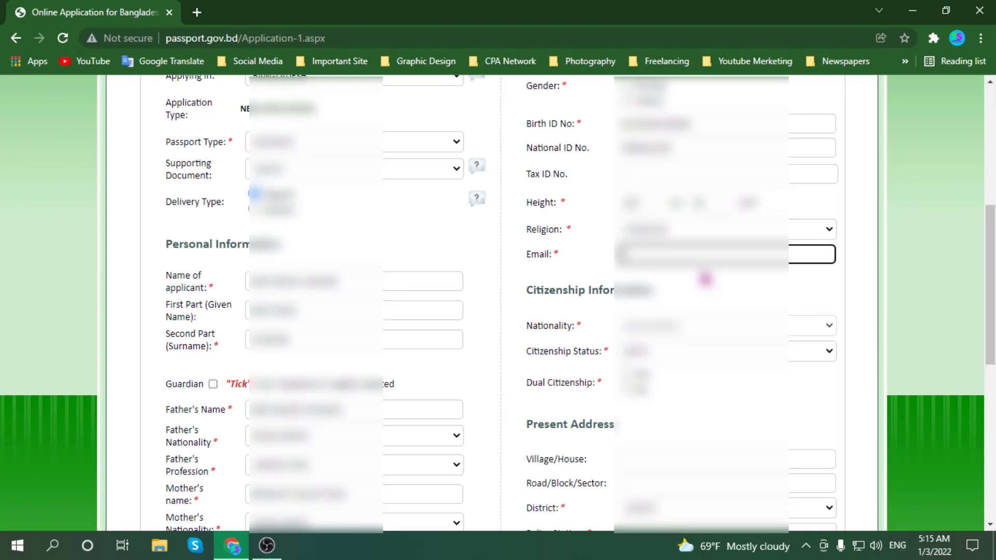
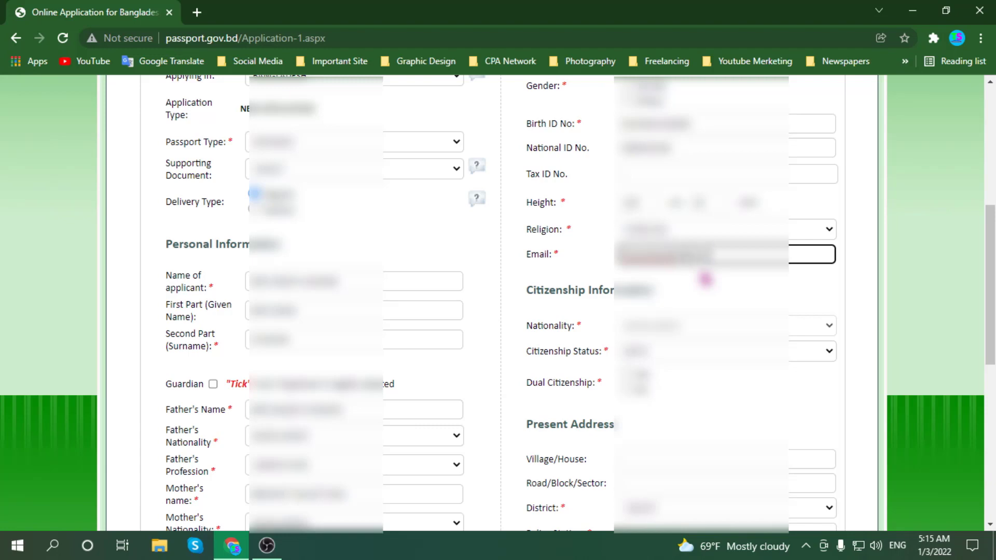
pyautogui.write('gmail')
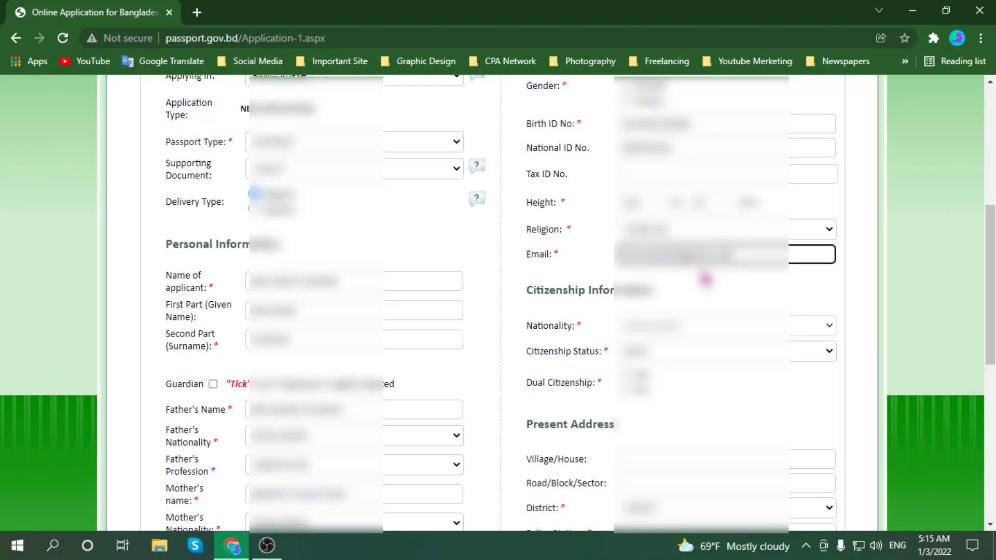
# - Leave Citizenship Status unchanged and select the second Dual Citizenship option
pyautogui.scroll(-1, 706, 283)
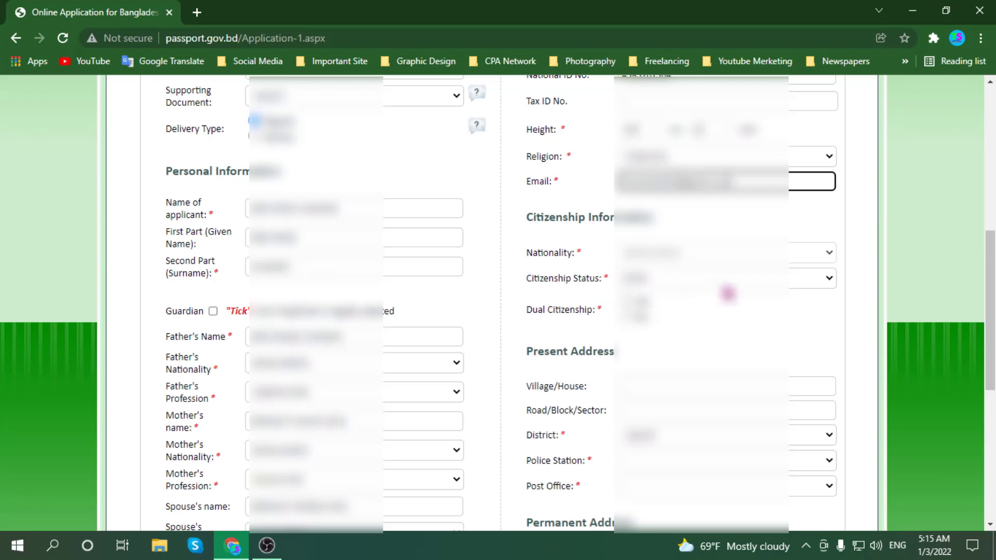
pyautogui.click(805, 286)
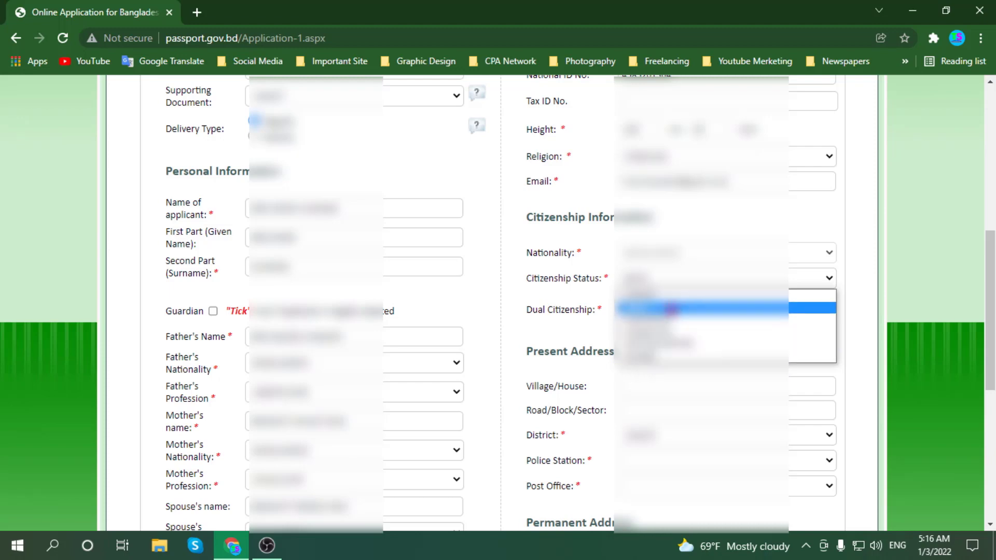
pyautogui.click(600, 295)
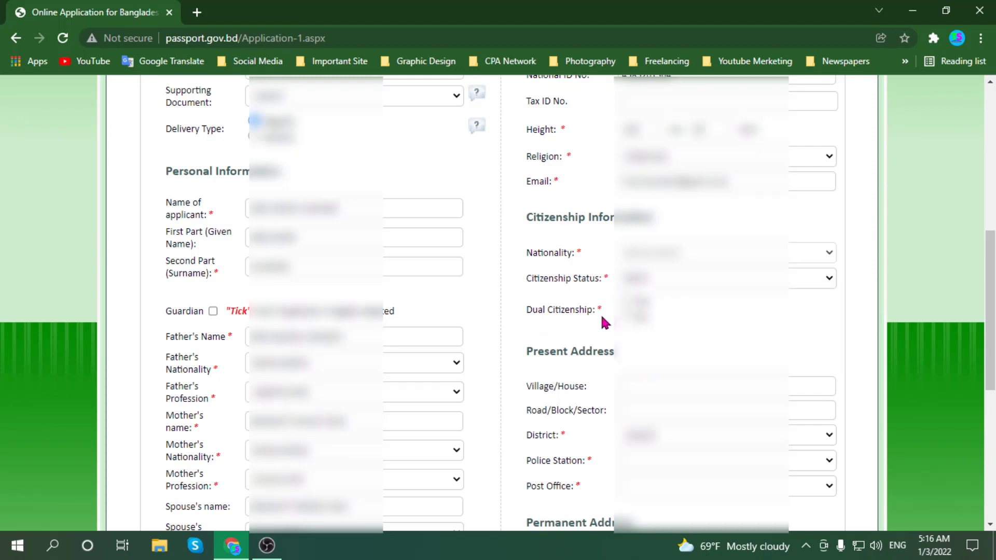
pyautogui.click(627, 320)
pyautogui.scroll(-3, 606, 326)
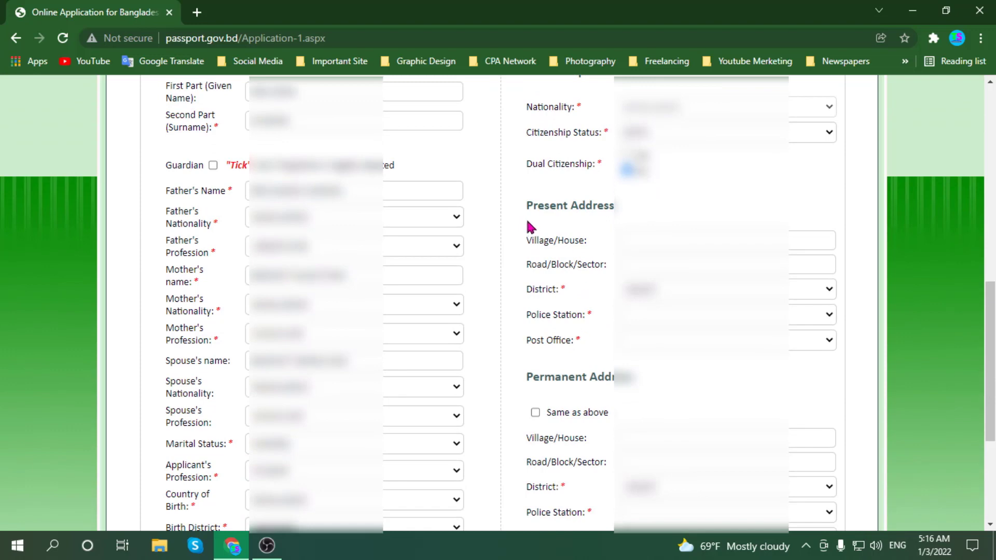
# - Enter the village/house name in the present address Village/House field
pyautogui.click(659, 241)
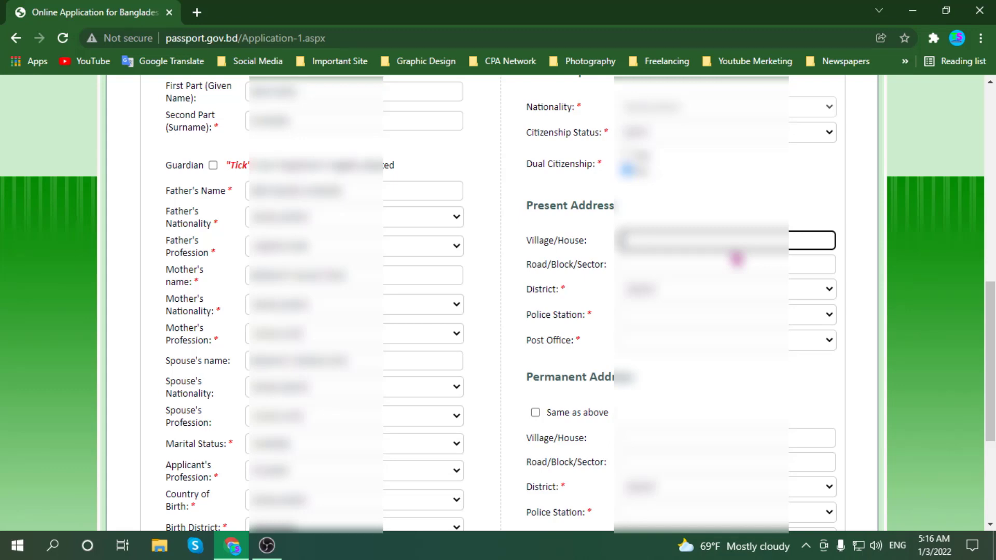
pyautogui.write('Village Para')
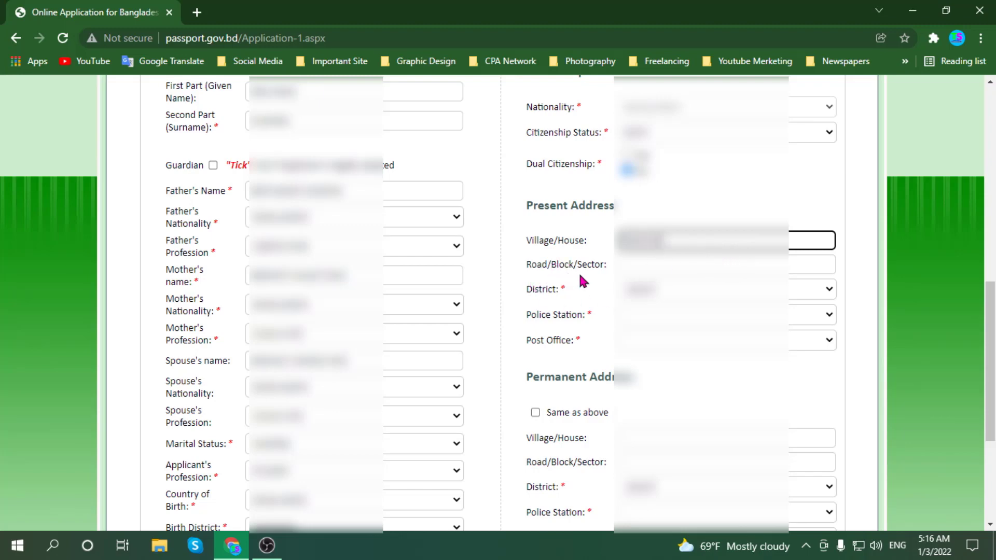
pyautogui.click(648, 267)
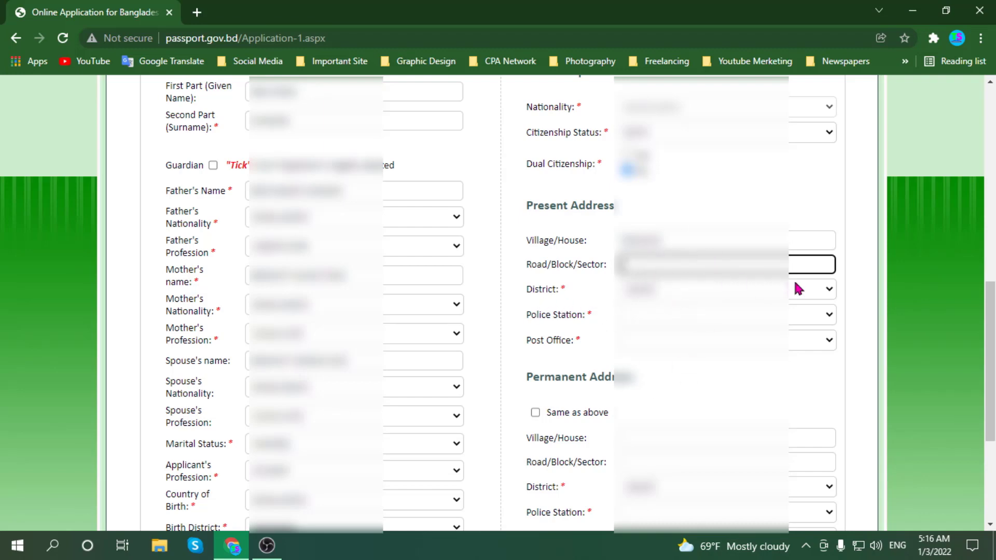
pyautogui.click(814, 292)
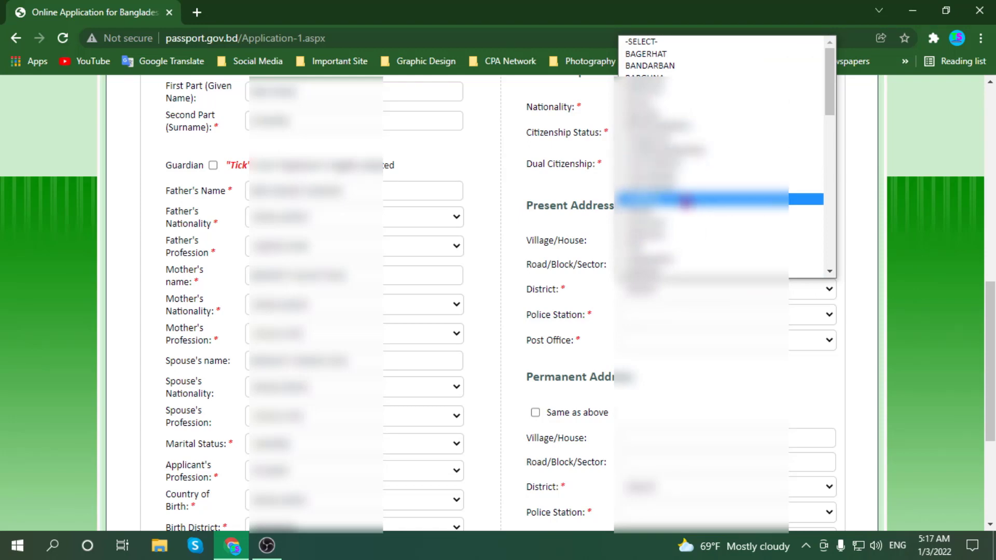
# - Choose the present address District, Police Station (changed once) and Post Office
pyautogui.scroll(-5, 686, 200)
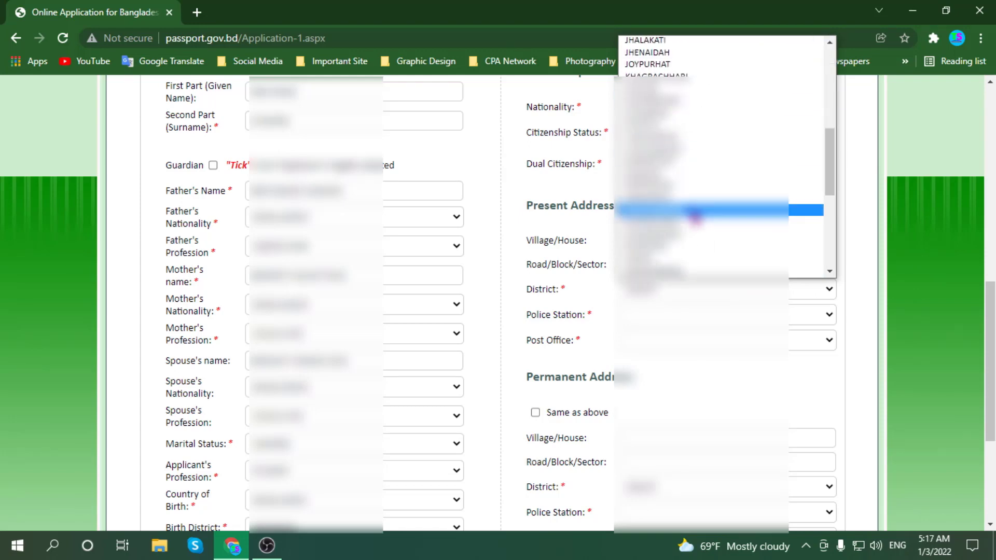
pyautogui.click(644, 250)
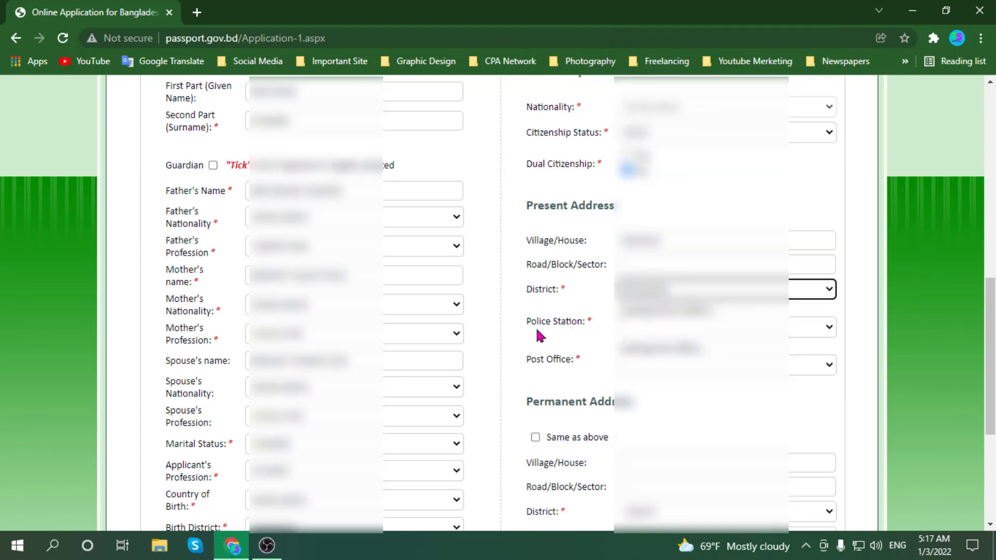
pyautogui.click(760, 330)
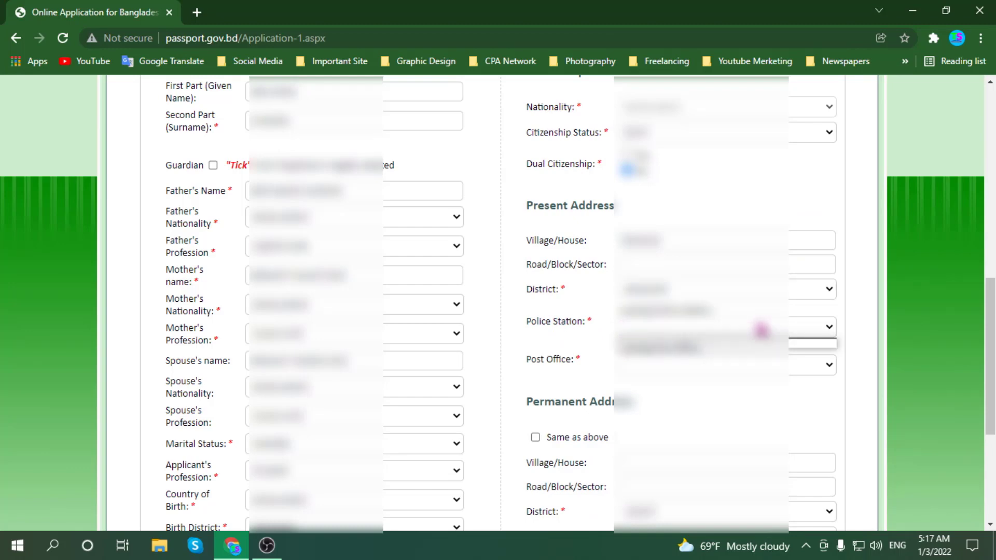
pyautogui.click(789, 340)
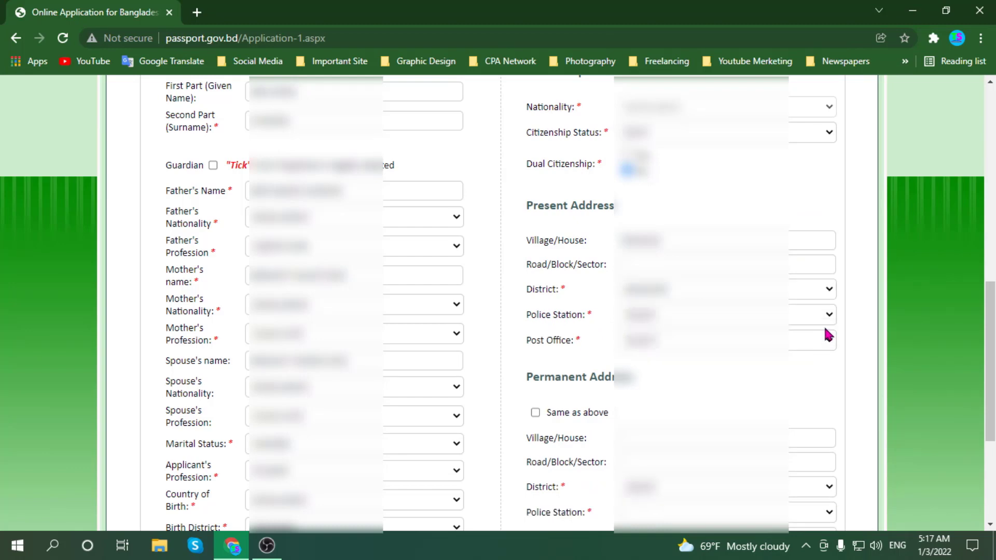
pyautogui.click(831, 317)
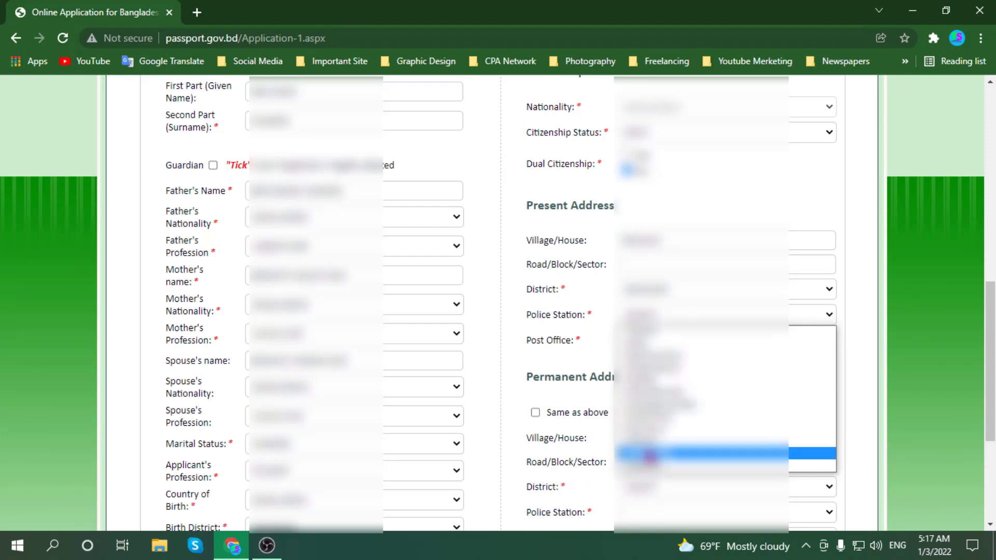
pyautogui.click(650, 412)
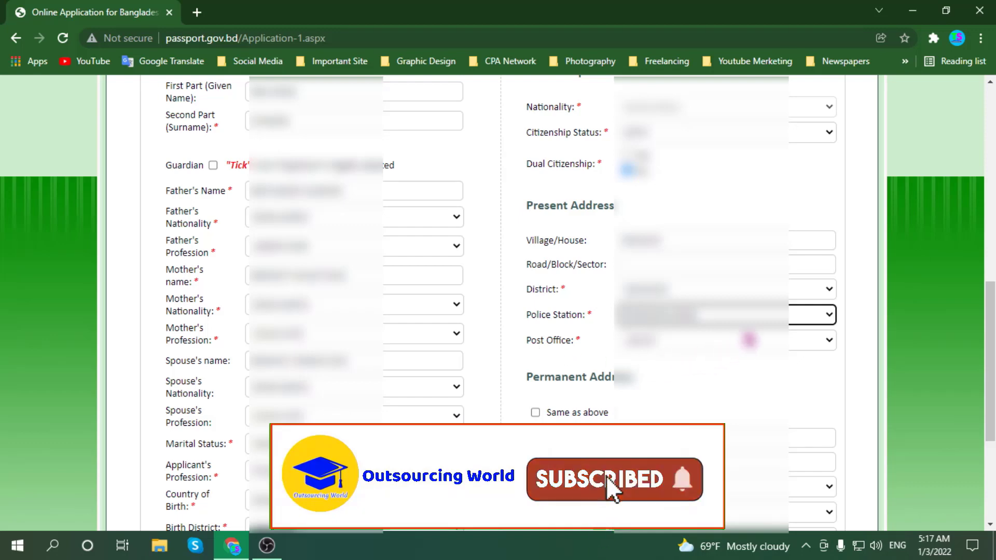
pyautogui.click(748, 340)
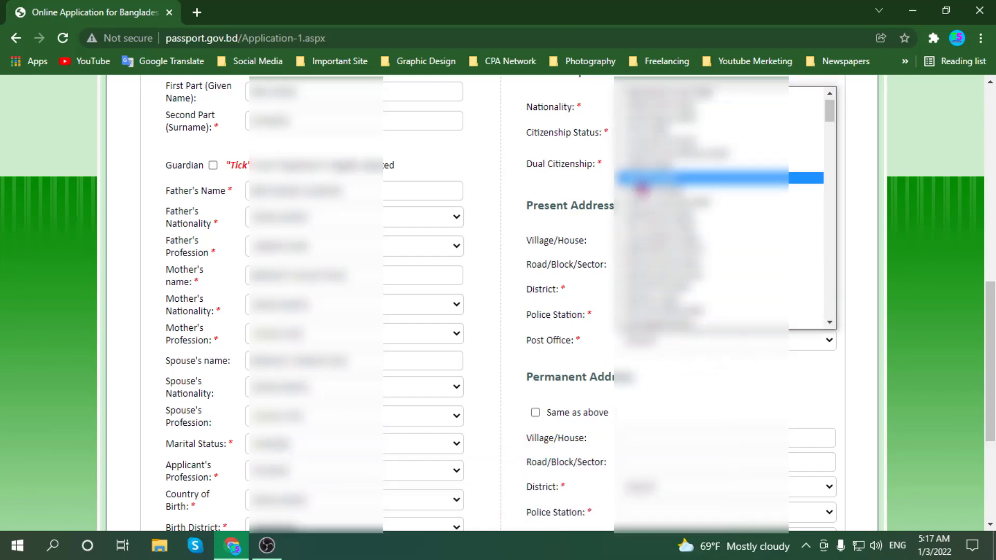
pyautogui.scroll(-4, 645, 238)
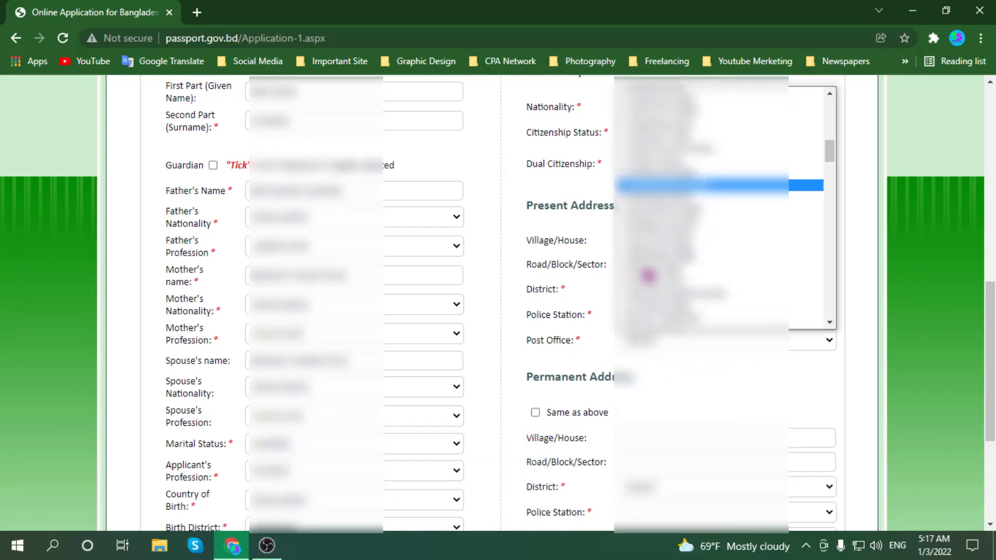
pyautogui.scroll(-2, 648, 275)
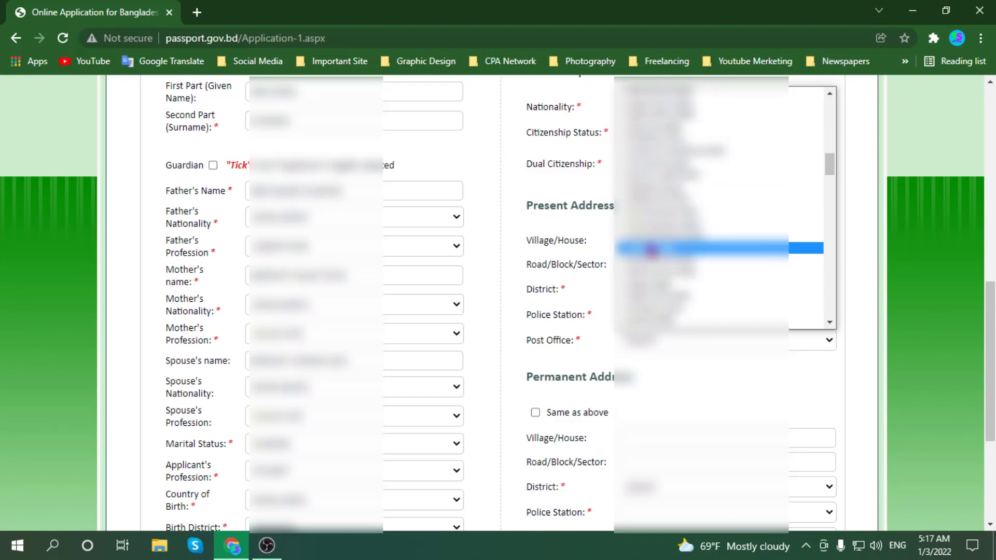
pyautogui.scroll(2, 651, 251)
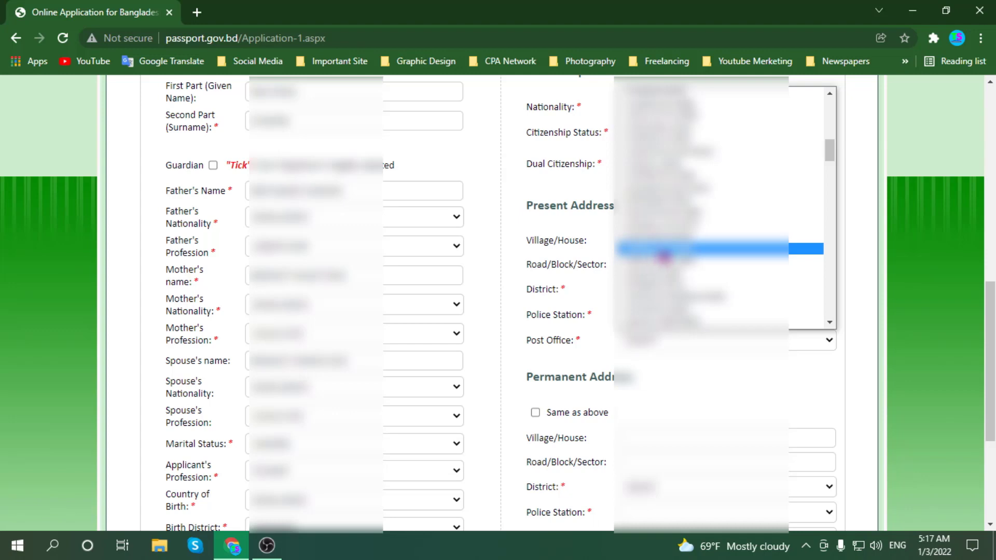
pyautogui.click(663, 254)
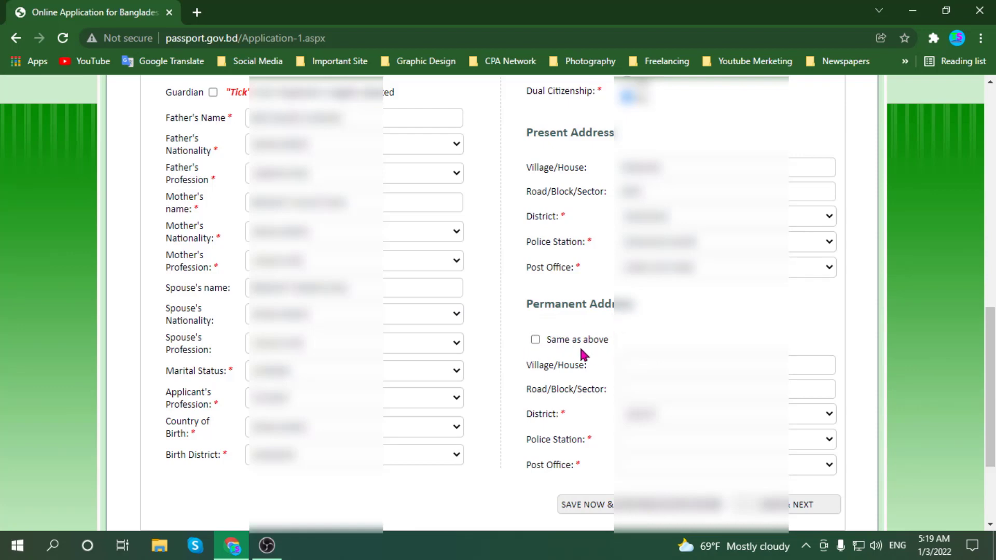
# - Make the permanent address same as present and save Stage 1 to continue
pyautogui.click(535, 340)
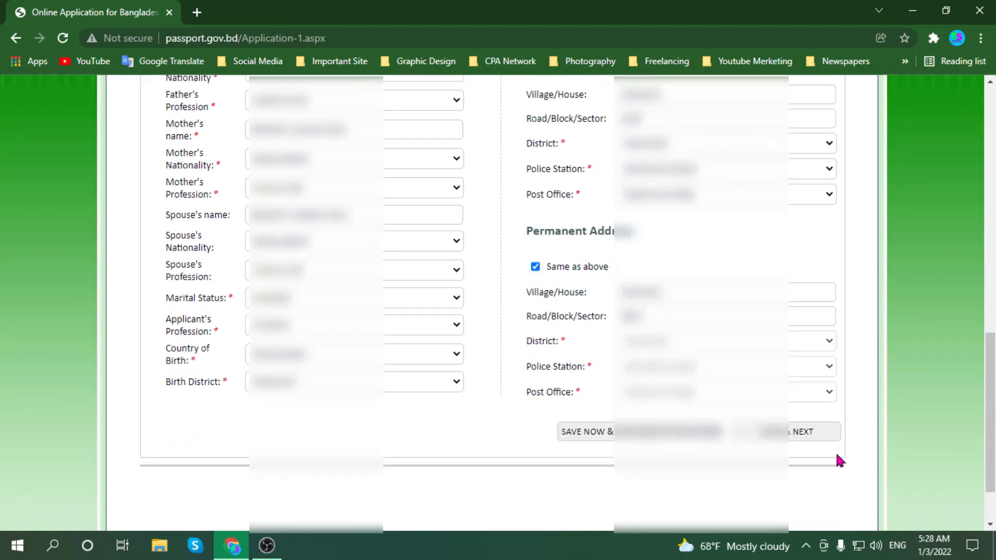
pyautogui.click(798, 437)
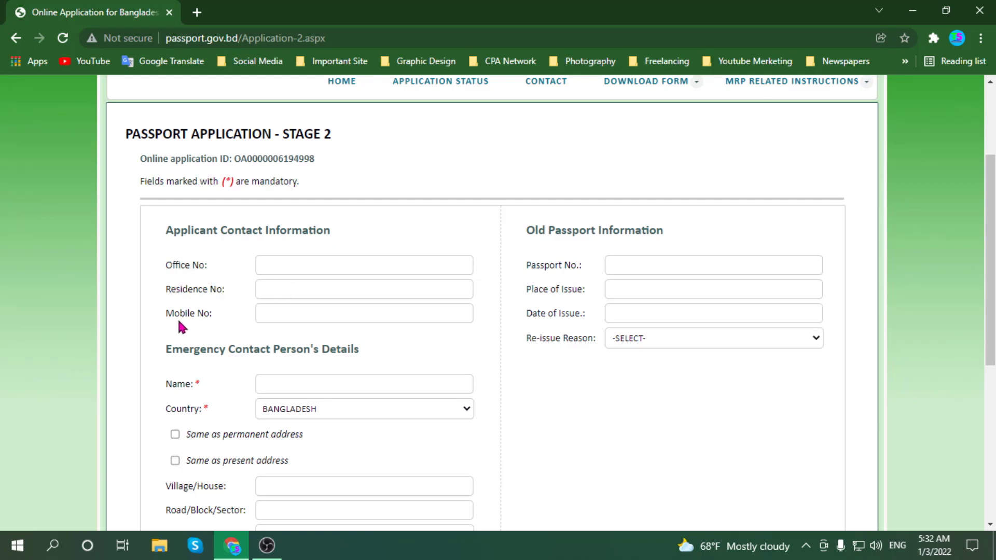
# - Fill in the applicant's mobile number and the emergency contact's full name
pyautogui.click(284, 315)
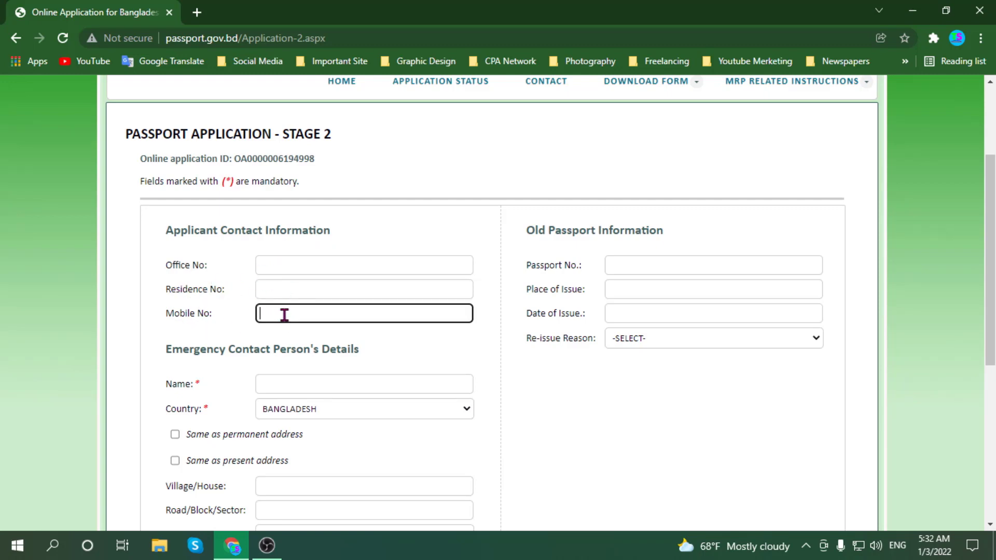
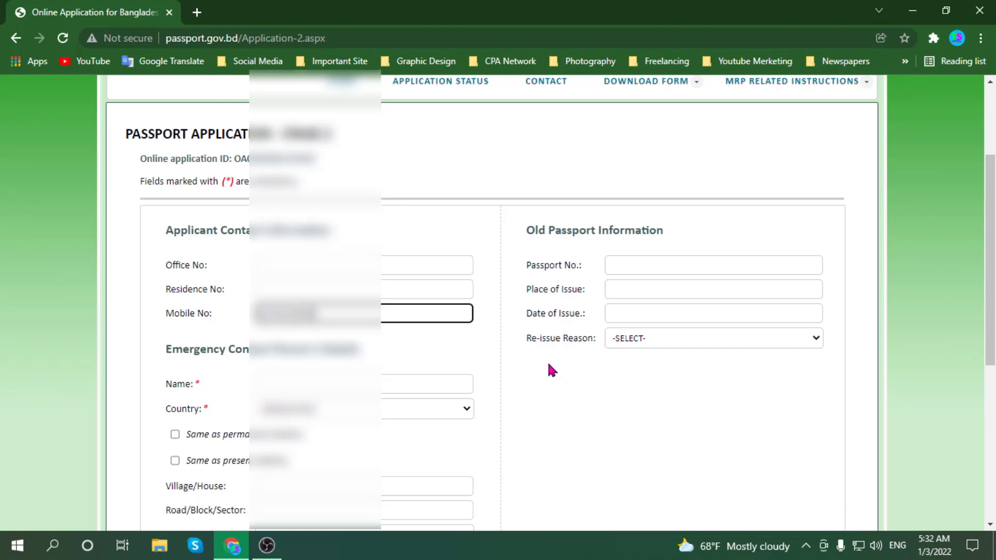
pyautogui.scroll(-1, 353, 359)
pyautogui.scroll(-1, 311, 343)
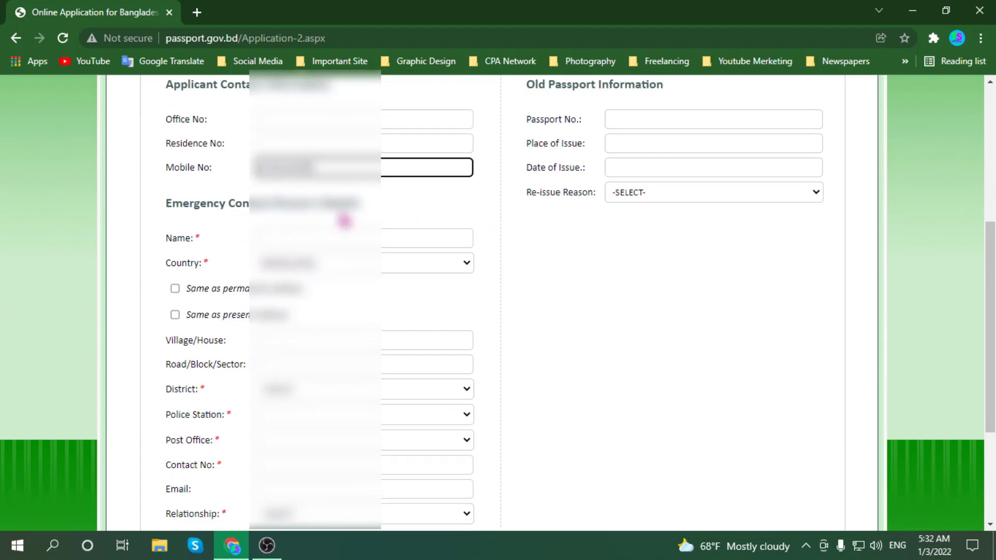
pyautogui.click(294, 234)
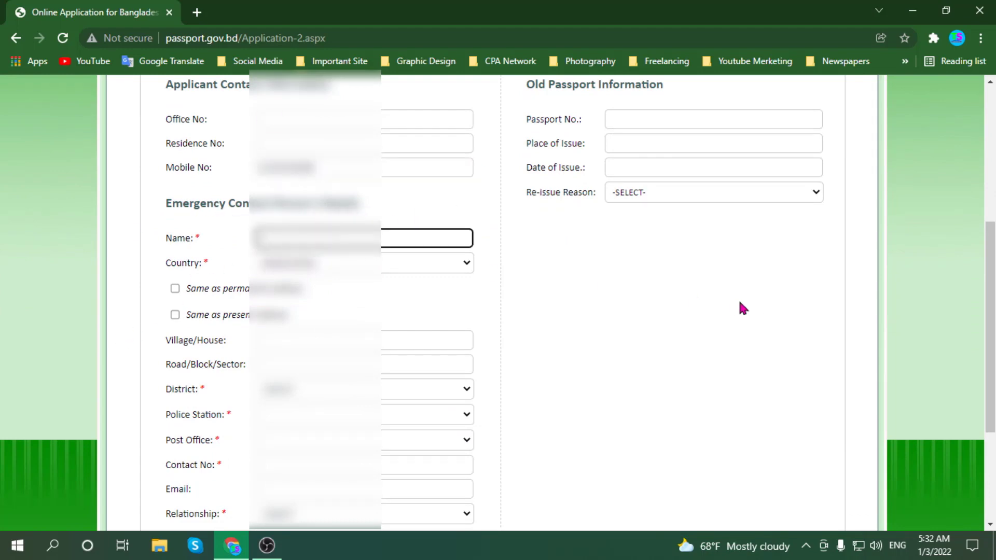
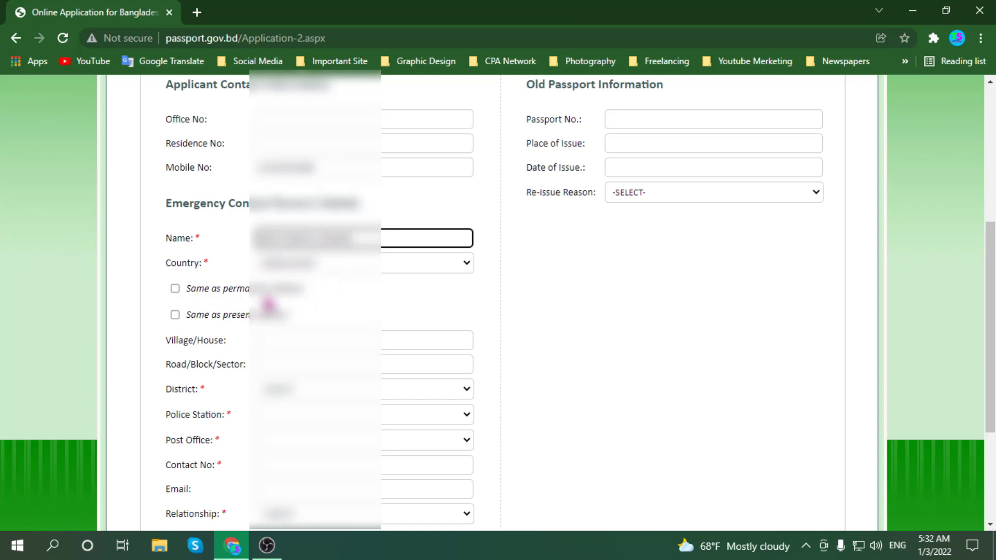
# - Tick 'Same as present address' so the emergency contact's village, road, district and post office copy over
pyautogui.click(175, 289)
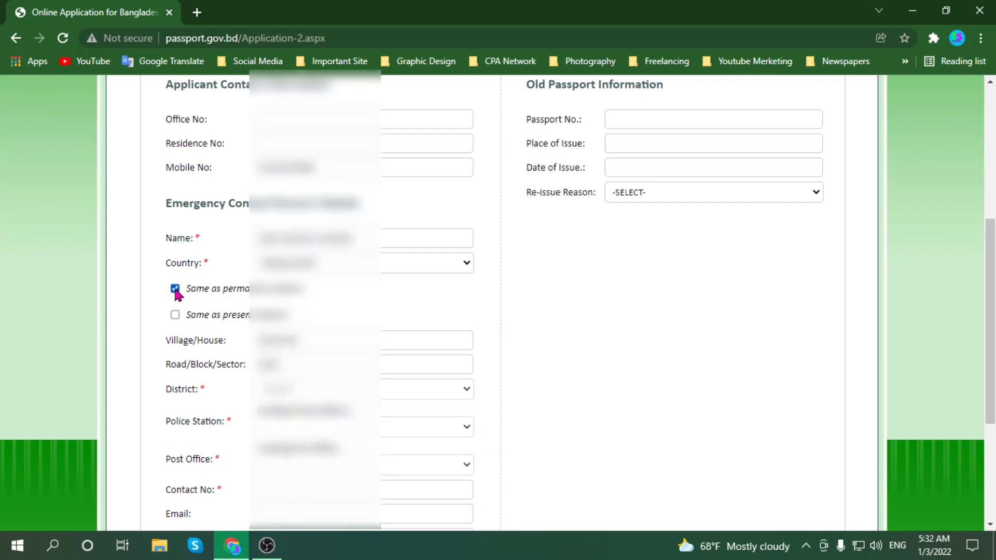
pyautogui.scroll(-3, 176, 294)
pyautogui.scroll(3, 195, 289)
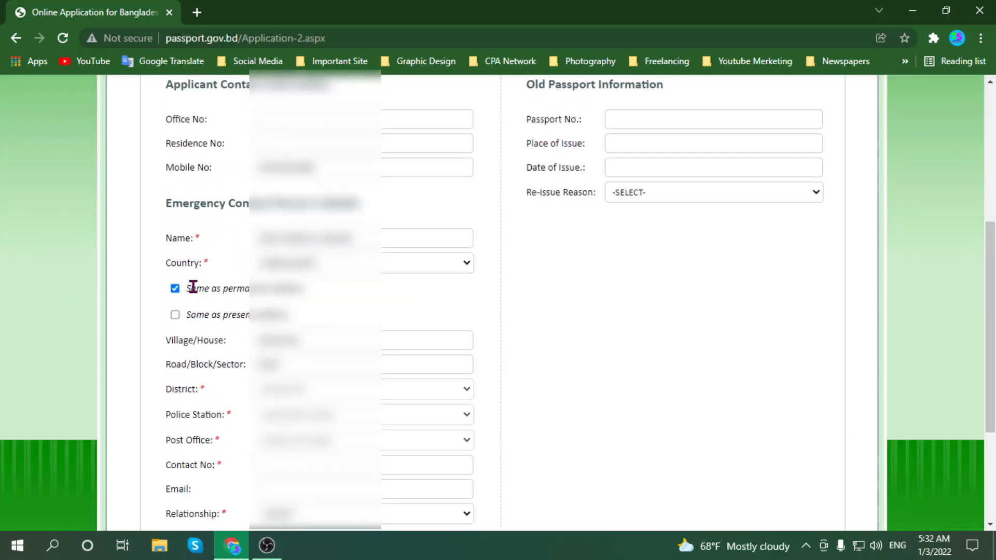
pyautogui.scroll(-2, 158, 358)
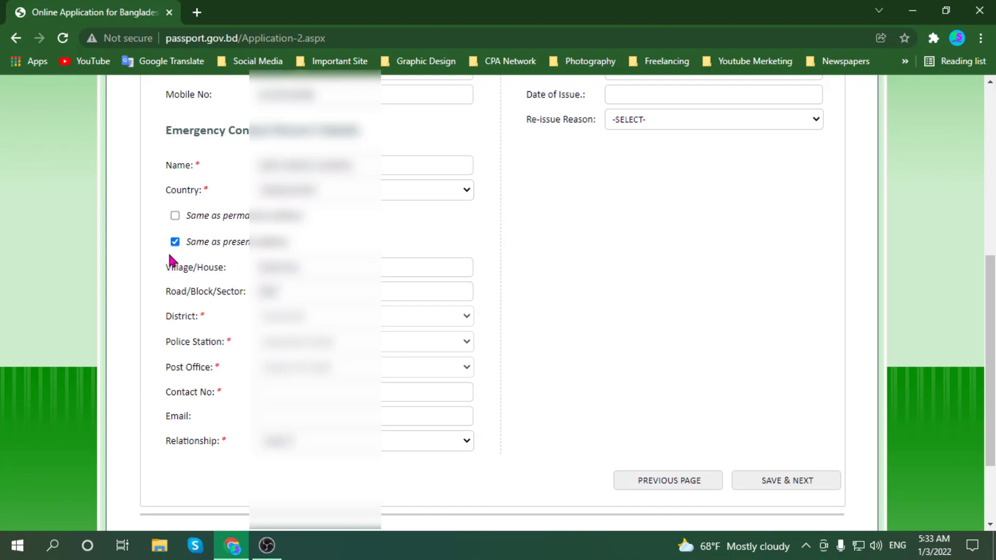
pyautogui.scroll(-3, 171, 259)
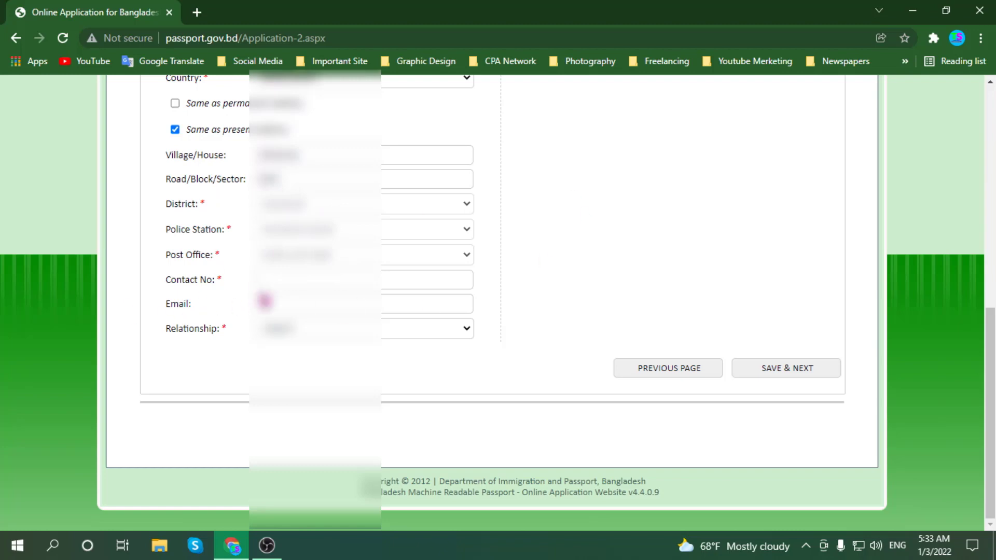
# - Enter the emergency contact's phone number and e-mail address
pyautogui.click(272, 281)
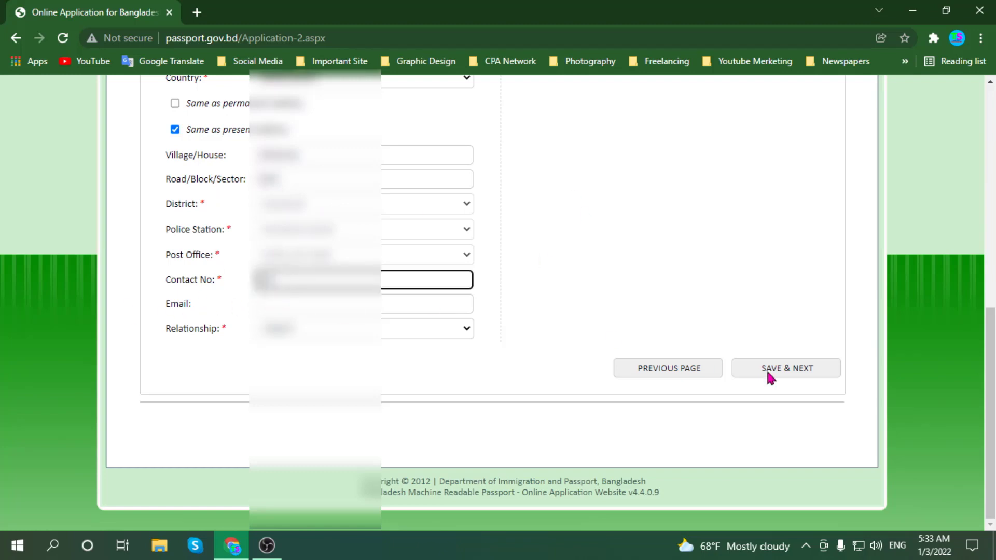
pyautogui.write('1234')
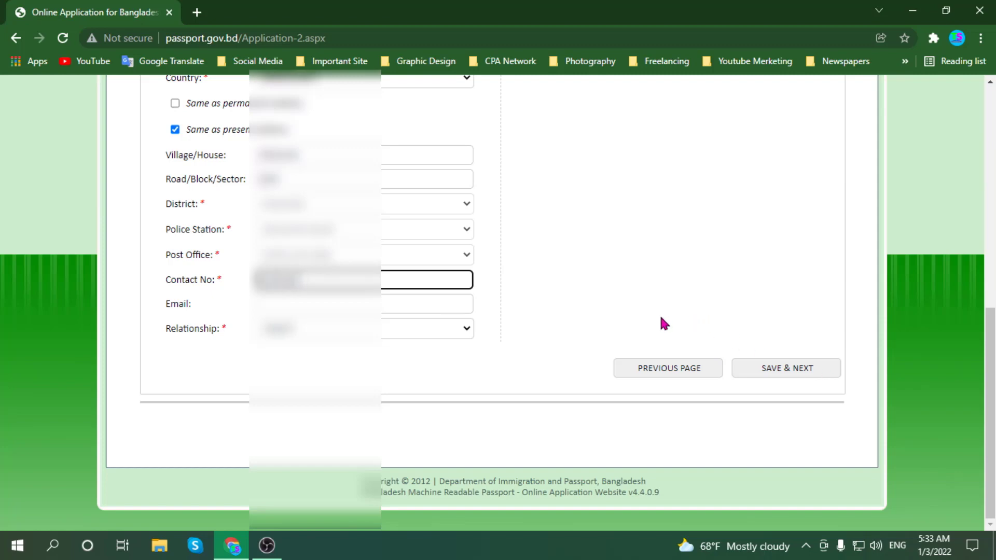
pyautogui.press('BackSpace')
pyautogui.press('BackSpace')
pyautogui.press('BackSpace')
pyautogui.press('BackSpace')
pyautogui.write('1234512')
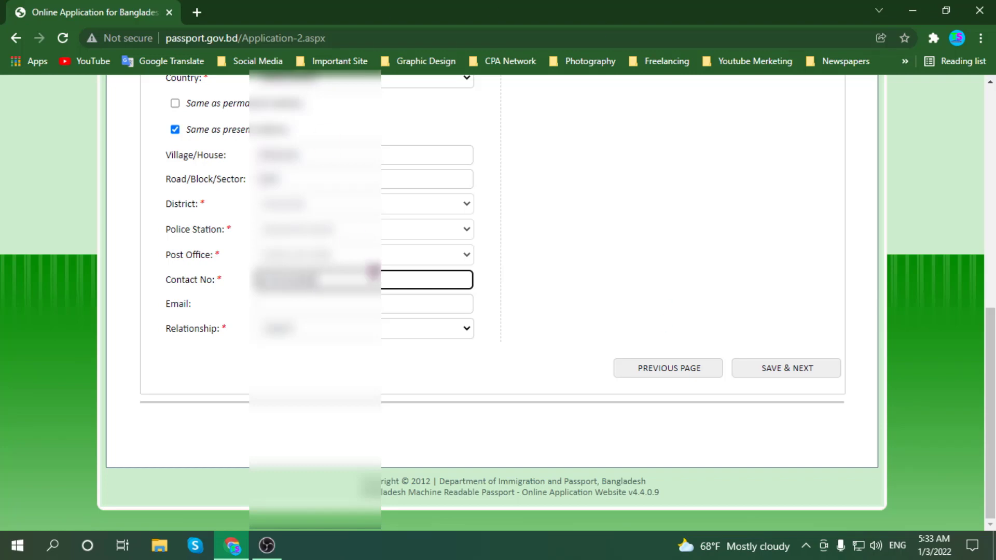
pyautogui.click(275, 298)
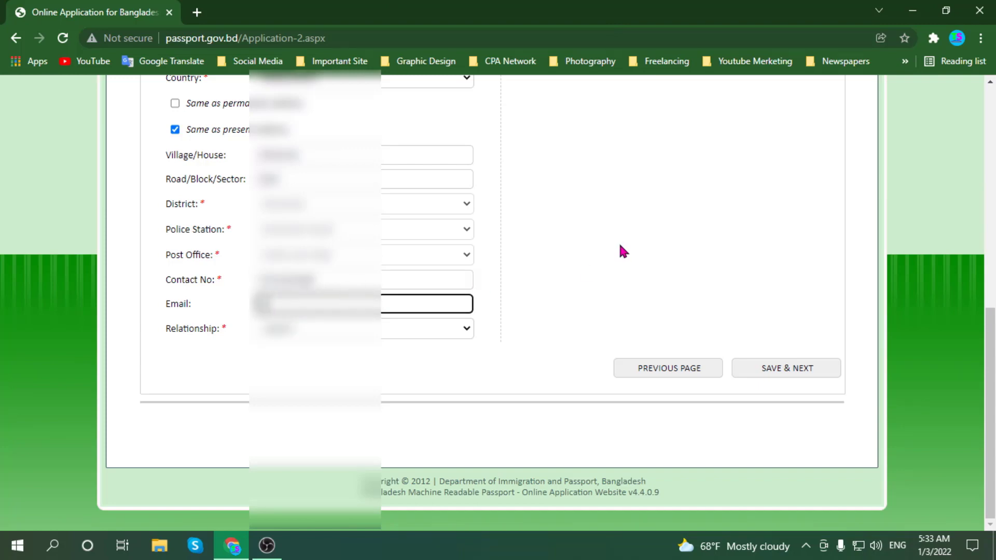
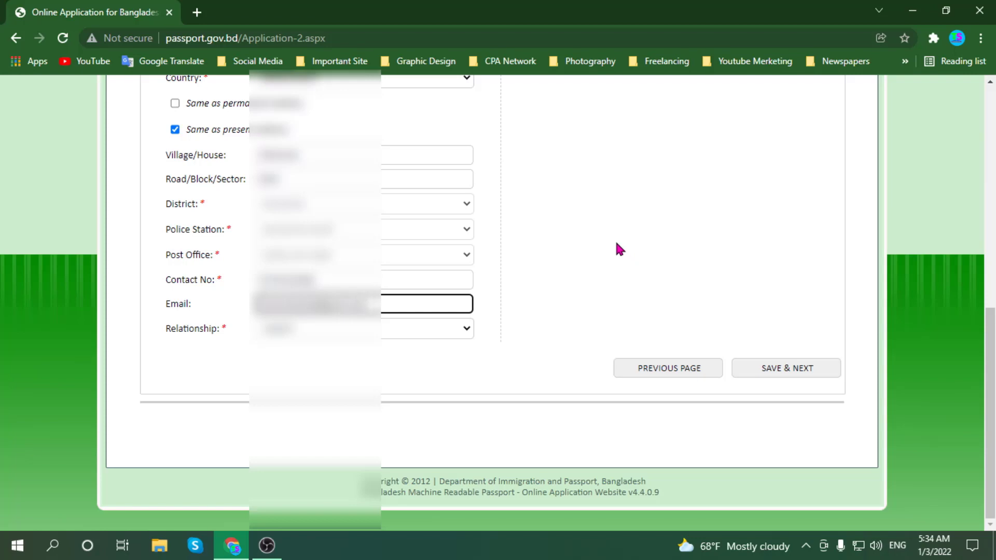
# - Choose the emergency contact's relationship from the dropdown and save Stage 2
pyautogui.click(413, 327)
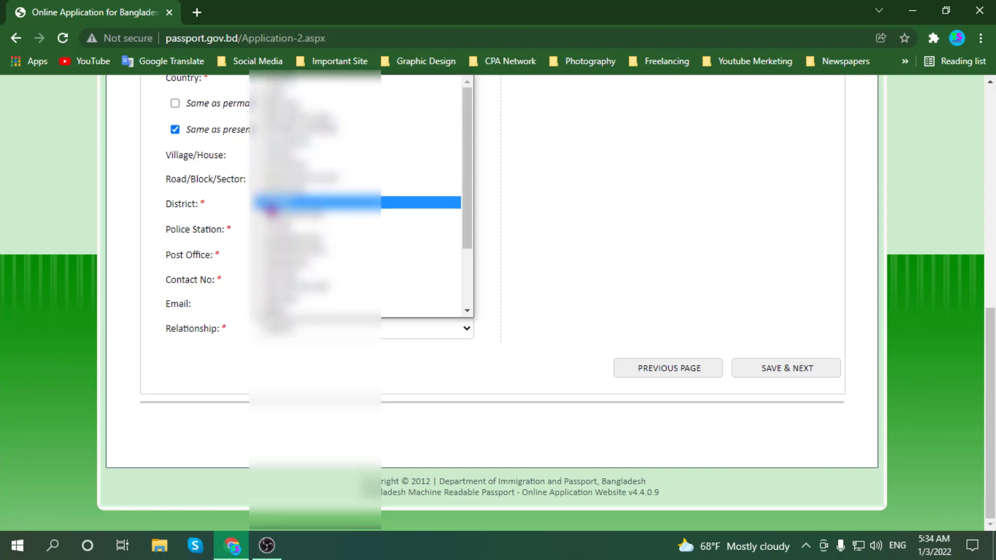
pyautogui.click(269, 206)
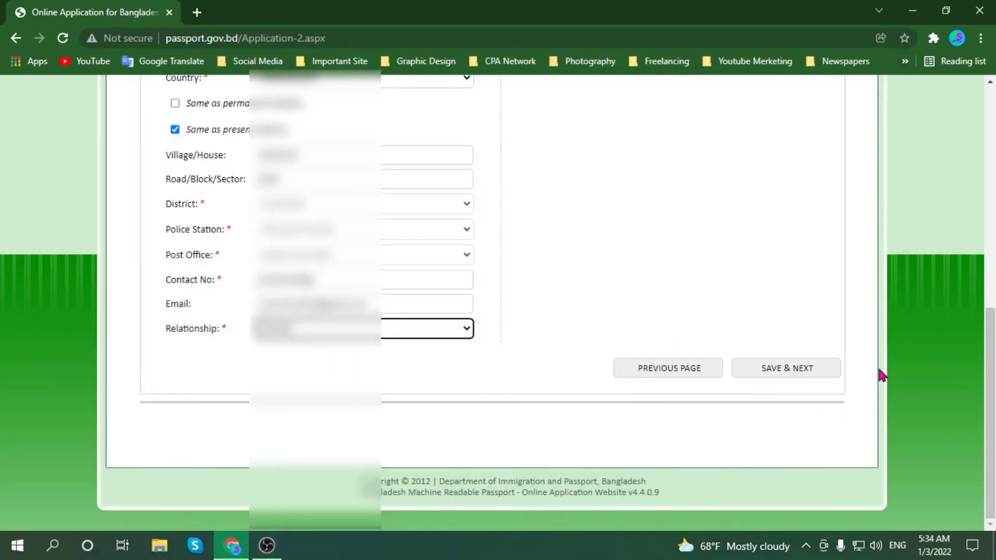
pyautogui.scroll(1, 888, 375)
pyautogui.scroll(7, 887, 376)
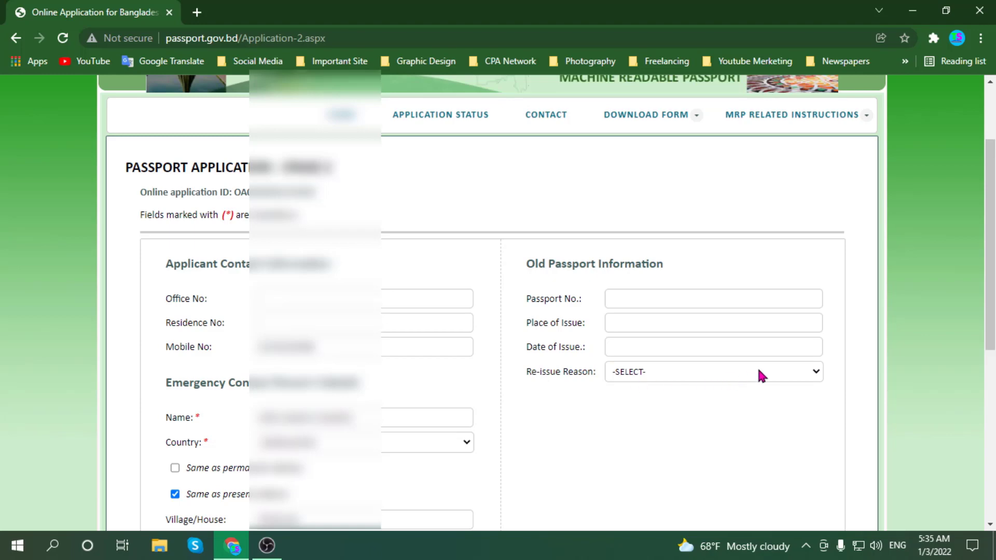
pyautogui.scroll(-5, 666, 410)
pyautogui.scroll(5, 667, 389)
pyautogui.scroll(-5, 625, 432)
pyautogui.scroll(-2, 649, 387)
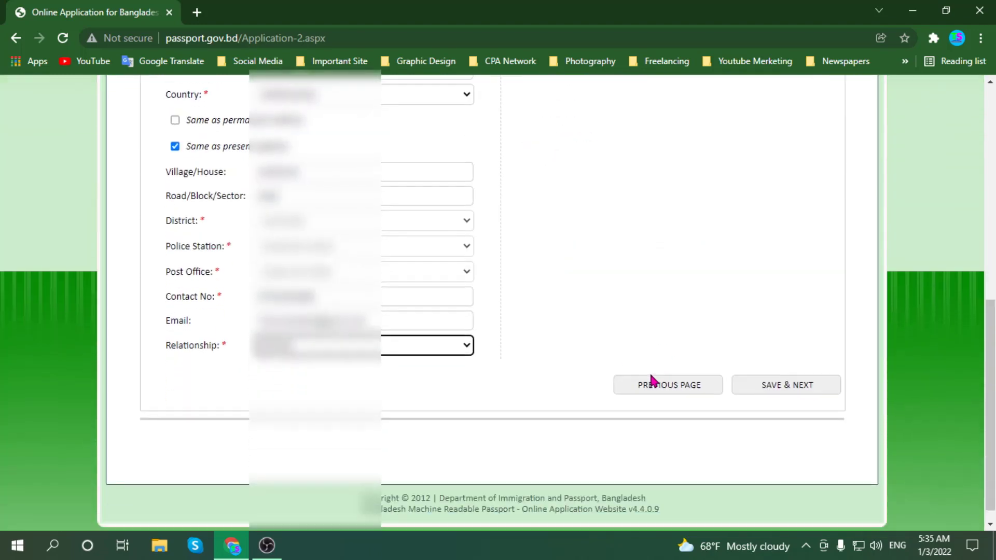
pyautogui.click(795, 370)
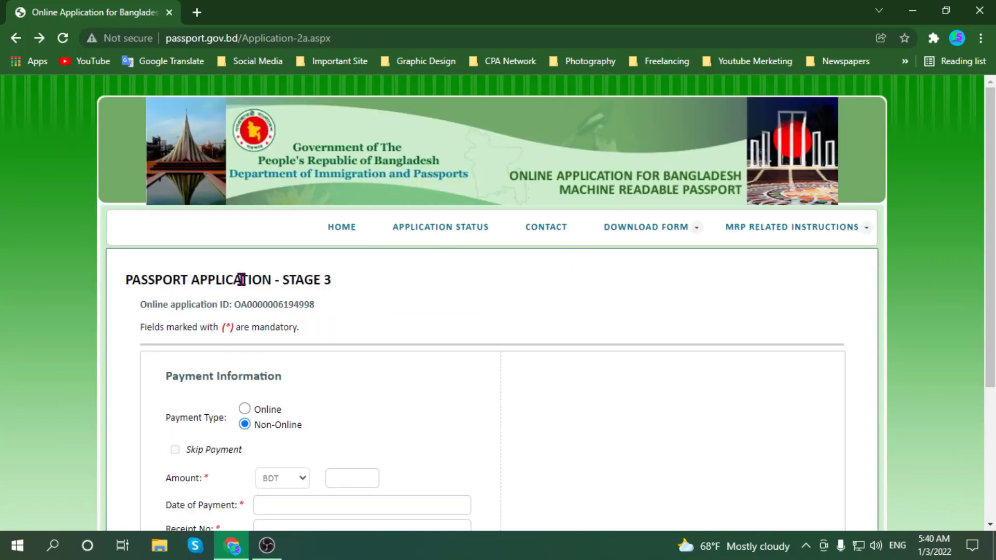
# - Enter the non-online payment amount of BDT 3450
pyautogui.click(267, 545)
pyautogui.scroll(-3, 353, 289)
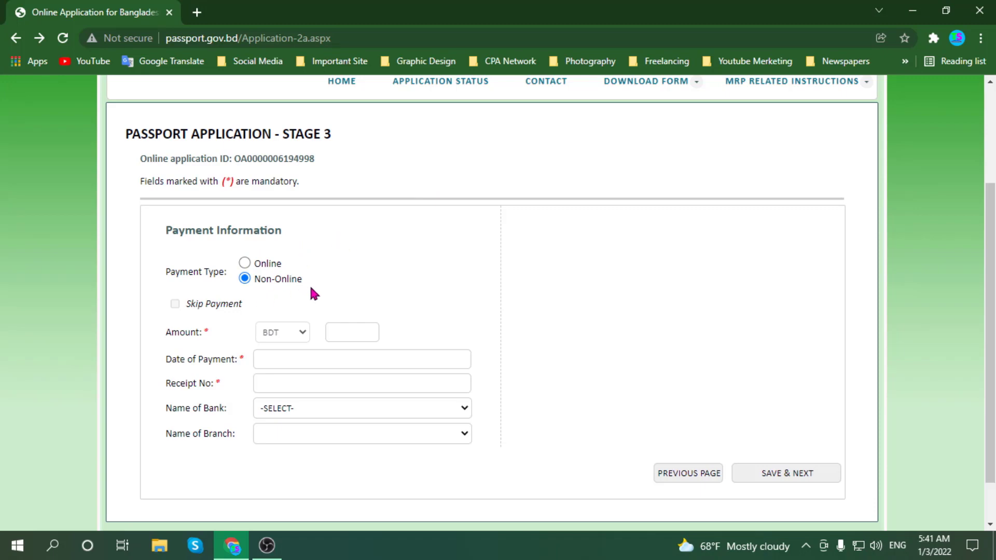
pyautogui.scroll(-1, 228, 285)
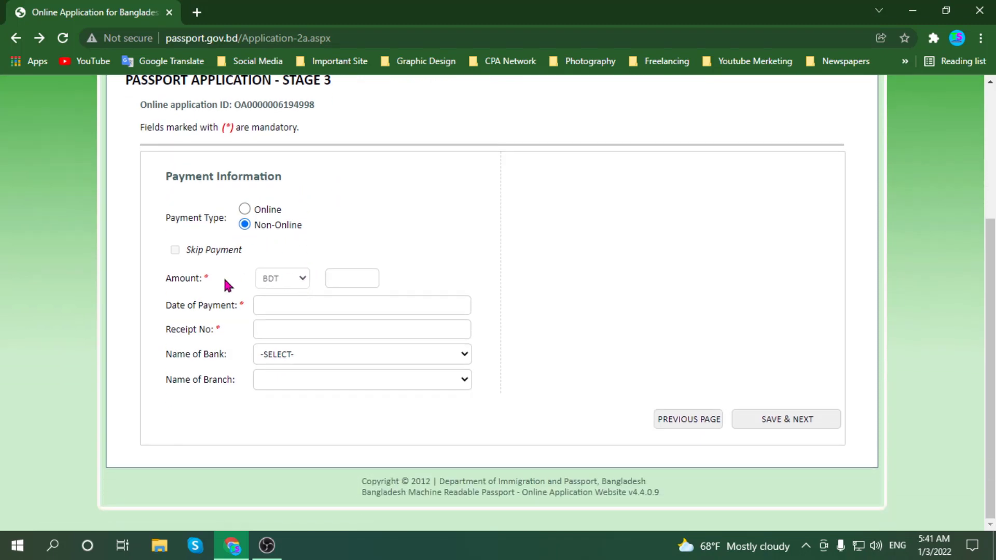
pyautogui.click(334, 278)
pyautogui.write('3450')
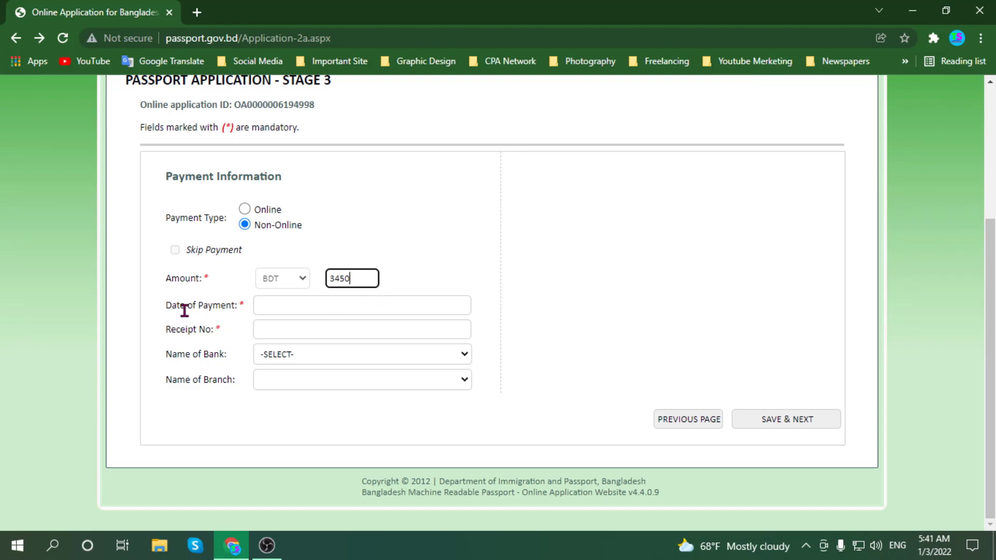
# - Set the payment date to 02/01/2022 and enter the payment receipt number
pyautogui.click(271, 305)
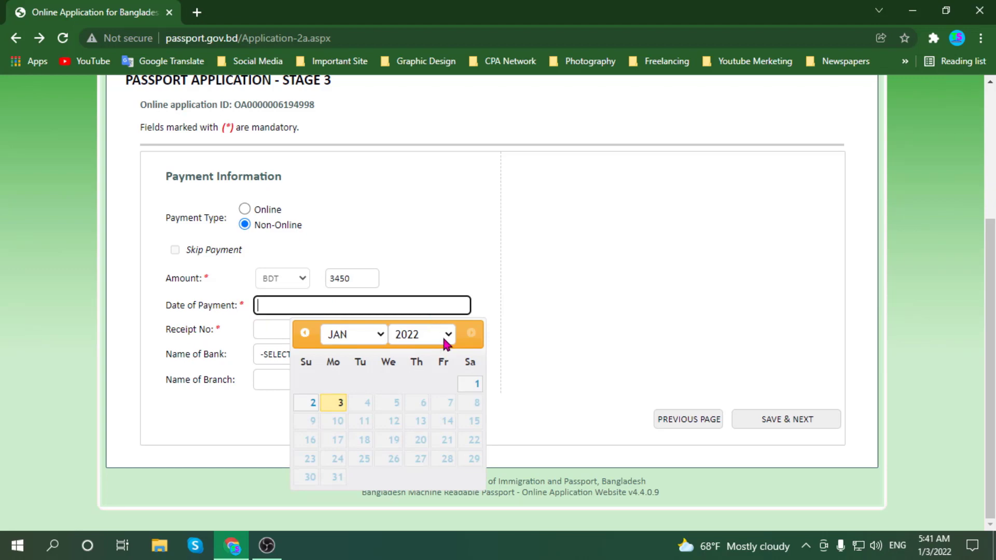
pyautogui.click(302, 403)
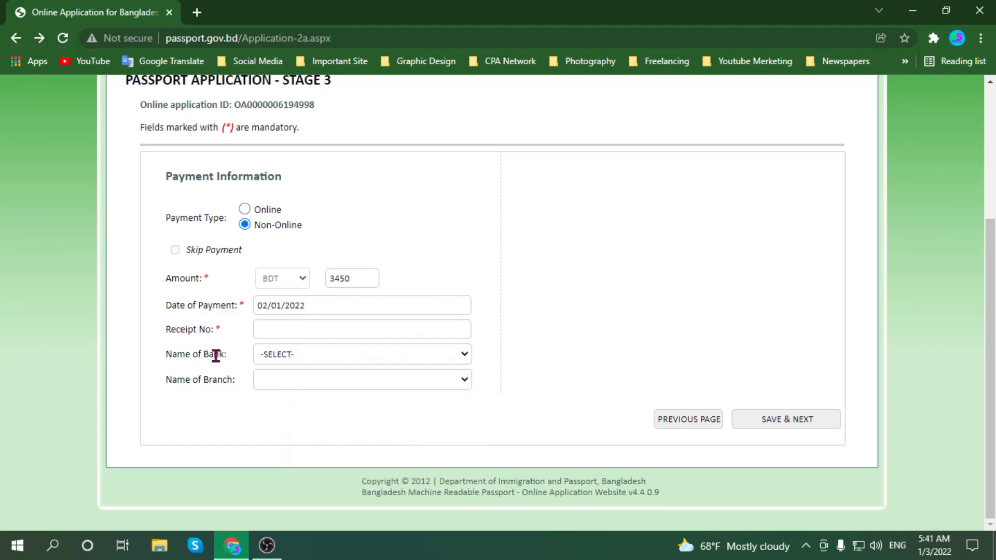
pyautogui.click(290, 331)
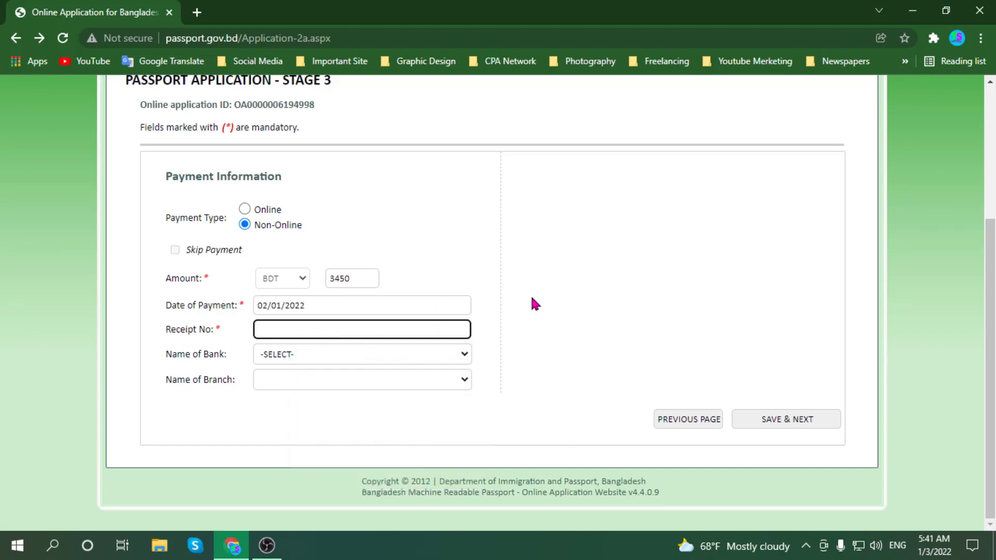
# - Select BANK ASIA as the bank and BANK ASIA CENTRAL as the branch
pyautogui.click(391, 362)
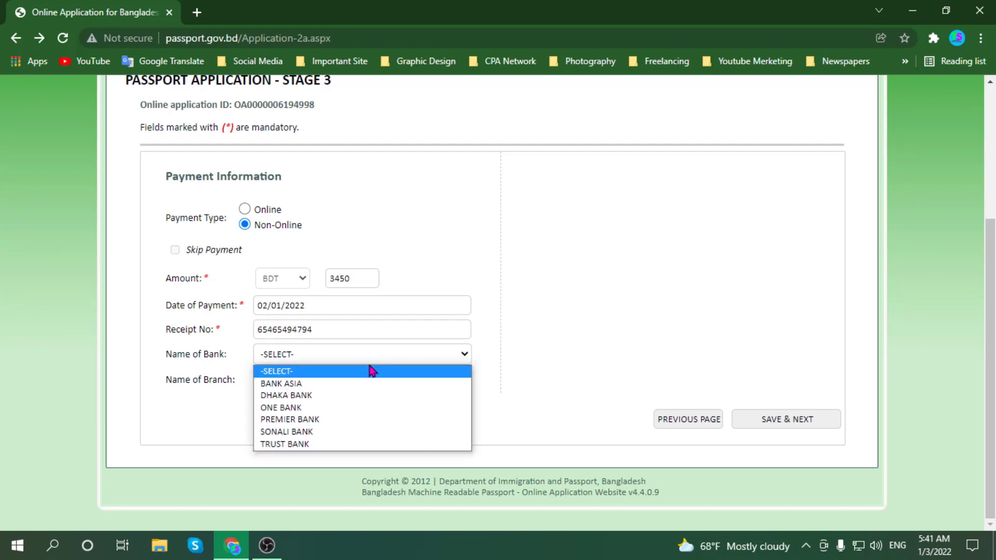
pyautogui.click(280, 384)
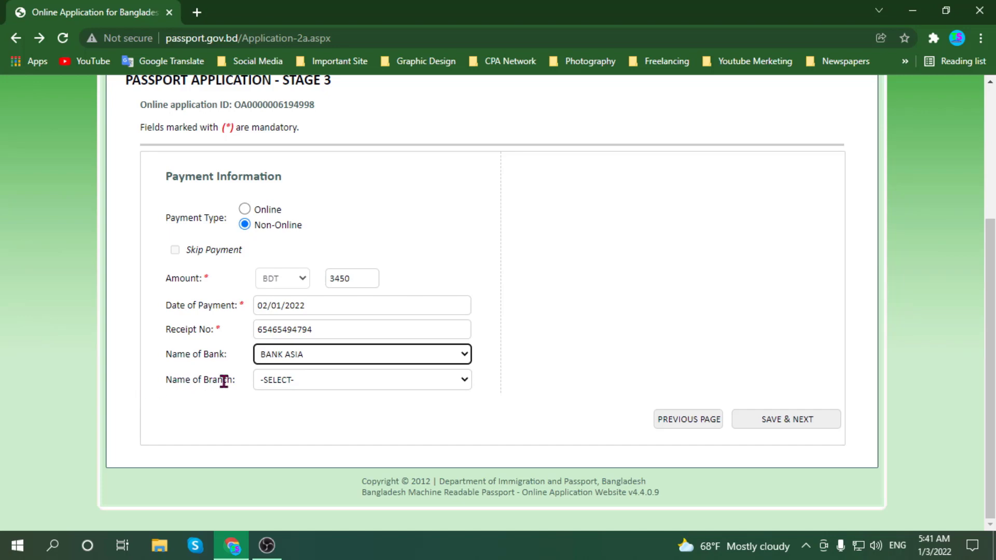
pyautogui.click(368, 382)
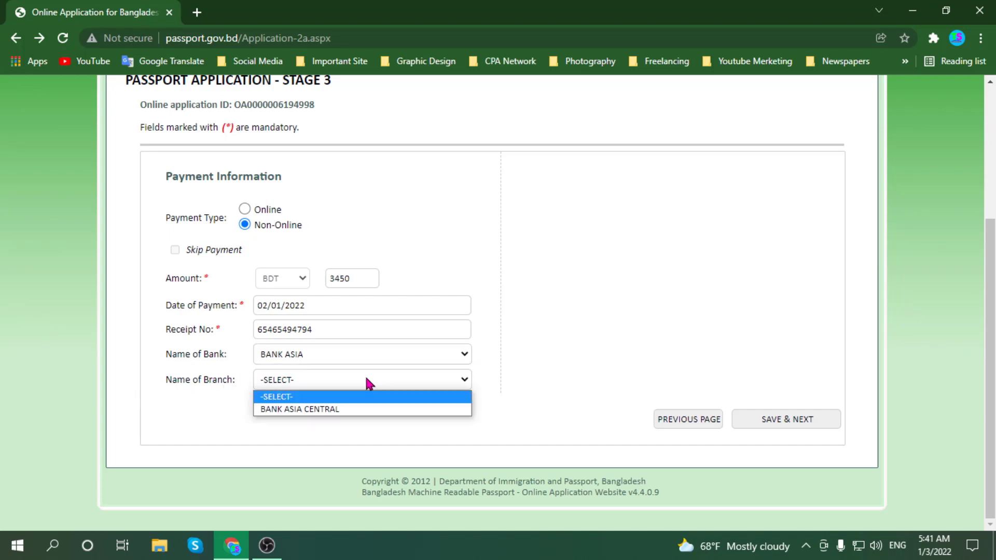
pyautogui.click(307, 409)
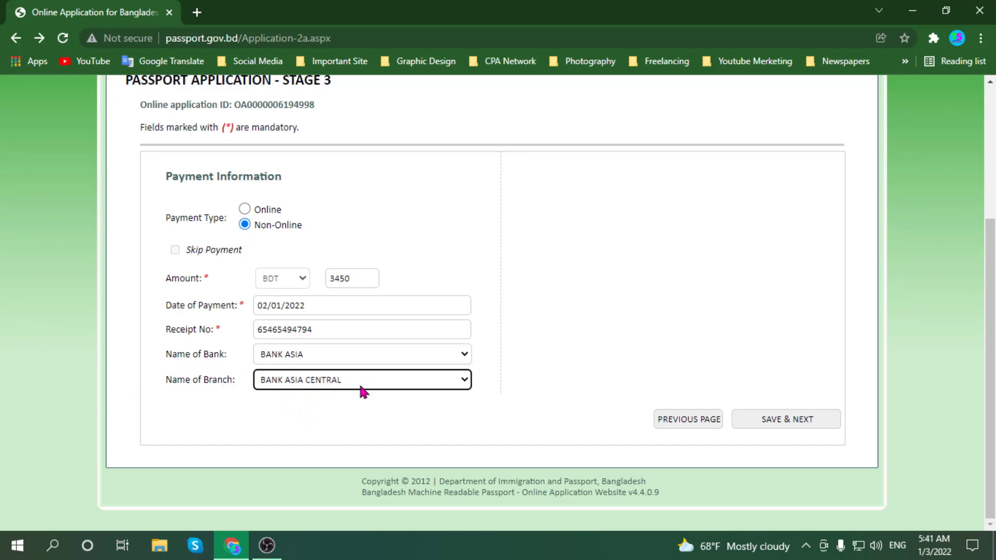
# - Save the Stage 3 payment details and dismiss the pop-up blocker warning
pyautogui.click(801, 423)
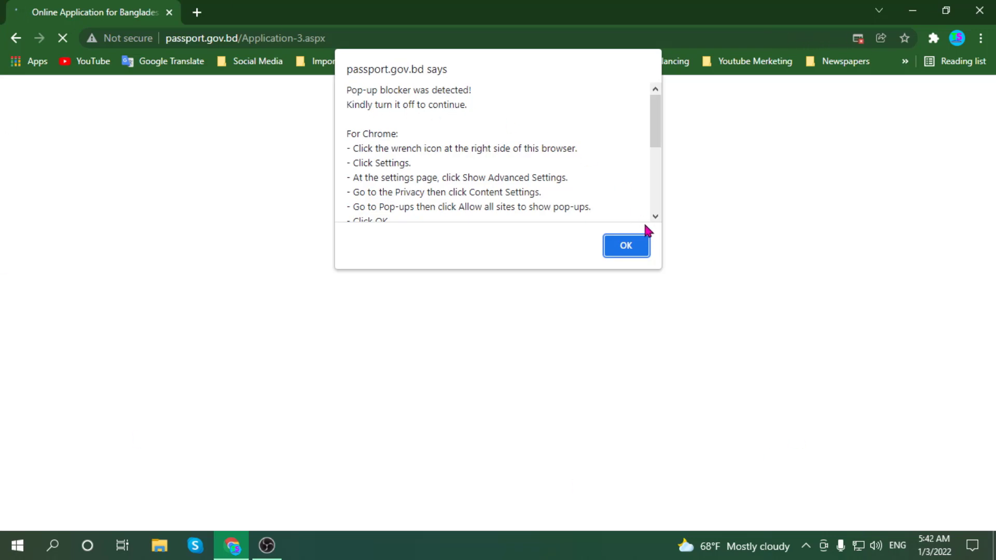
pyautogui.scroll(-4, 445, 183)
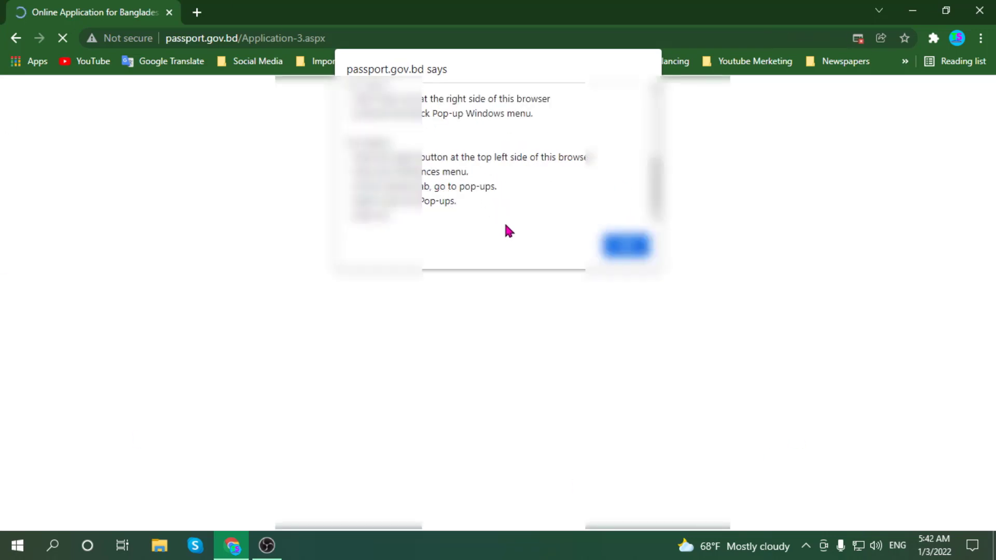
pyautogui.click(629, 251)
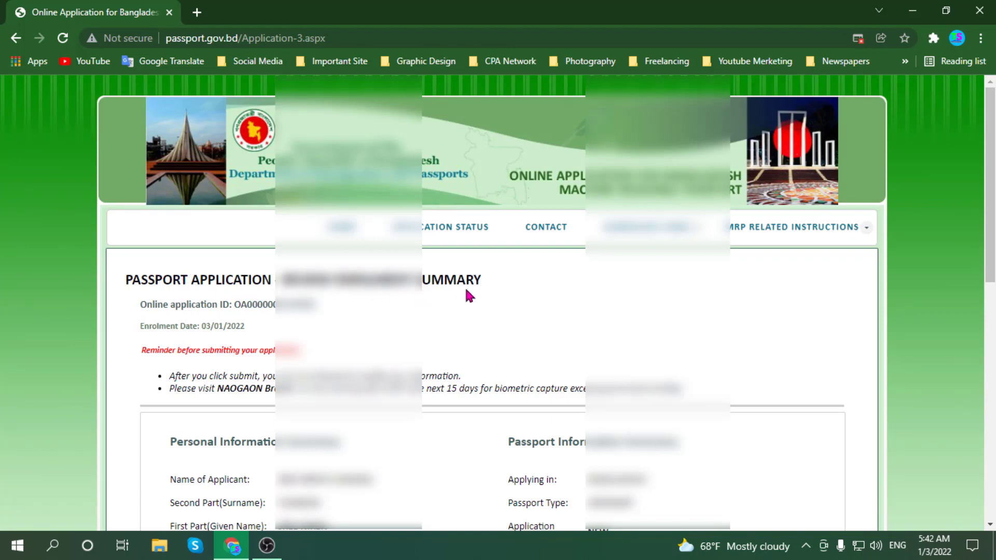
# - Review the enrolment summary page and acknowledge the second pop-up blocker alert
pyautogui.scroll(-4, 465, 290)
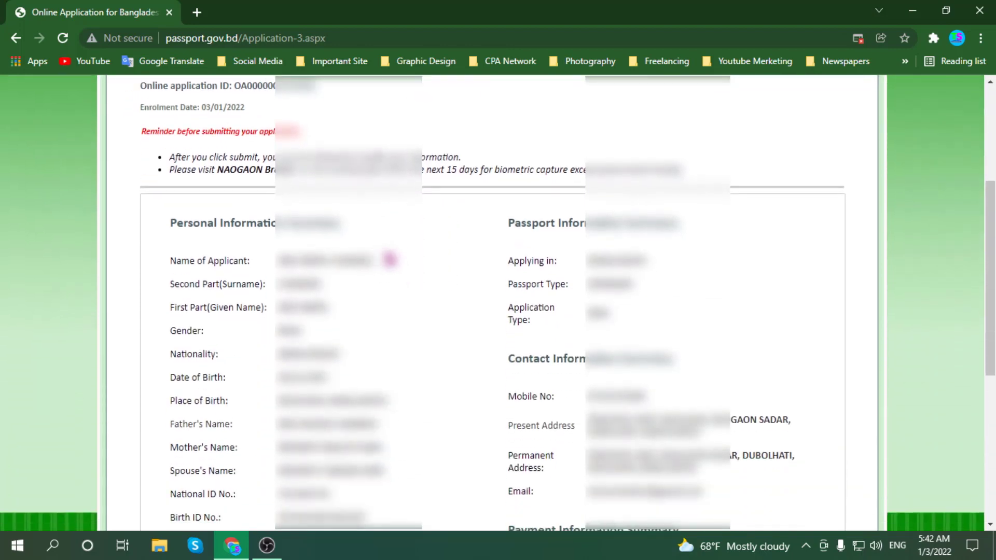
pyautogui.scroll(-6, 637, 251)
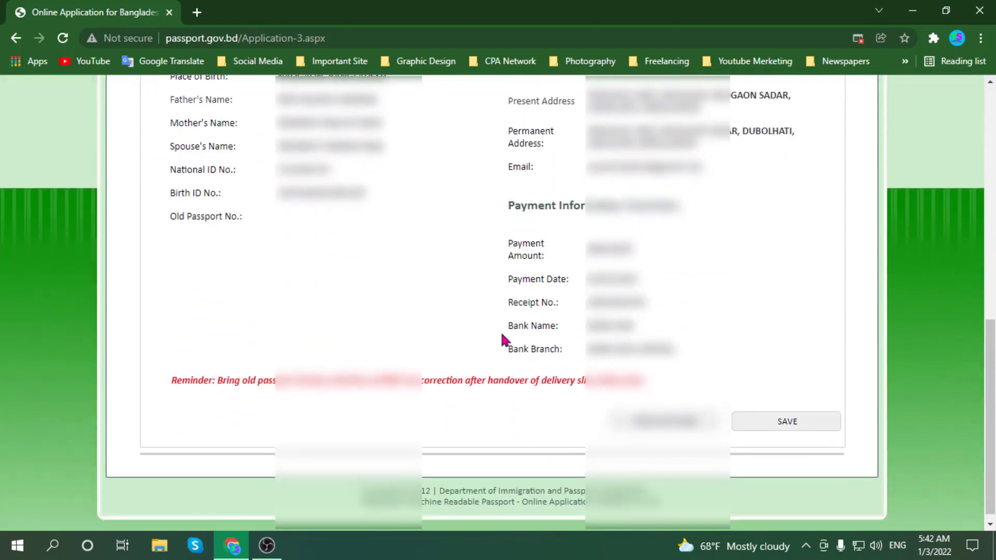
pyautogui.scroll(3, 636, 374)
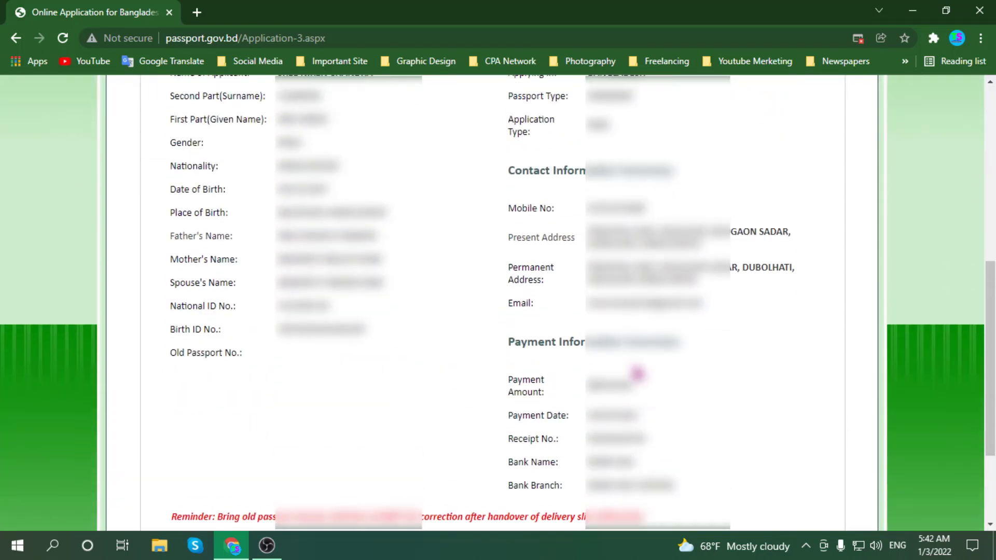
pyautogui.scroll(3, 474, 300)
pyautogui.scroll(-6, 509, 311)
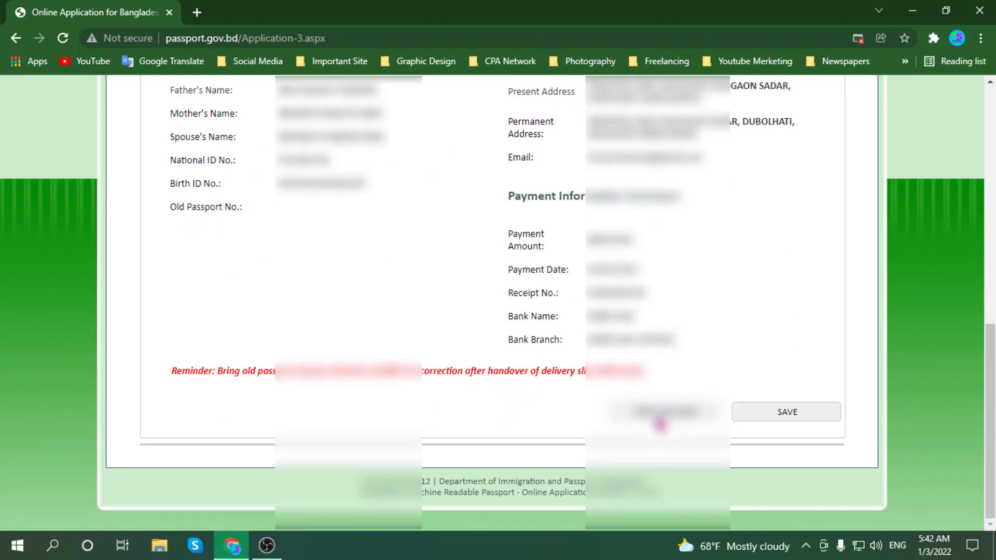
pyautogui.scroll(5, 575, 369)
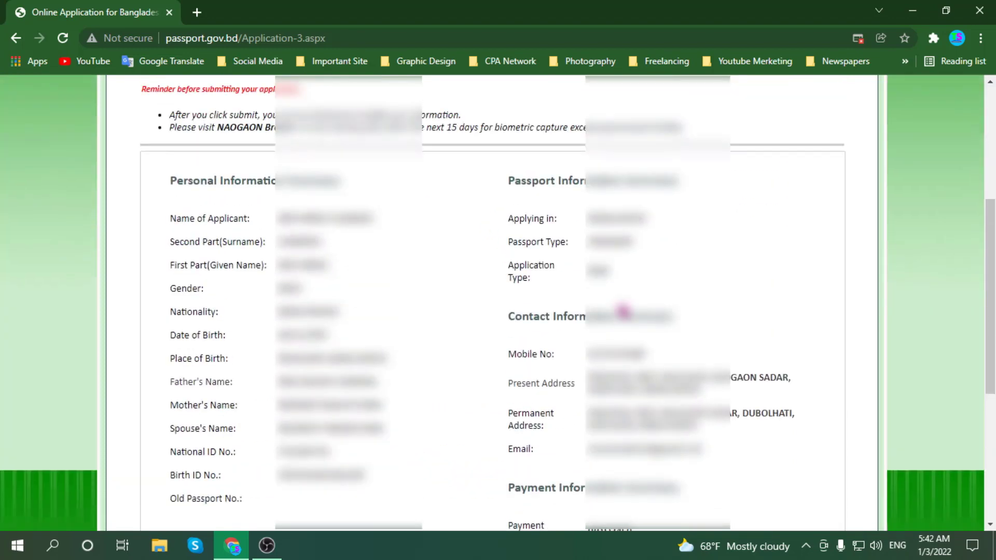
pyautogui.scroll(-5, 621, 318)
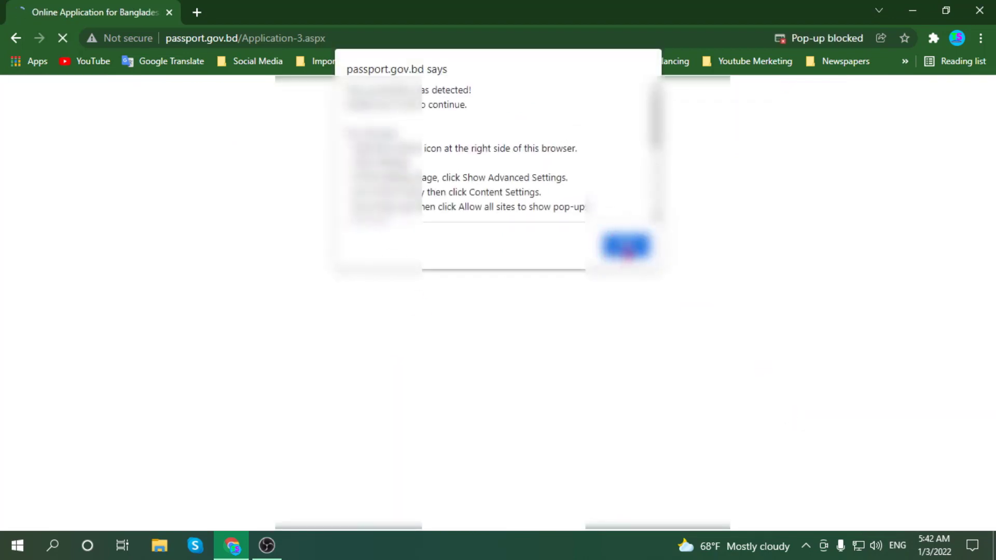
pyautogui.click(625, 247)
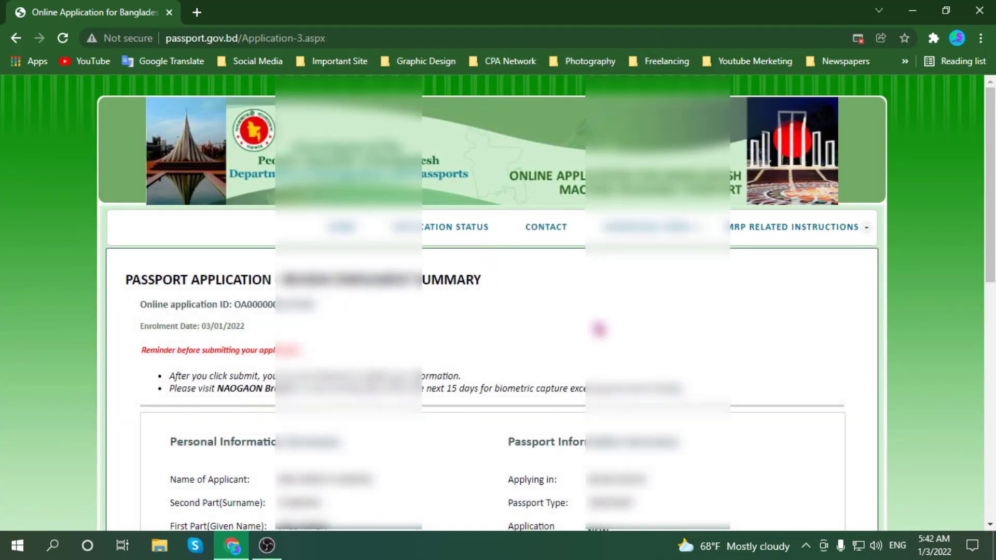
pyautogui.scroll(-10, 646, 352)
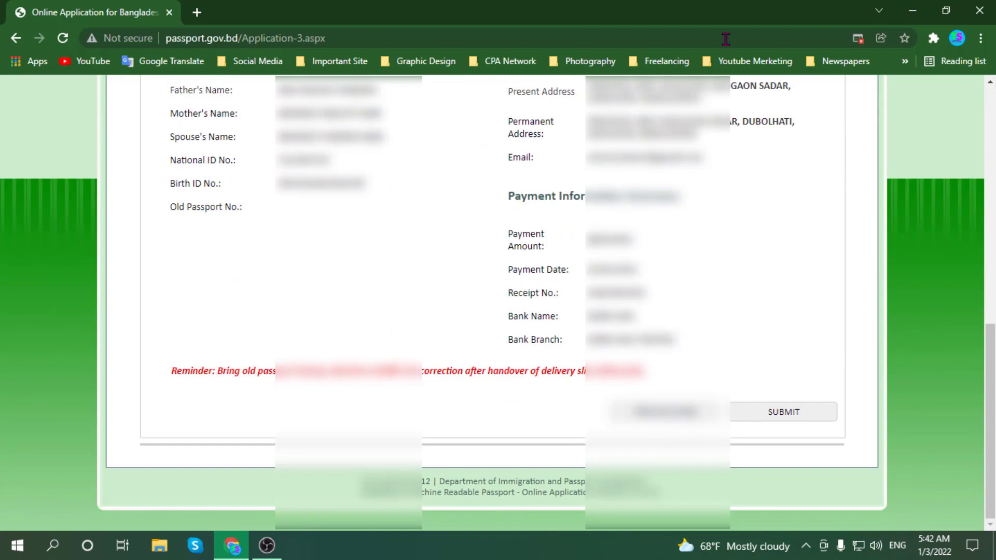
# - Submit the application and dismiss the pop-up blocker and 15-day validity alerts
pyautogui.click(783, 412)
pyautogui.click(626, 248)
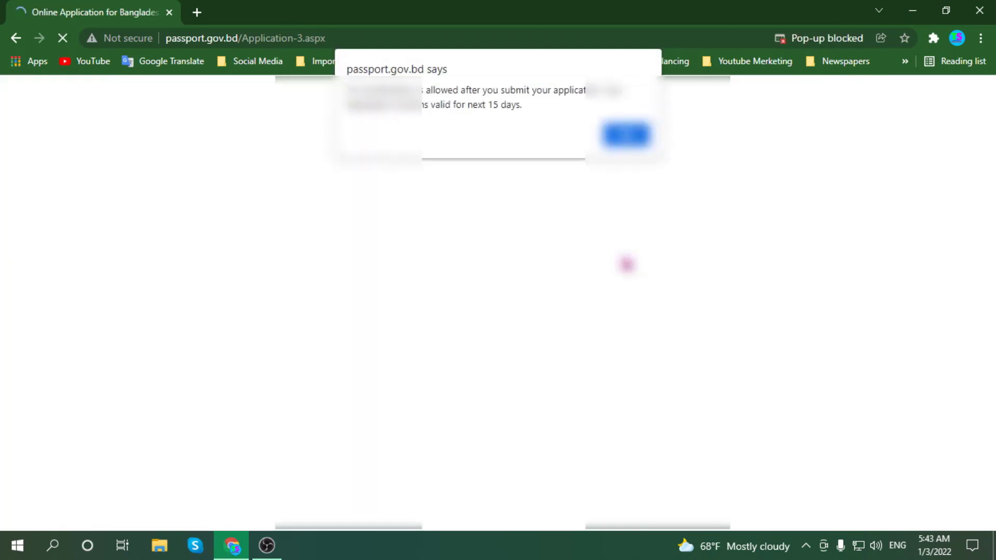
pyautogui.press('Return')
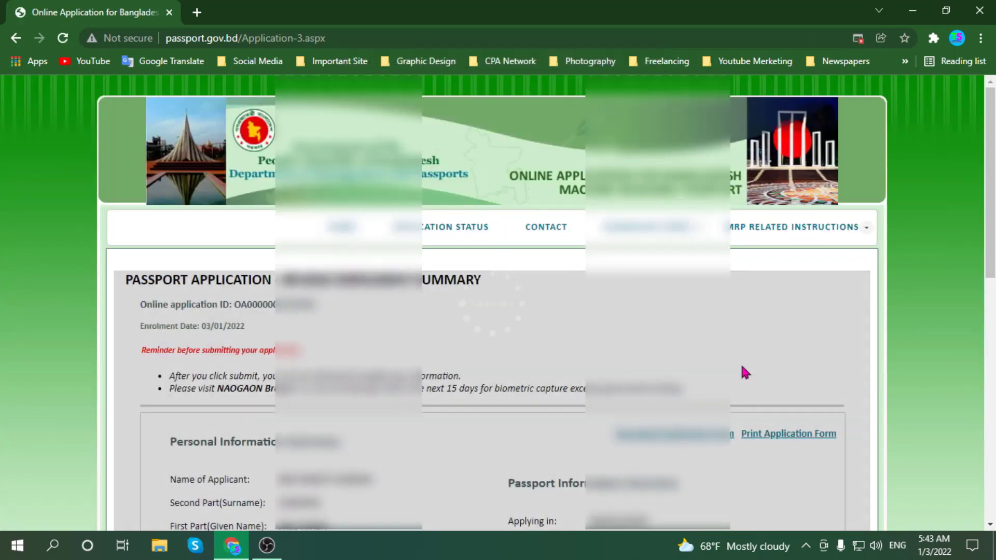
# - Scroll through the enrolment summary to locate the Print Application Form link
pyautogui.scroll(-10, 788, 353)
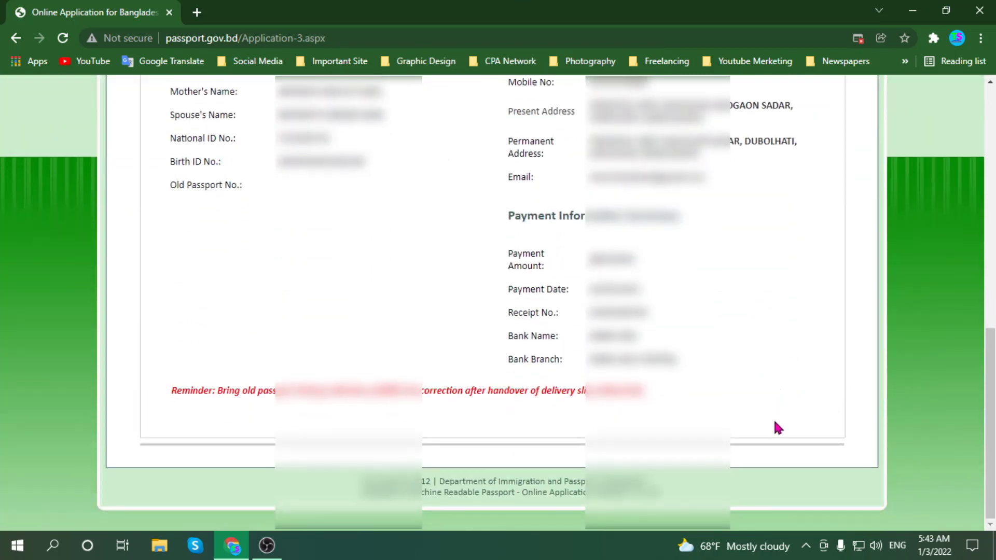
pyautogui.scroll(10, 774, 422)
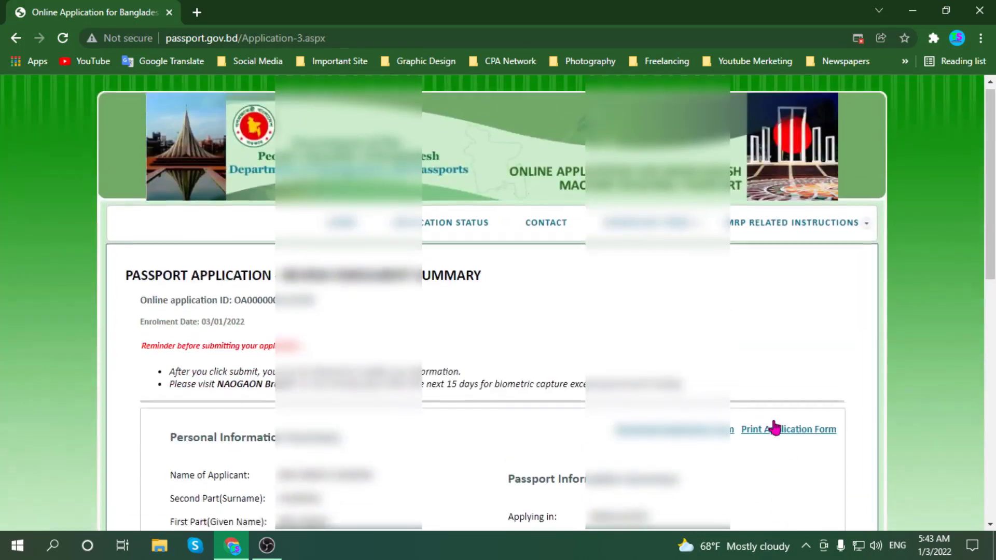
pyautogui.scroll(-1, 776, 426)
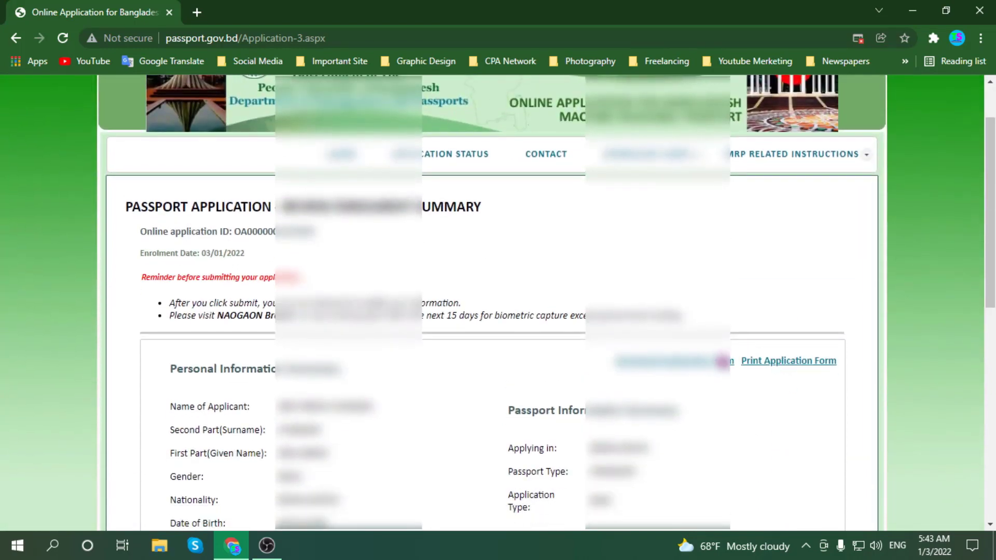
pyautogui.scroll(-1, 718, 368)
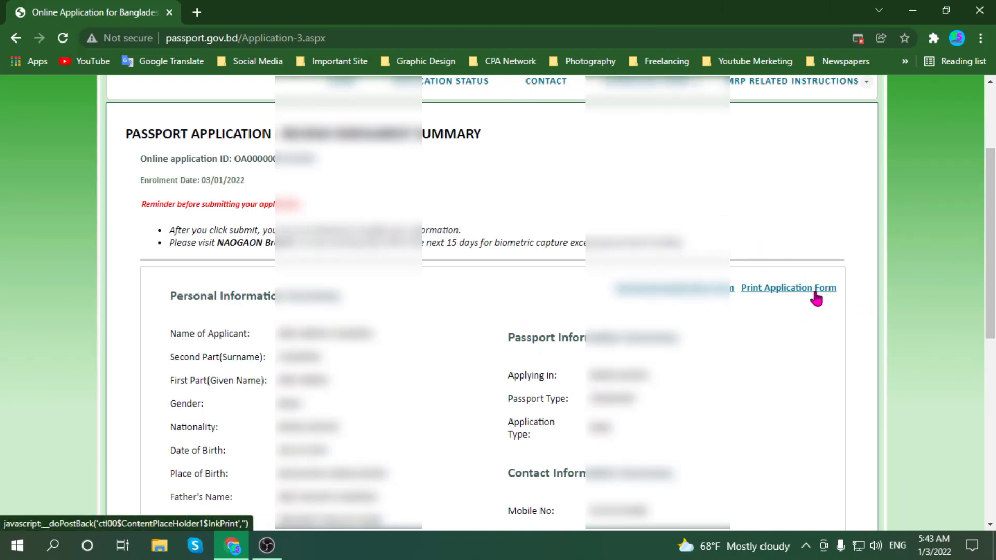
pyautogui.scroll(-6, 529, 329)
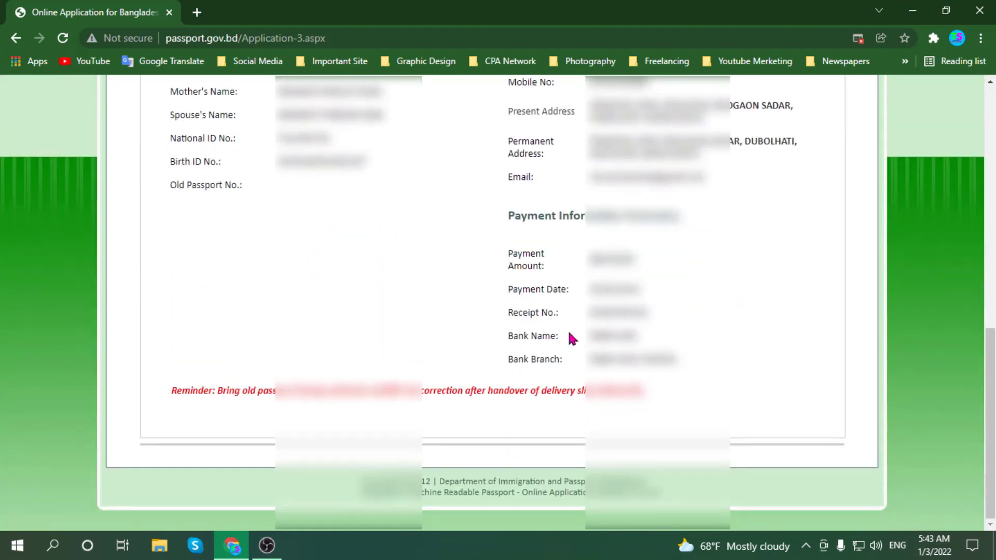
pyautogui.scroll(8, 562, 338)
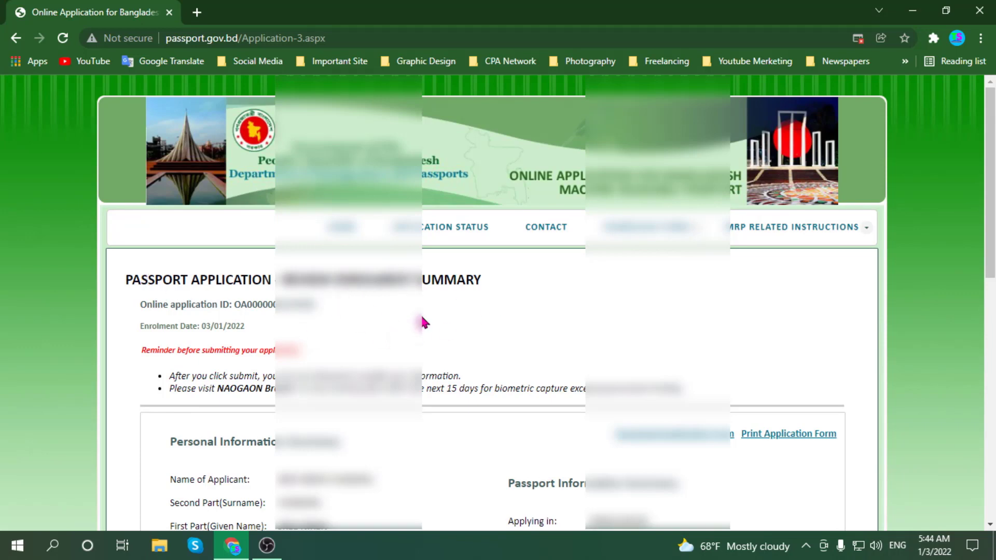
pyautogui.scroll(-1, 700, 329)
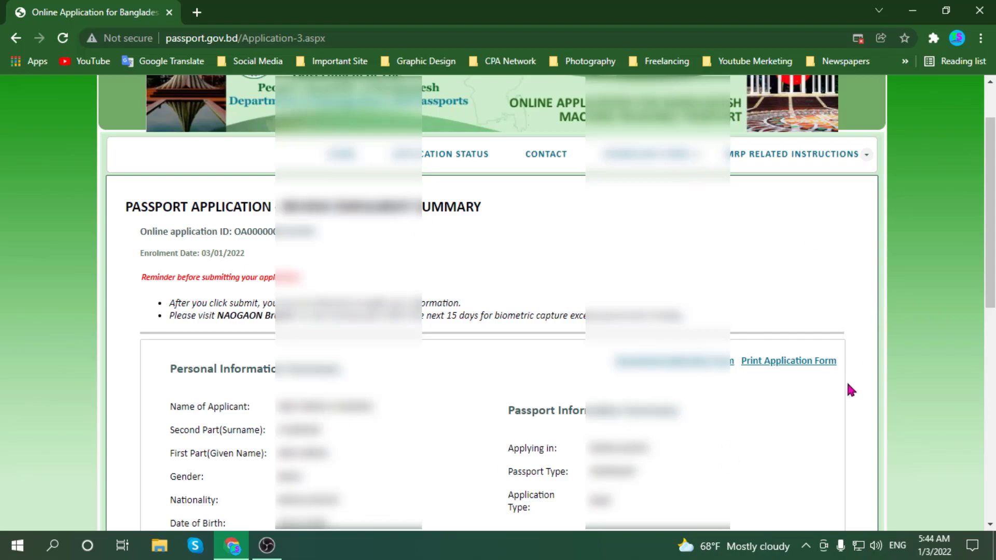
pyautogui.scroll(-6, 655, 327)
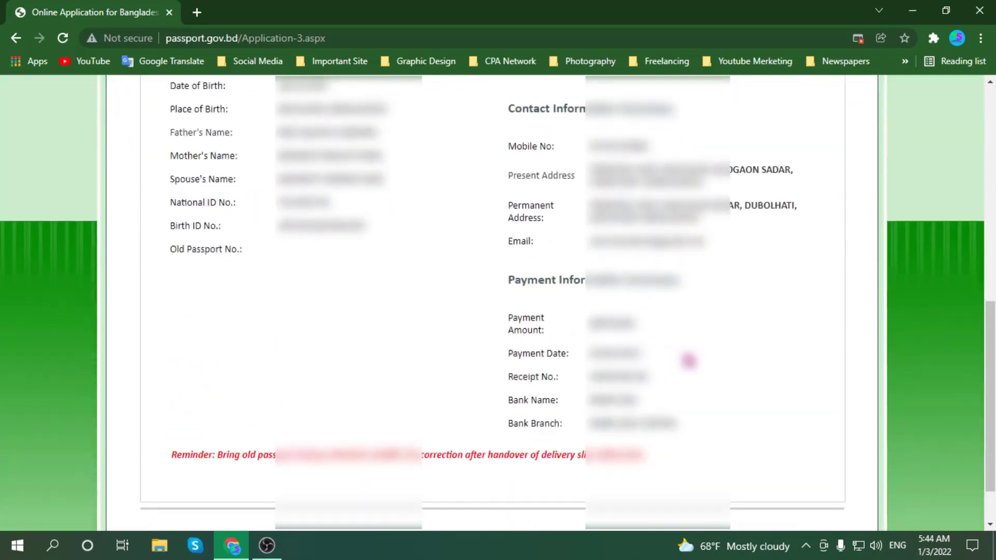